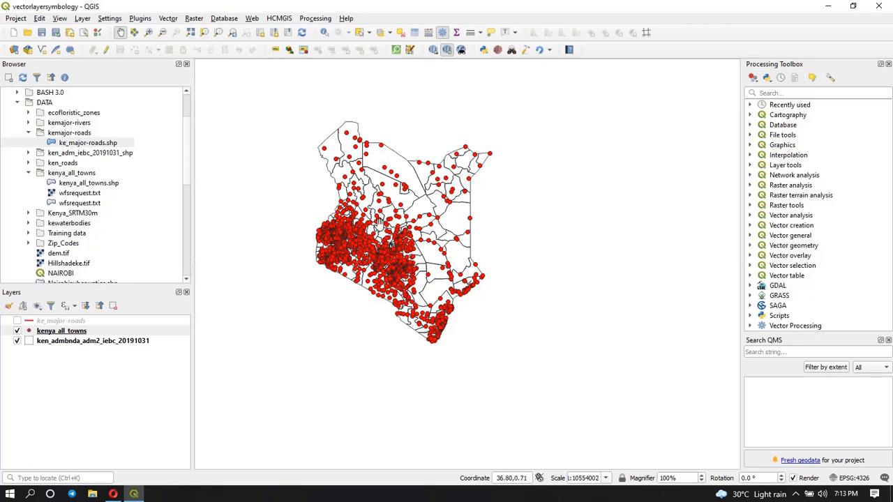
Step: Open the symbology properties of the kenya_all_towns layer and choose the Single symbol renderer
scroll(381, 223, up, 1)
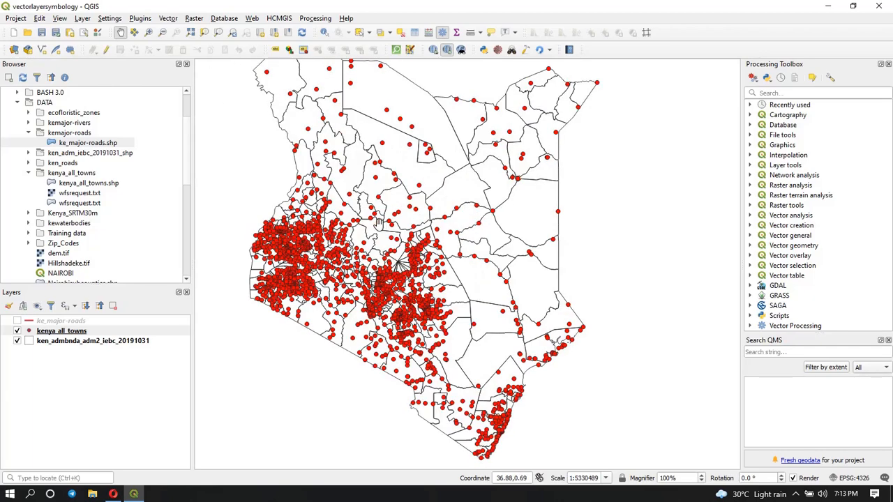
scroll(318, 196, up, 1)
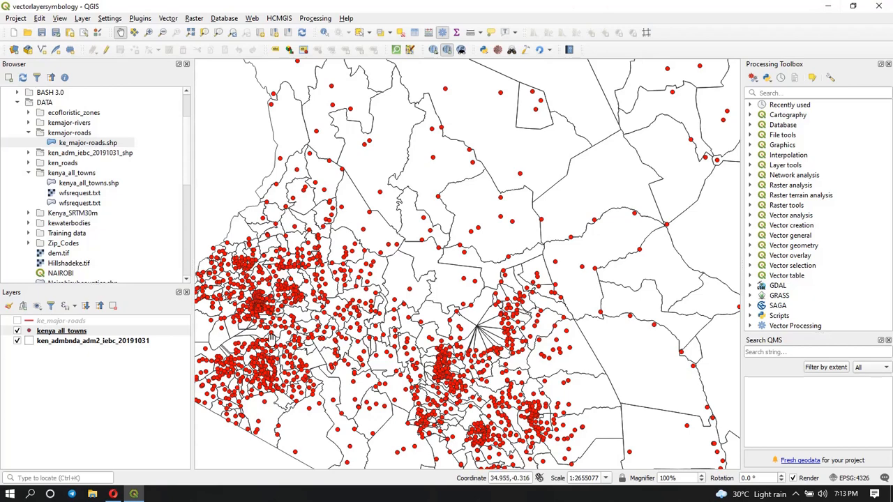
drag(272, 337, 292, 341)
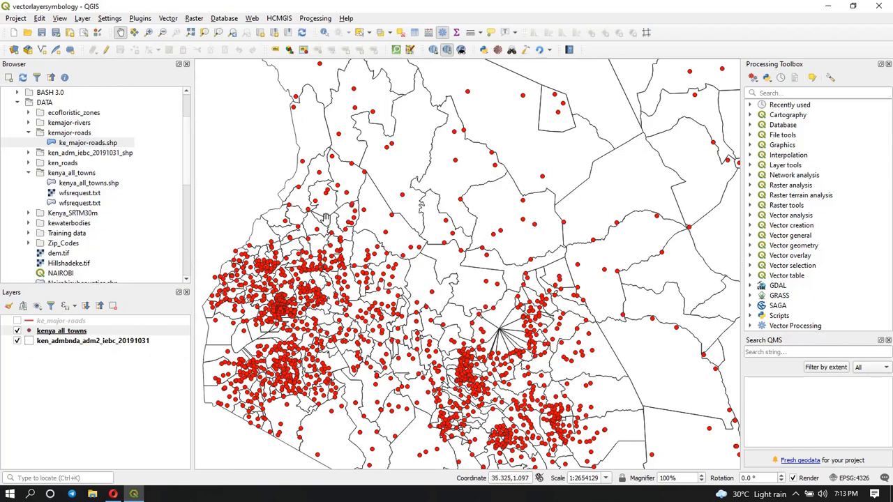
scroll(283, 330, up, 1)
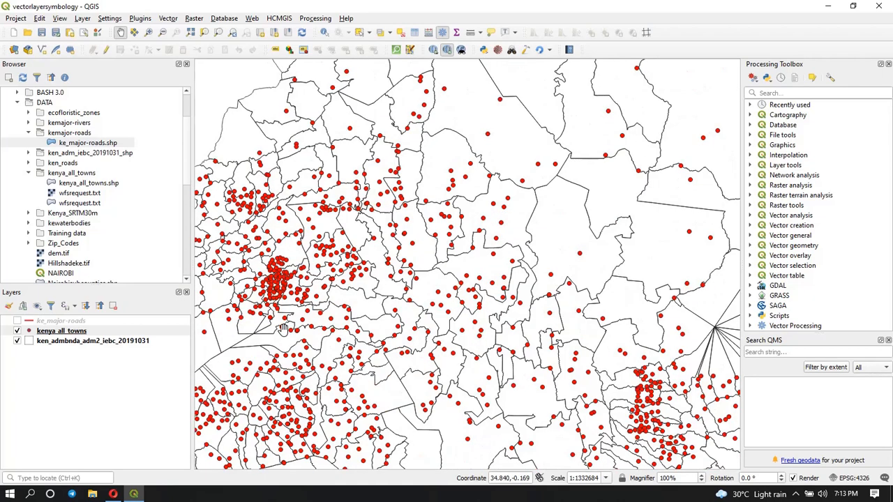
click(51, 335)
right_click(52, 334)
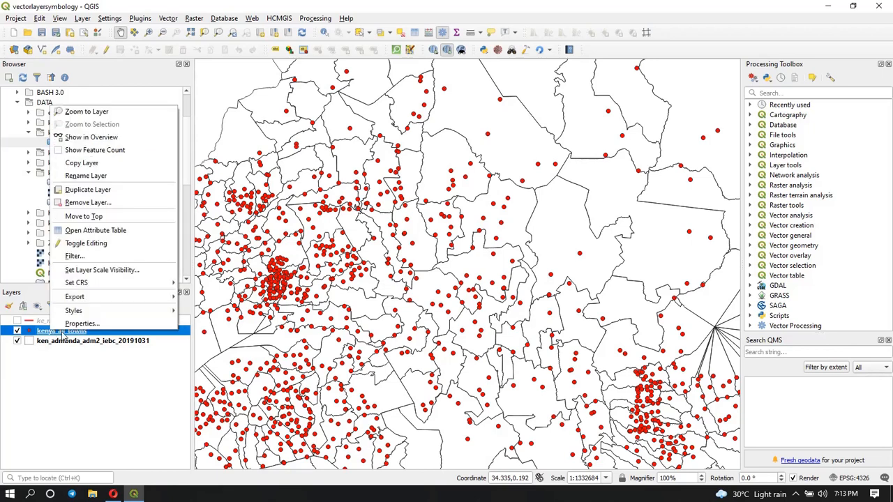
click(91, 325)
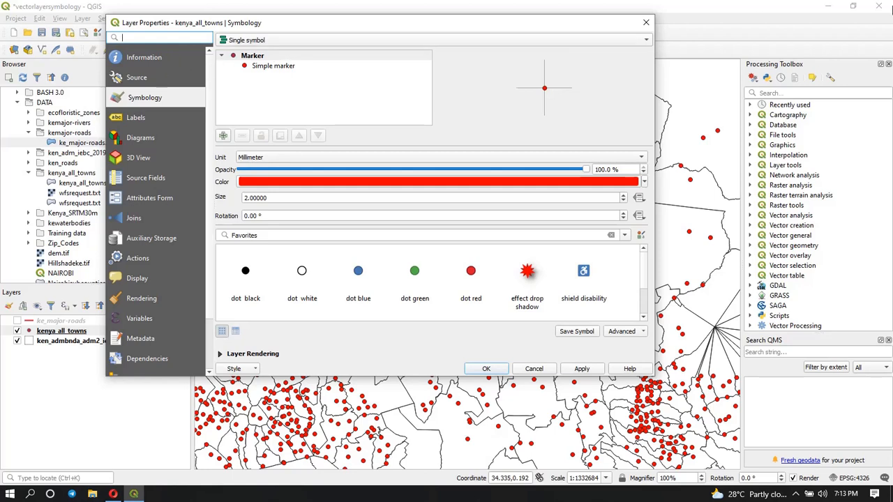
click(600, 39)
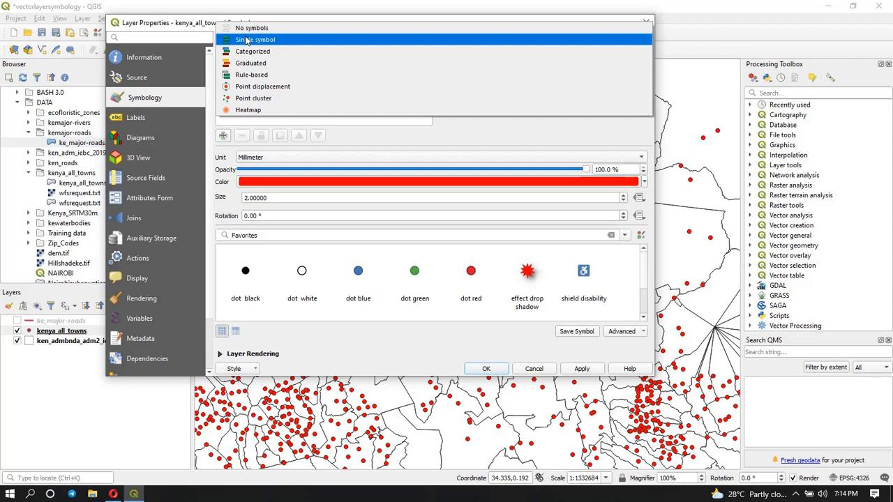
click(246, 40)
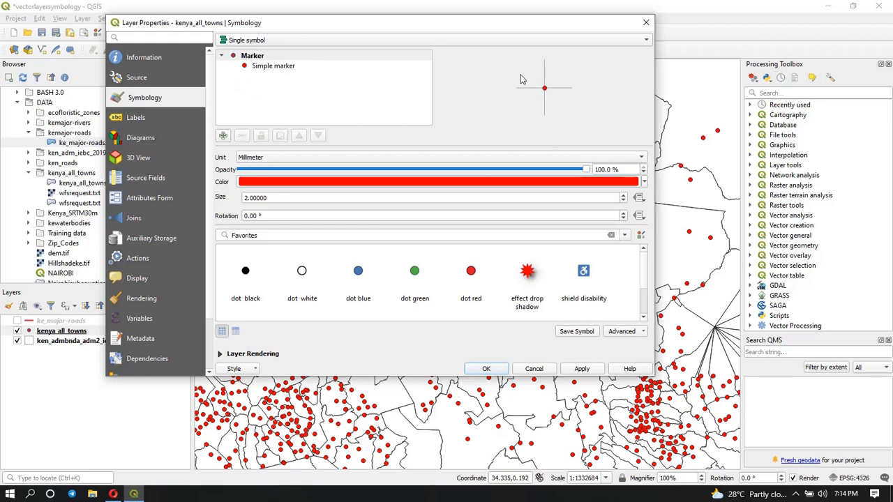
Step: Try the Ellipse marker, Filled marker and Font marker types on the towns' simple marker symbol layer
click(270, 66)
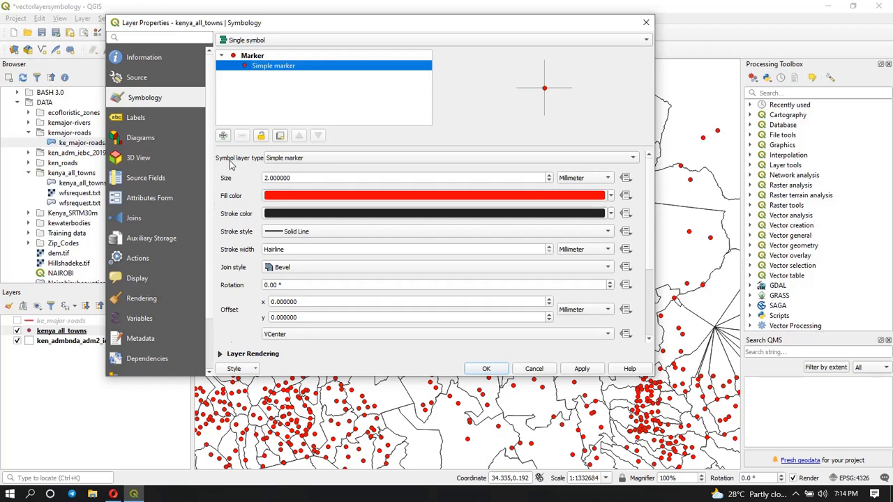
click(631, 161)
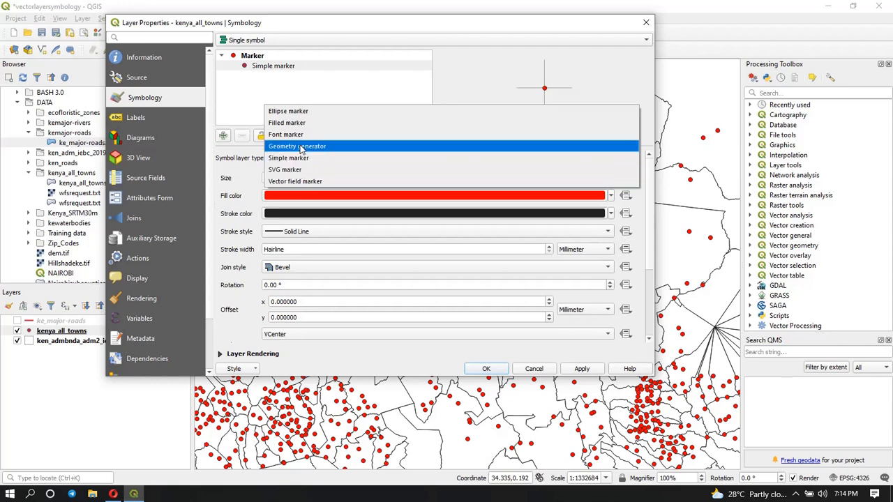
click(309, 113)
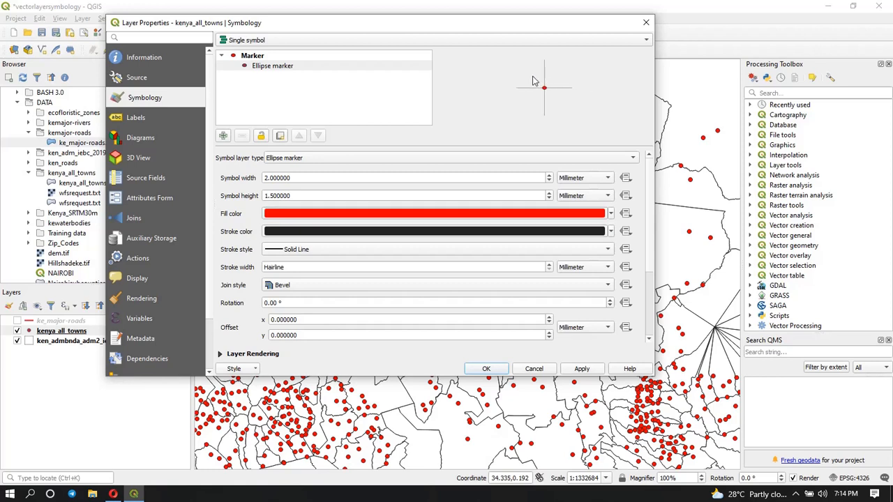
click(469, 159)
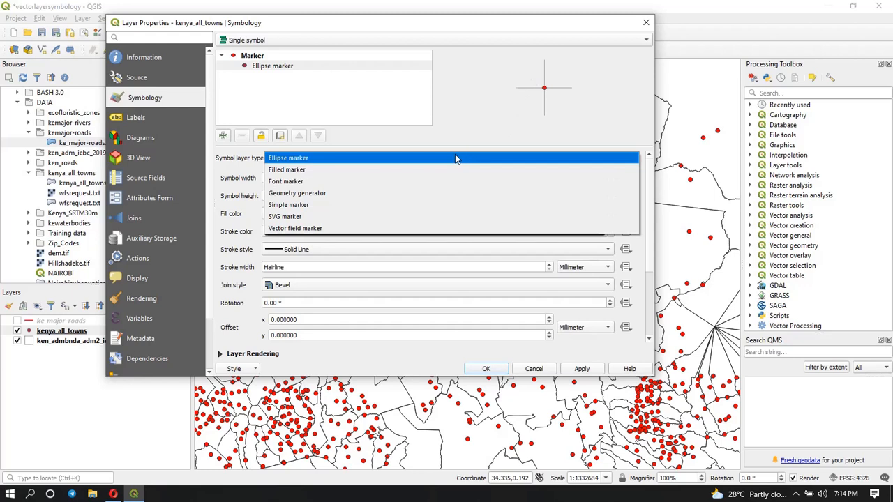
click(342, 169)
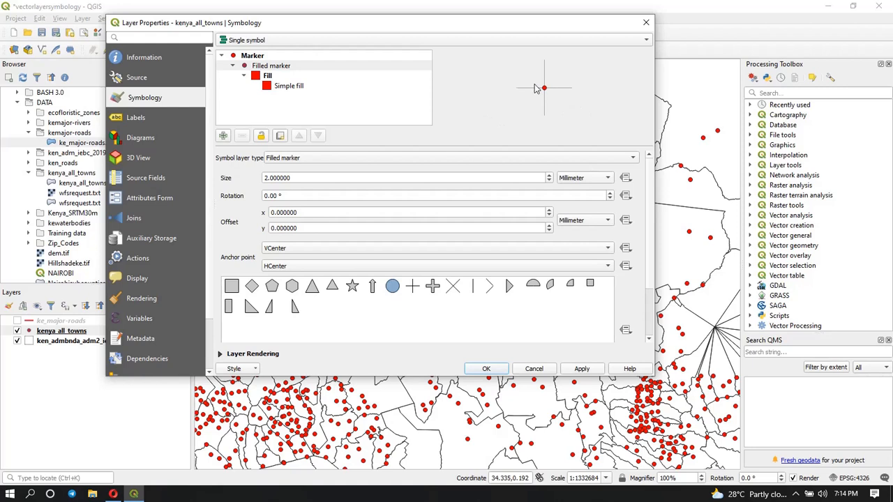
click(436, 157)
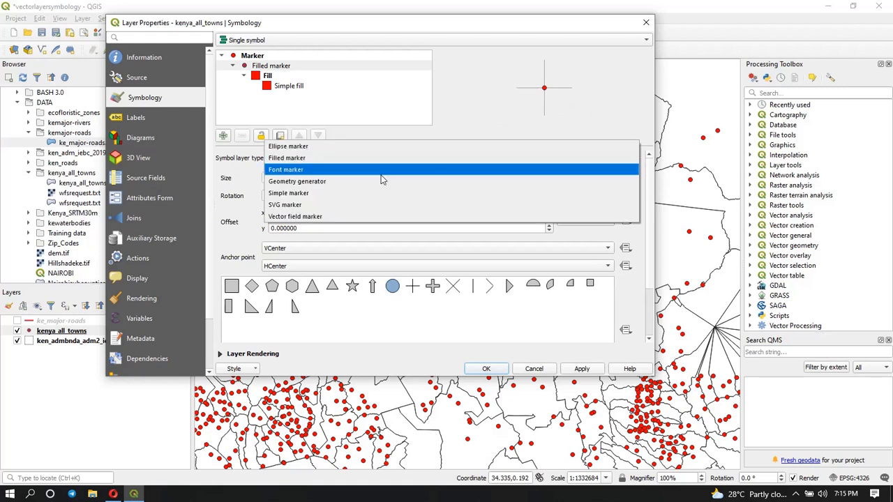
click(408, 169)
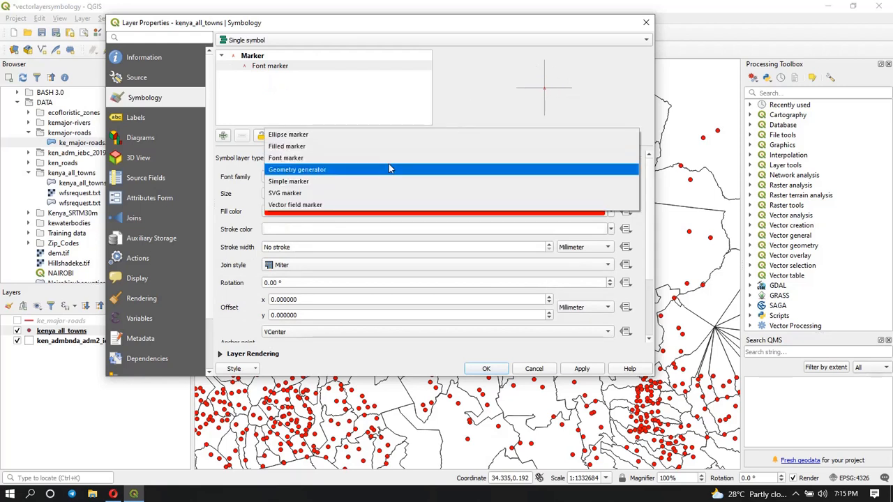
Step: Try the Geometry generator symbol layer type with the Polygon / MultiPolygon geometry type
click(391, 169)
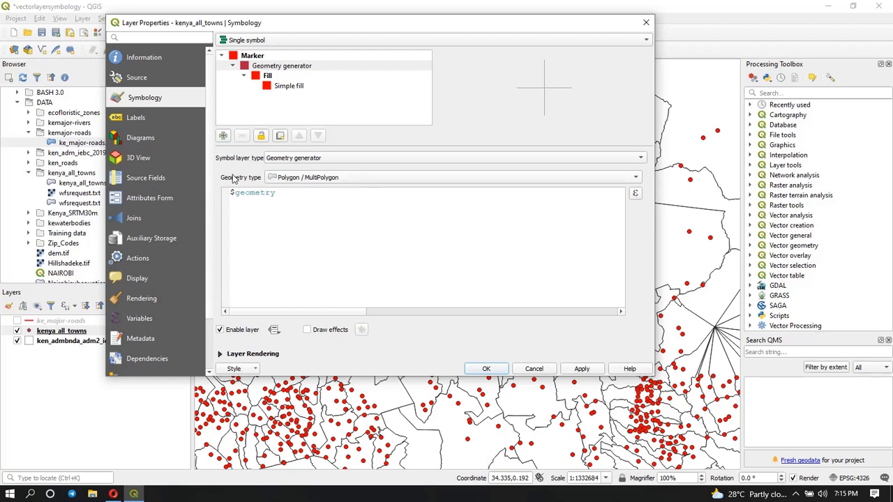
click(560, 177)
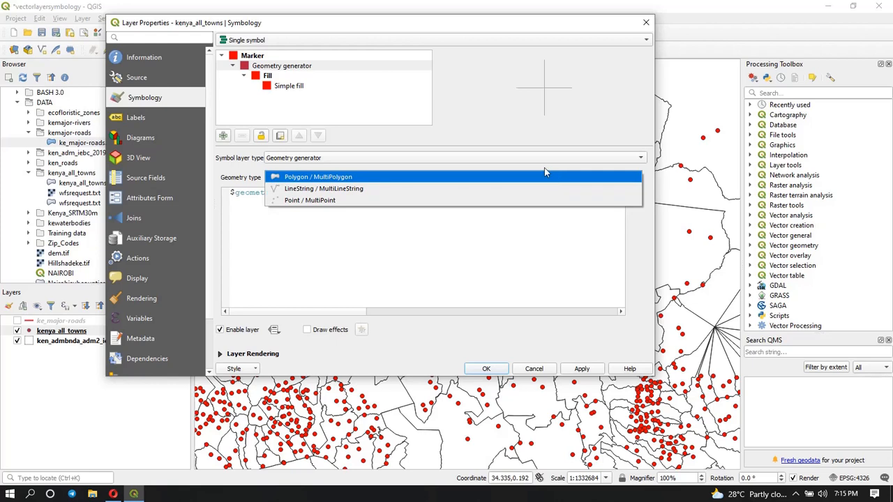
click(544, 172)
Step: Change the symbol layer type to SVG marker, choose the boxed cross image, and apply it to the towns on the map
click(428, 159)
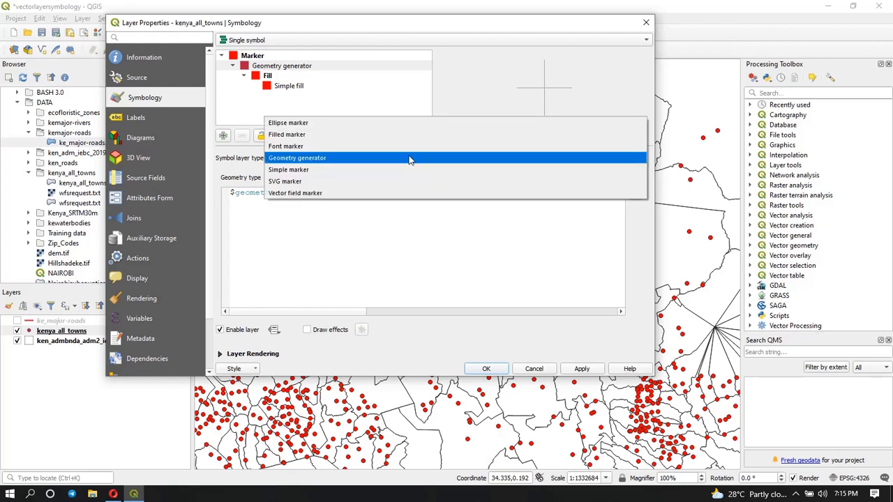
click(302, 181)
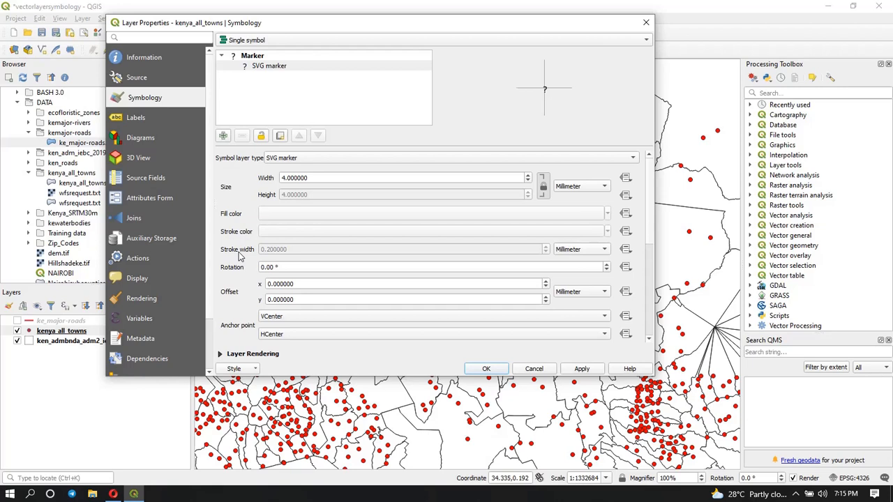
scroll(238, 257, down, 7)
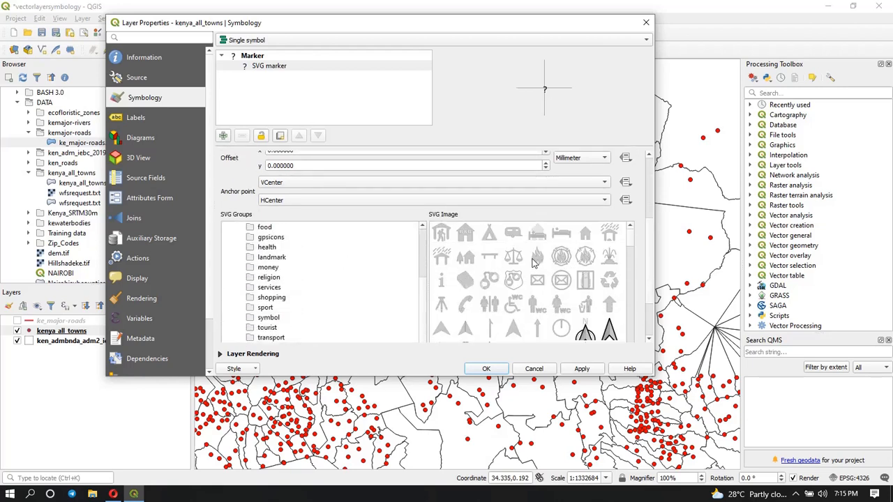
scroll(530, 261, down, 3)
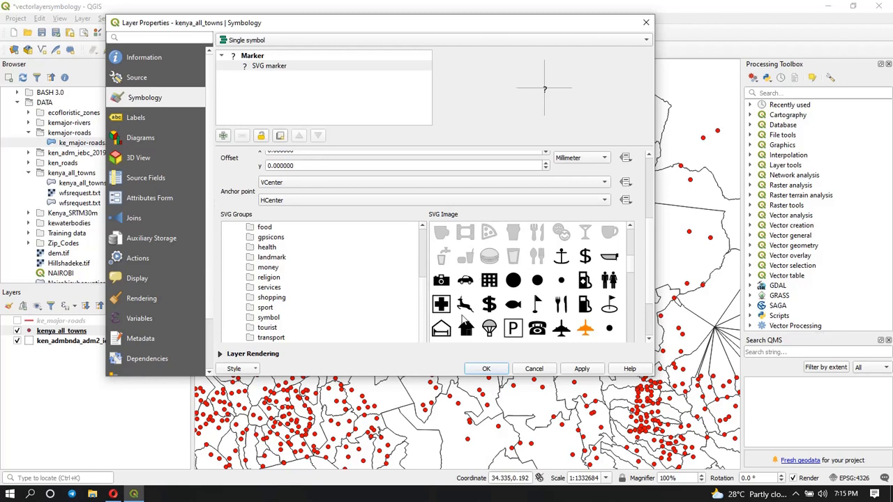
click(442, 306)
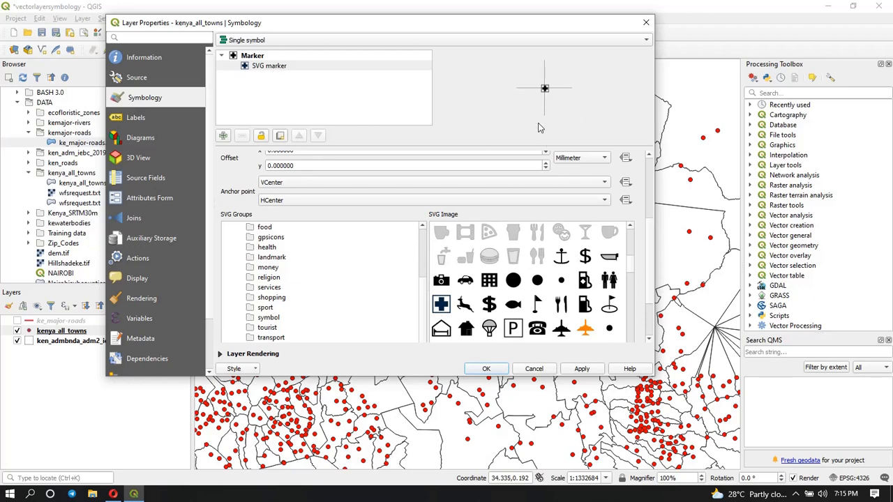
click(590, 372)
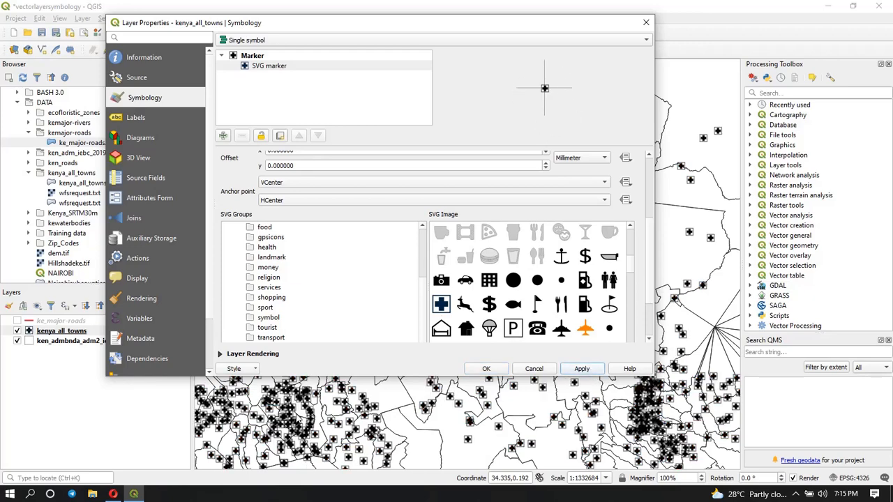
drag(572, 27, 779, 152)
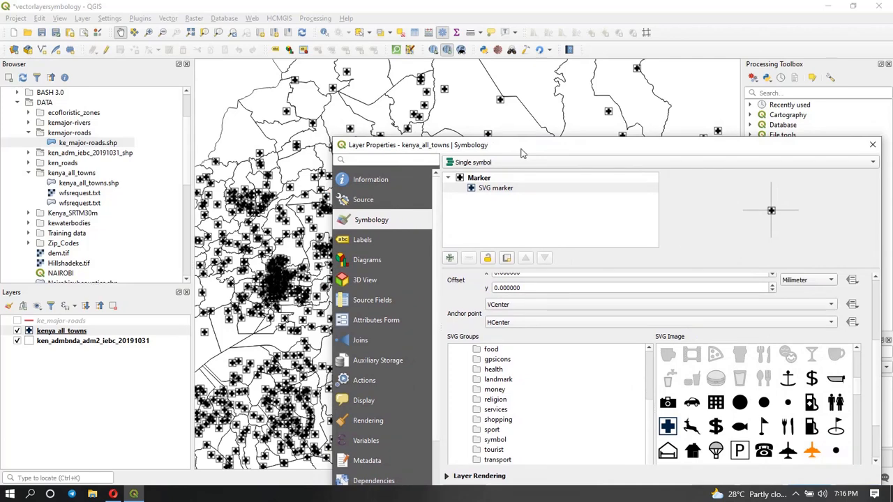
drag(522, 152, 343, 61)
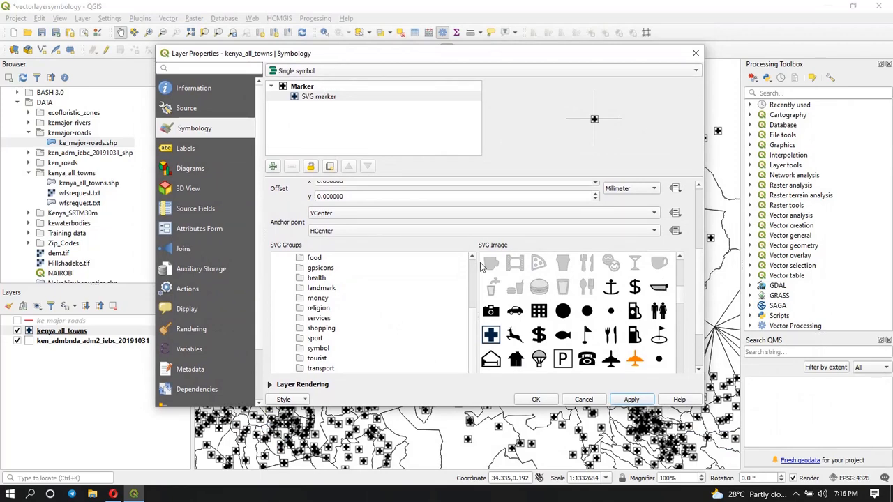
Step: Change the towns' symbol layer type from SVG marker to Simple marker
scroll(481, 265, up, 2)
scroll(480, 267, up, 3)
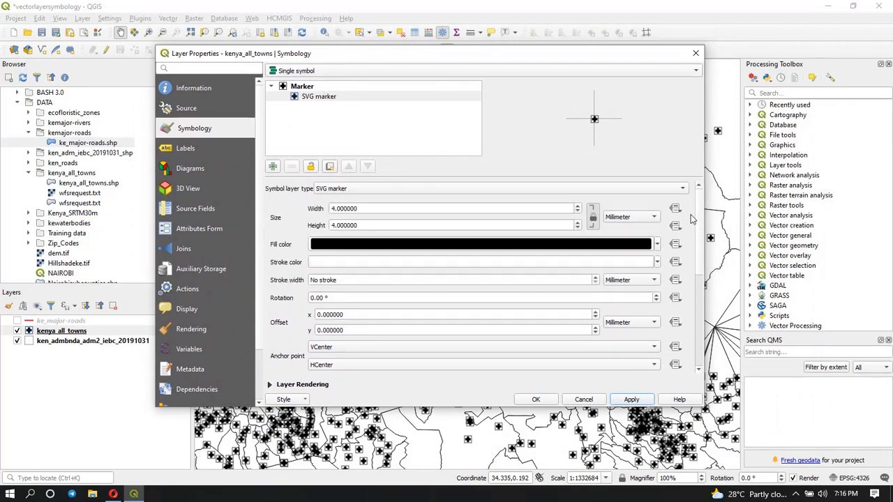
click(519, 192)
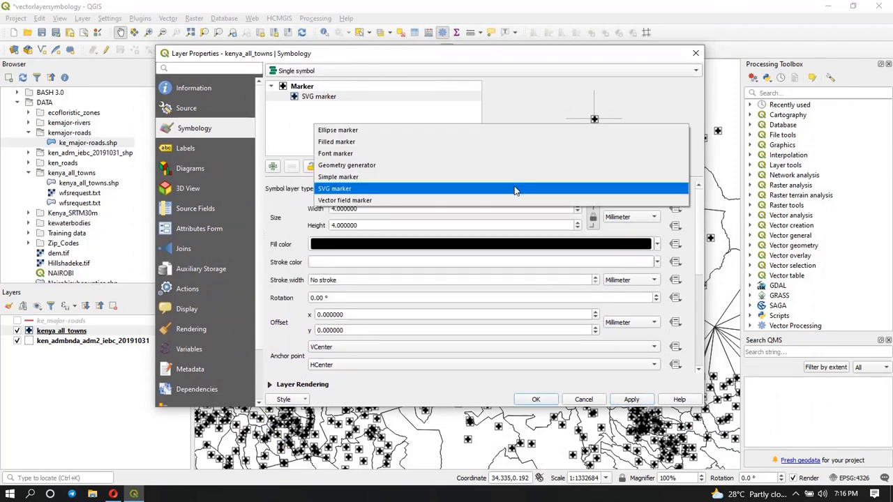
click(344, 179)
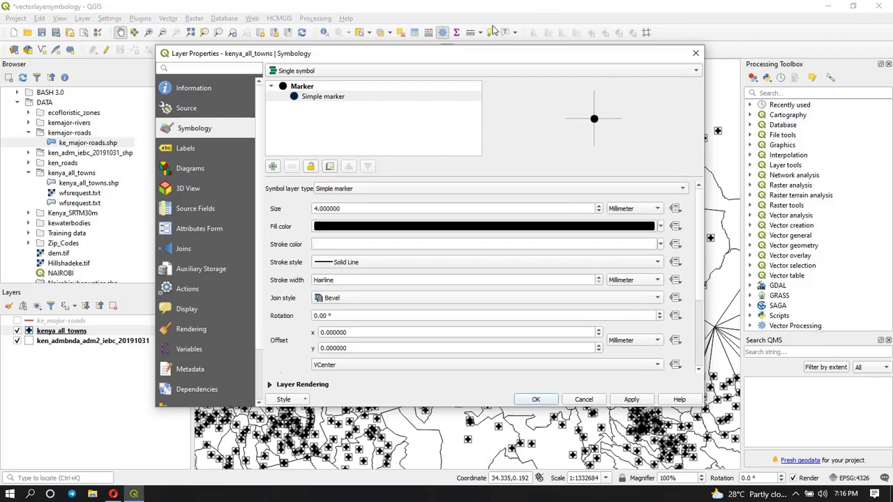
Step: Set the simple marker's size to 2 mm and its fill color to red
click(322, 97)
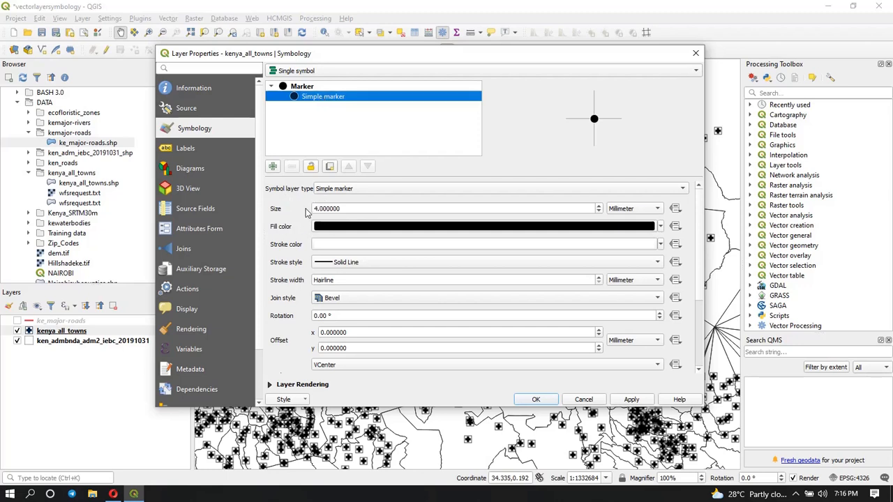
click(598, 212)
click(599, 211)
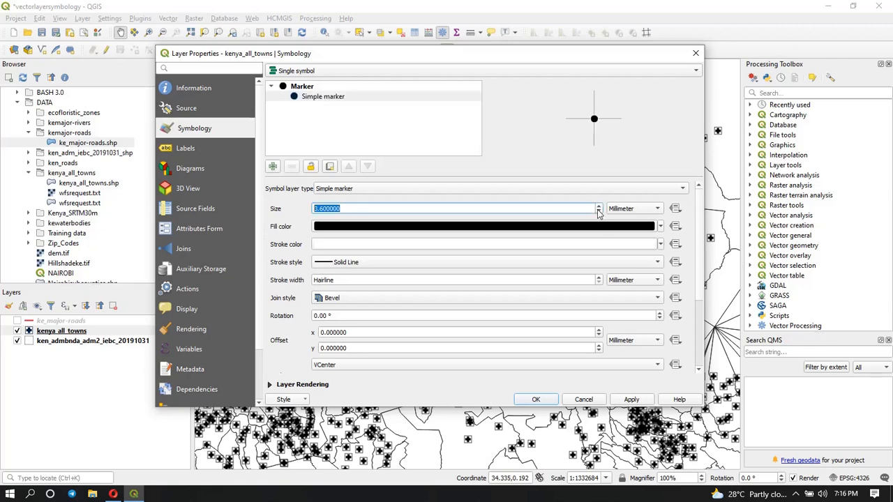
text(2)
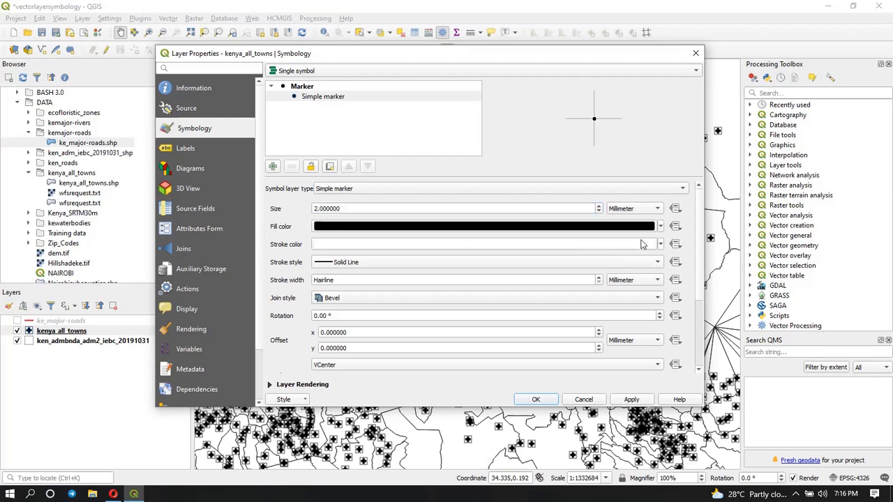
click(660, 227)
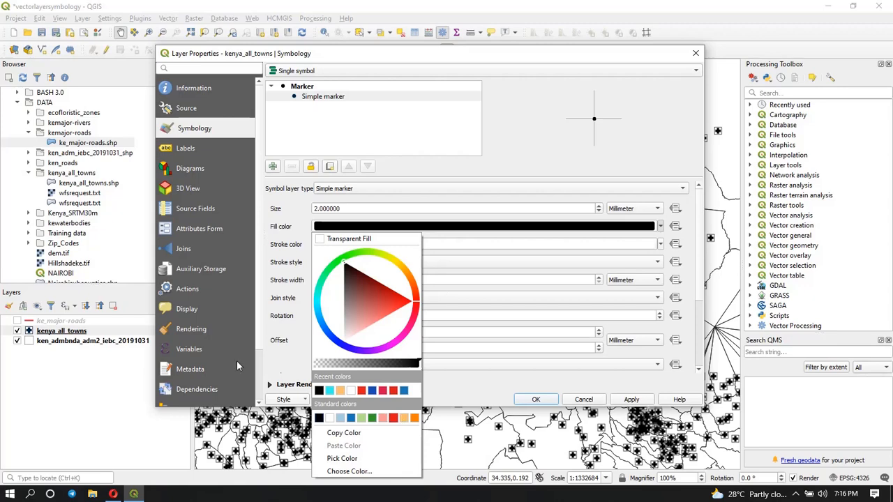
click(361, 390)
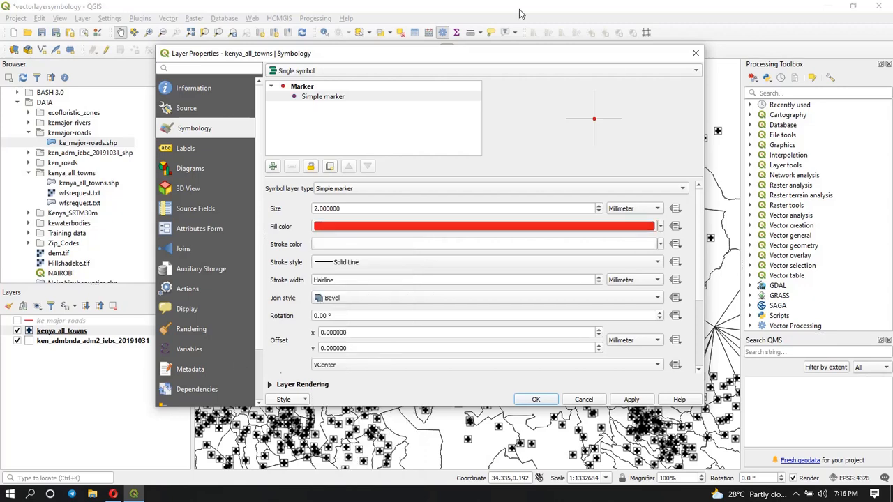
Step: Review the stroke color and stroke style options of the simple marker, keeping the Solid Line style
click(660, 245)
click(664, 247)
click(477, 264)
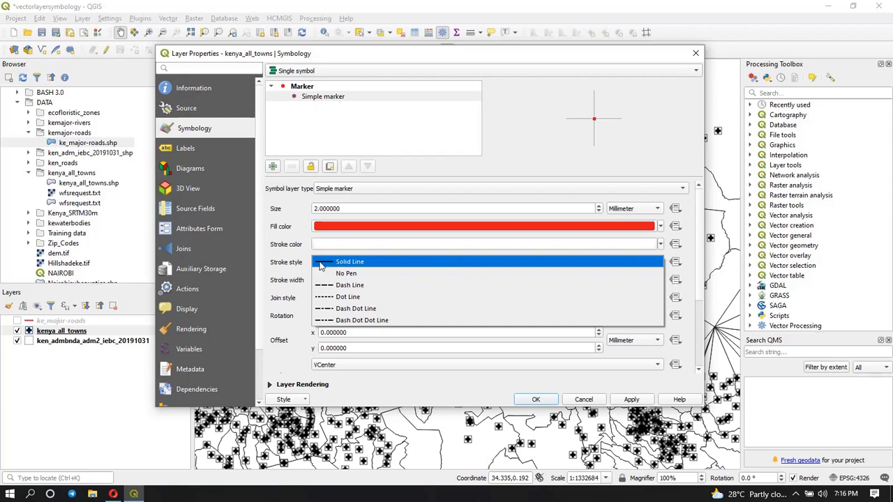
click(296, 254)
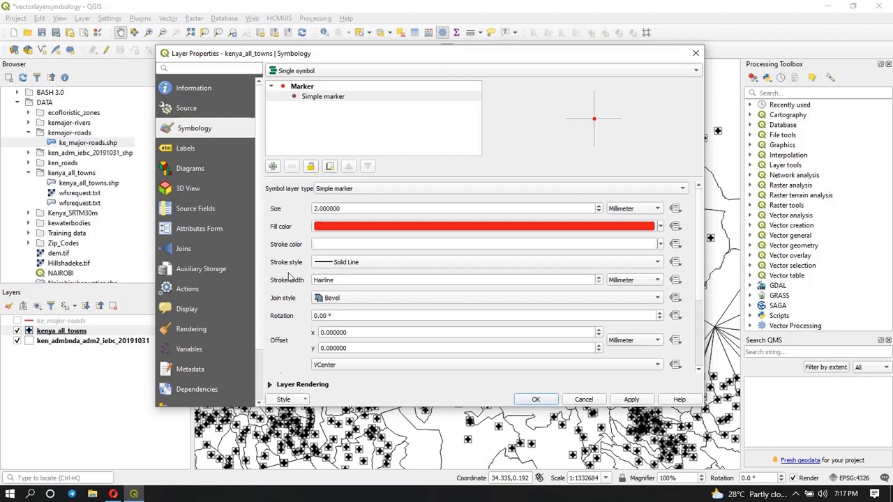
Step: Choose the topo hospital preset from the favorite symbols for the towns' marker and apply it to the map
scroll(290, 278, down, 2)
scroll(289, 277, up, 2)
click(302, 87)
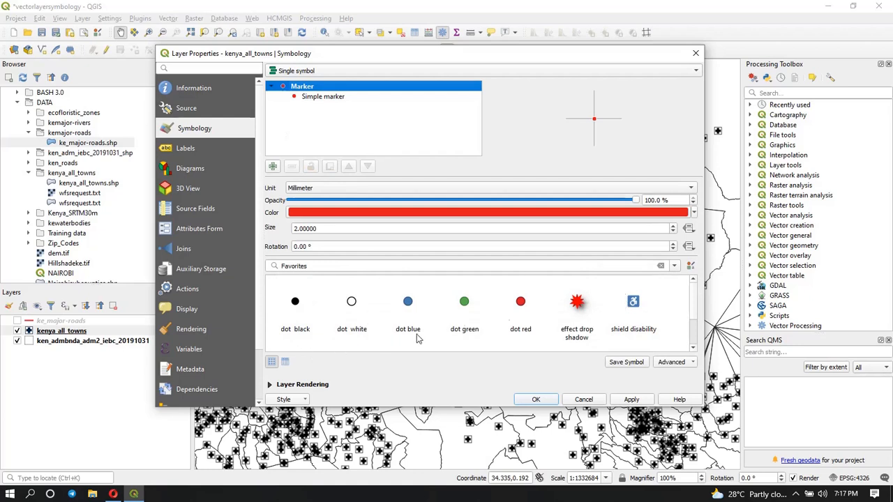
scroll(562, 346, down, 1)
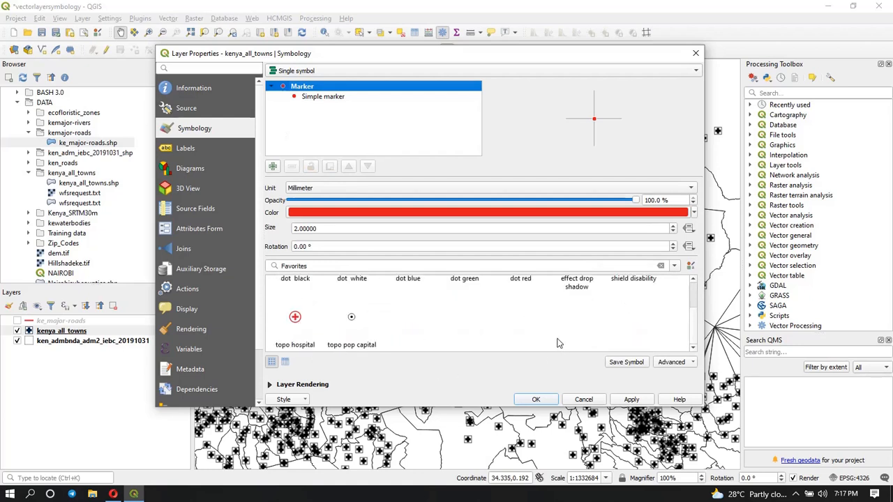
click(295, 318)
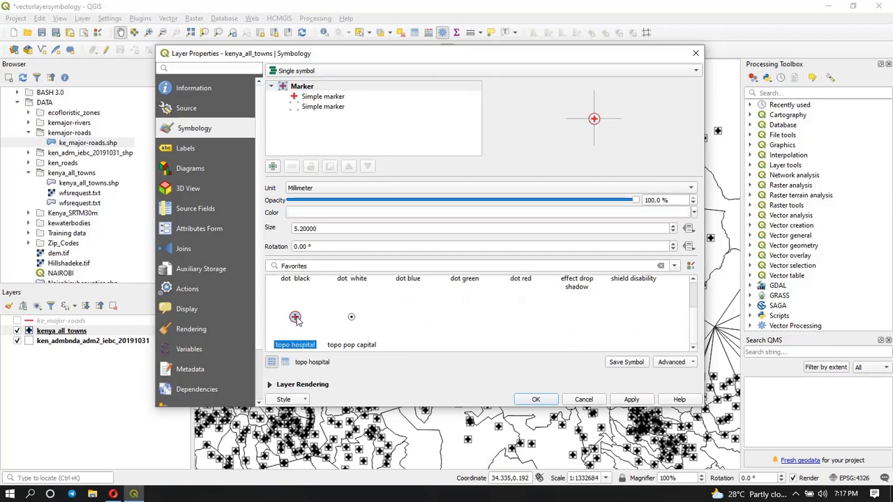
click(632, 400)
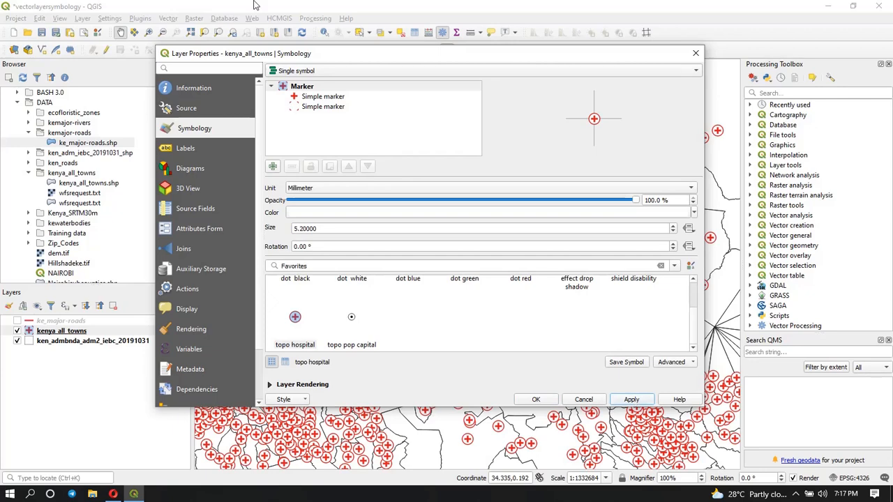
drag(334, 53, 358, 45)
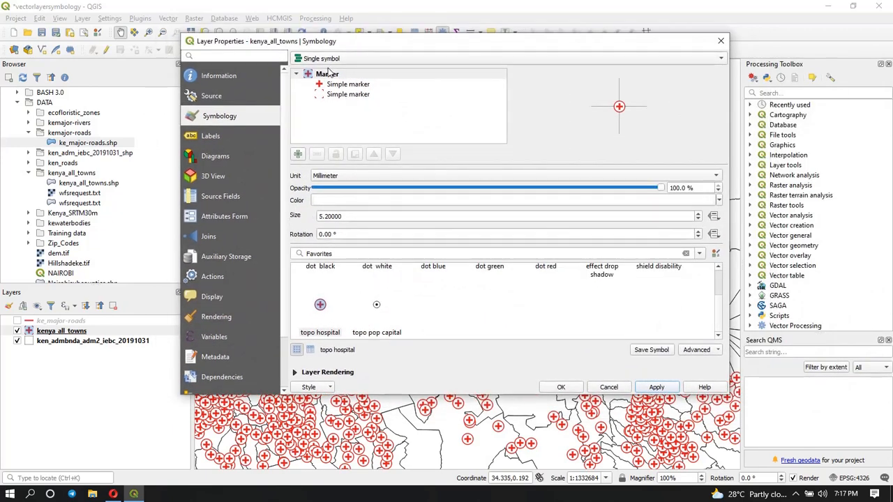
Step: Switch the towns' marker to the dot black preset and set its simple marker size to 2 mm
click(328, 74)
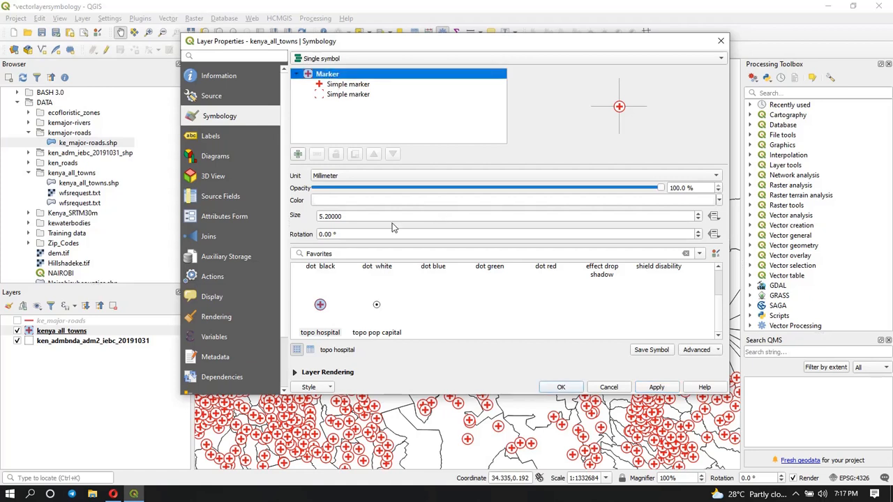
scroll(323, 312, up, 1)
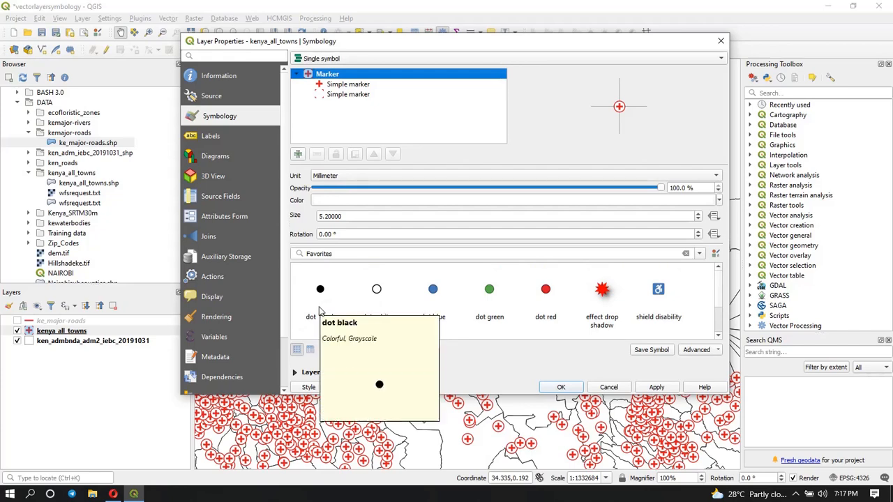
click(320, 307)
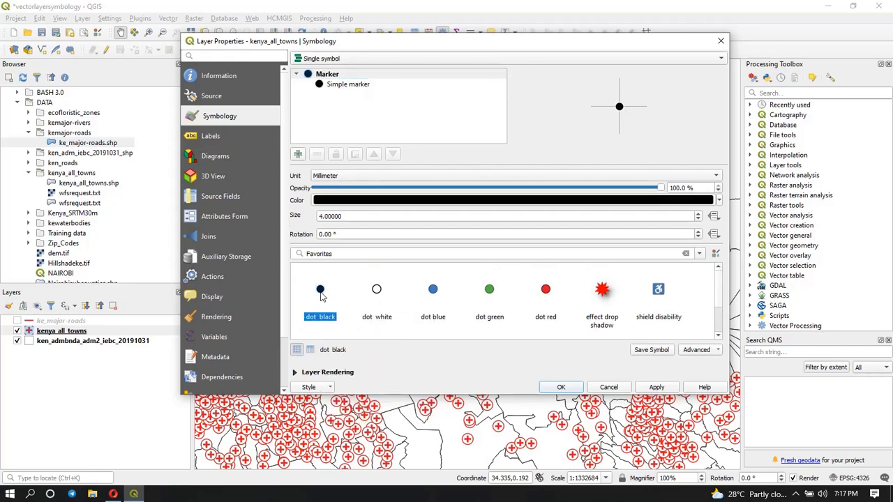
click(340, 86)
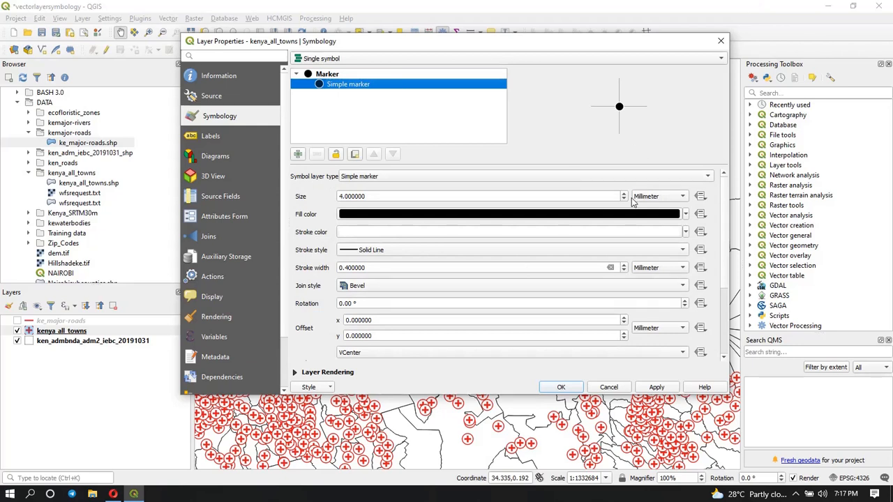
click(342, 196)
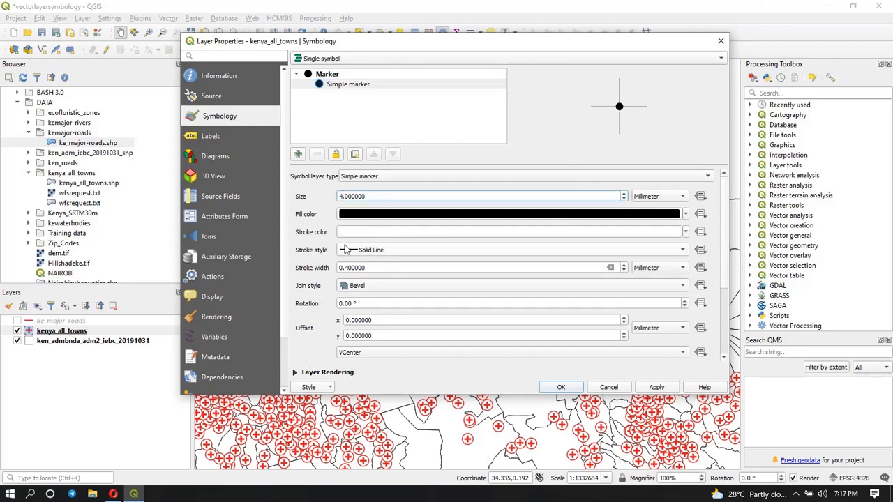
key(BackSpace)
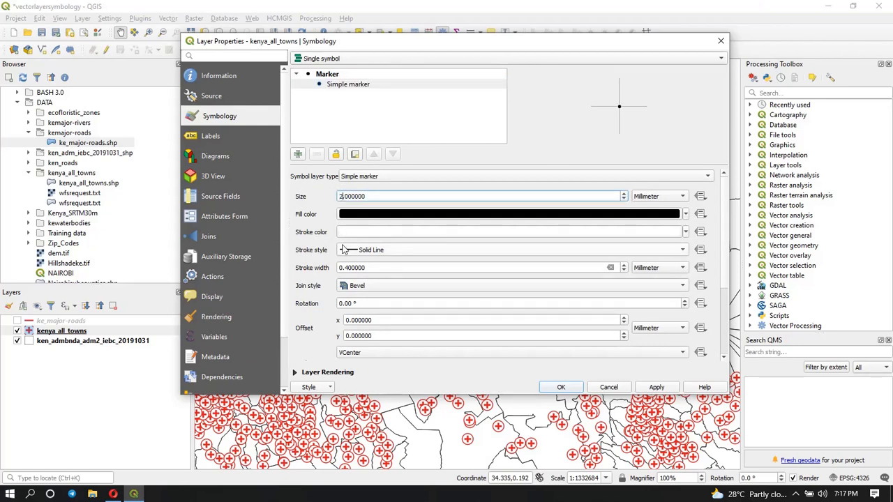
click(310, 189)
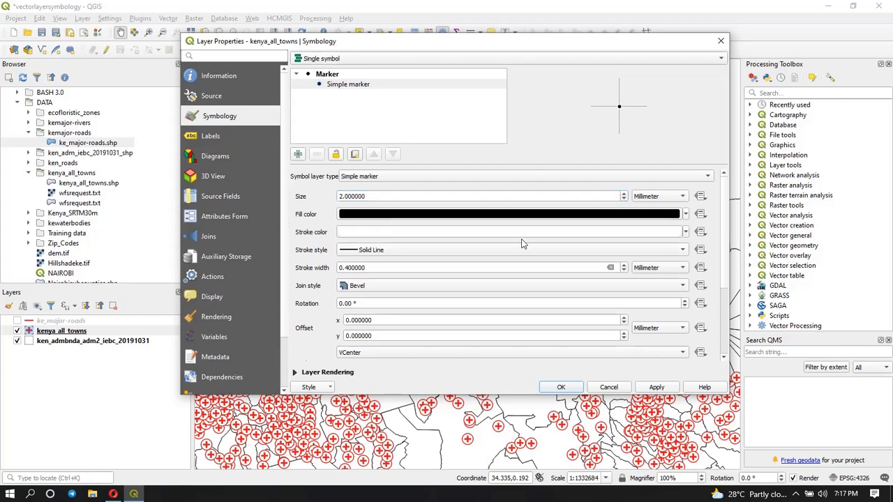
Step: Change the simple marker's fill color to red and apply it to the towns
click(685, 214)
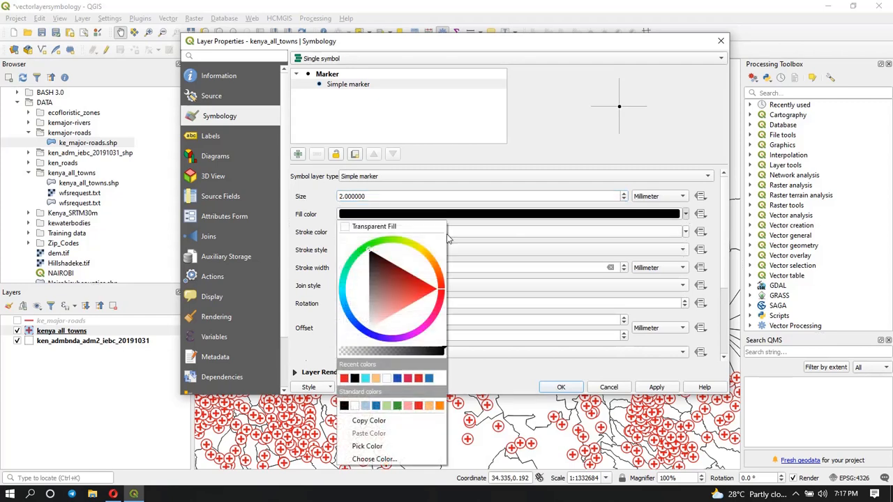
click(418, 378)
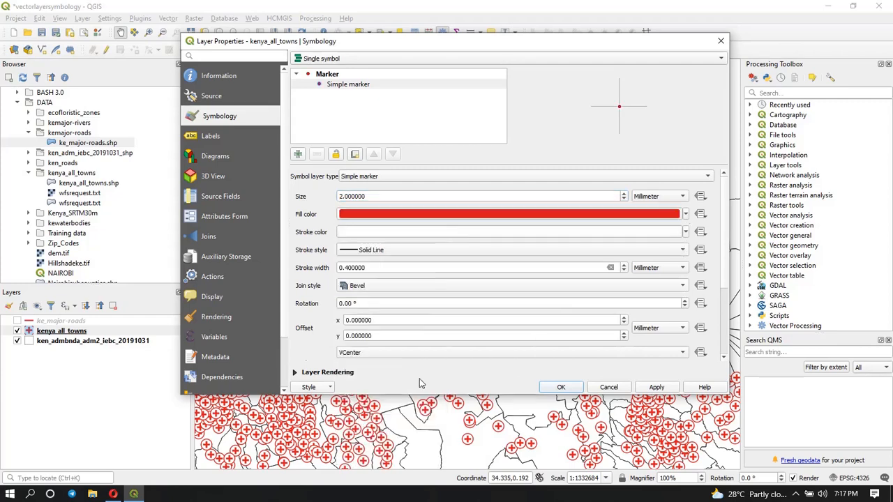
click(658, 389)
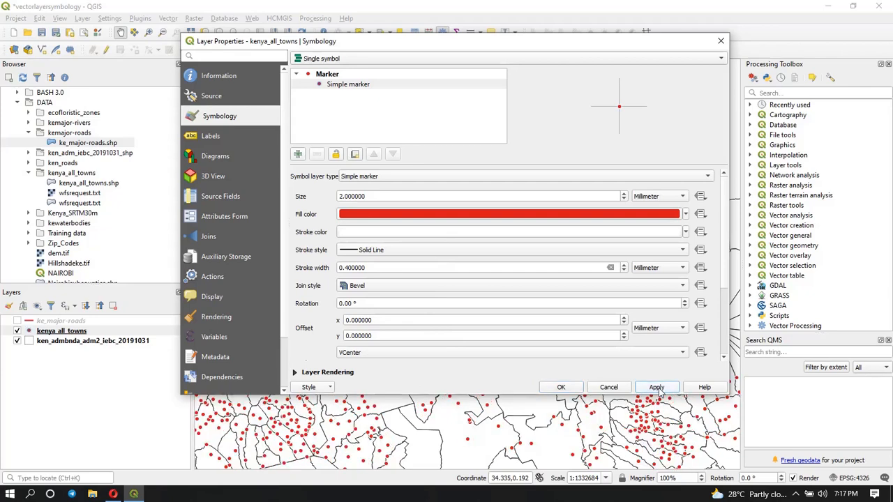
drag(476, 46, 440, 42)
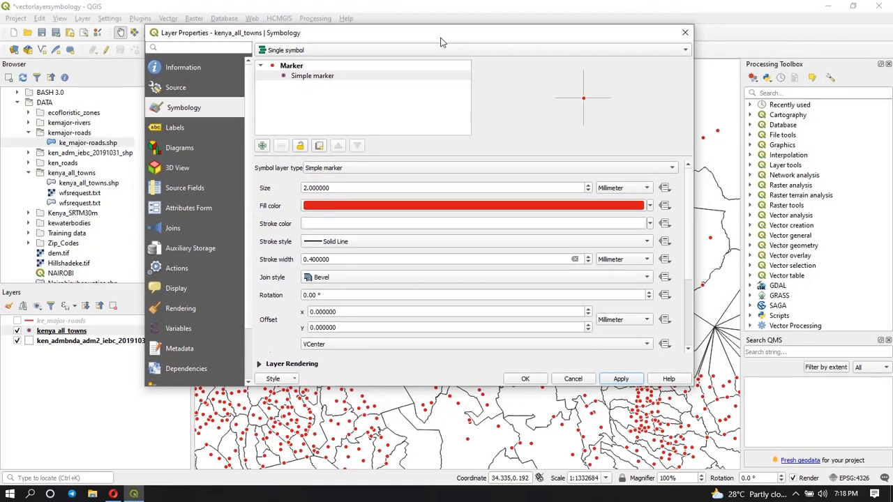
Step: Review the simple marker's settings and shapes, close the layer properties, and inspect the town markers across the map
click(302, 78)
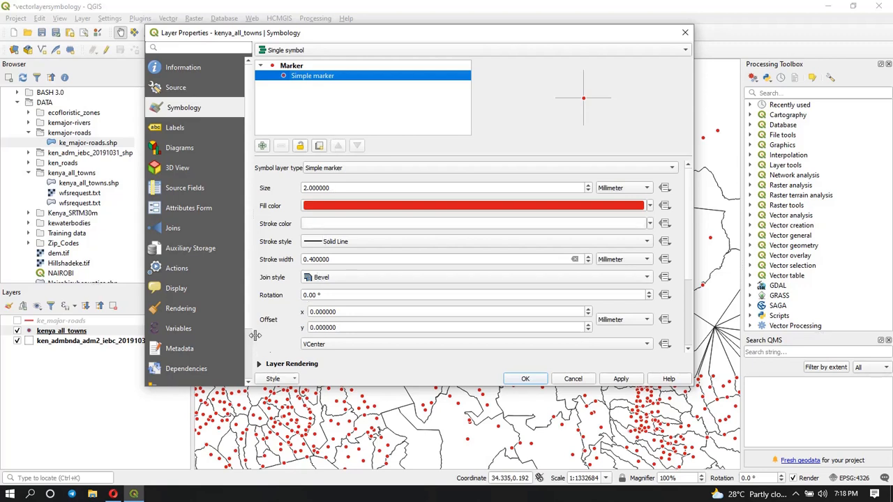
scroll(258, 338, down, 2)
scroll(258, 338, down, 1)
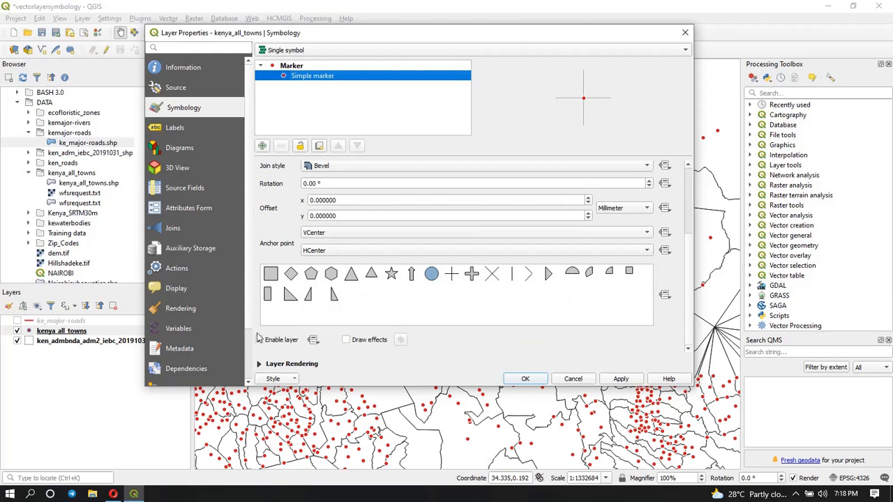
scroll(258, 338, up, 3)
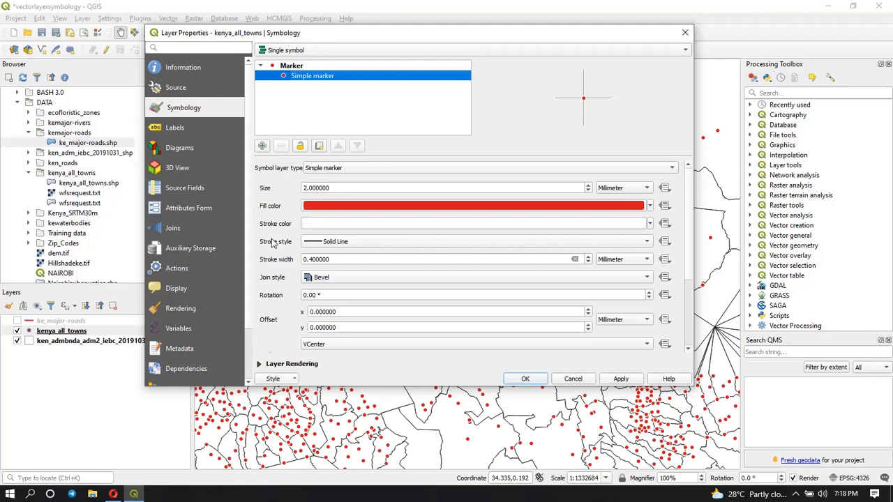
click(683, 32)
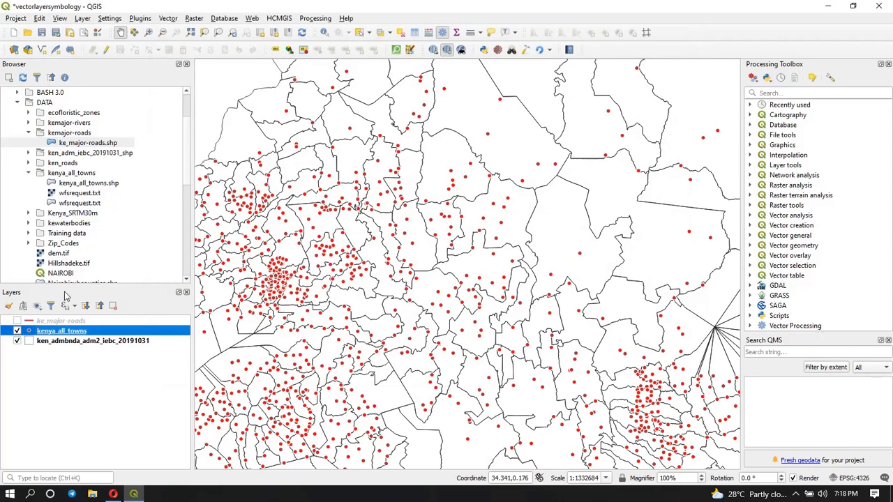
scroll(244, 308, up, 2)
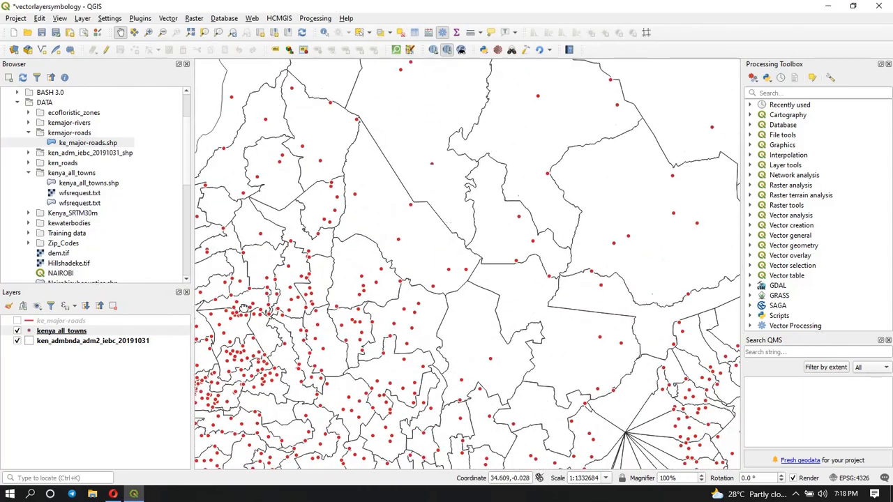
scroll(243, 308, down, 3)
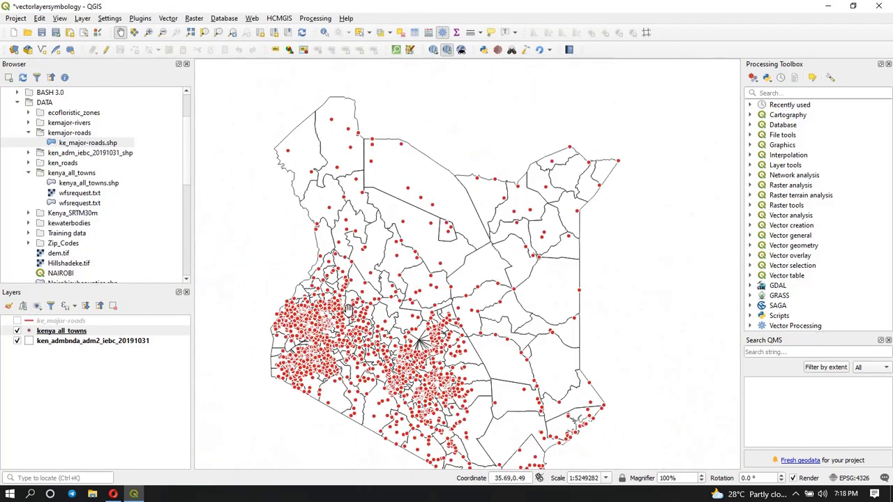
drag(416, 370, 393, 333)
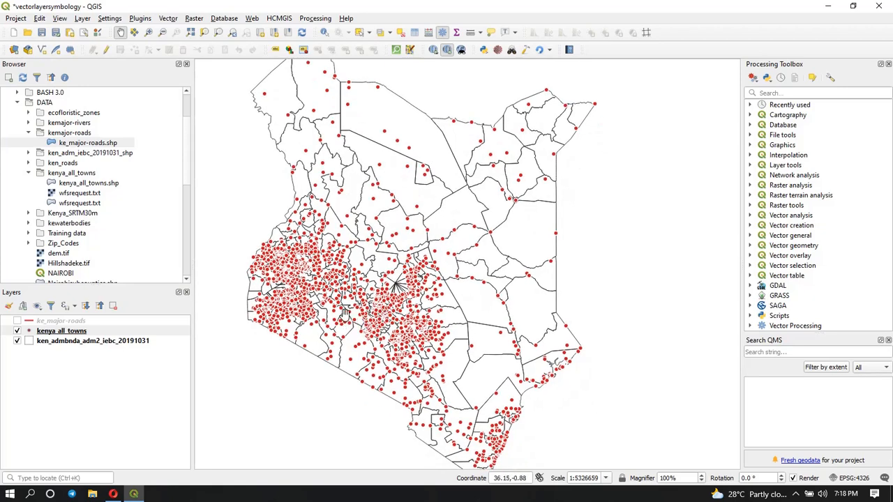
scroll(344, 314, up, 1)
Step: Hide the kenya_all_towns layer and show the ke_major-roads layer over the whole country
click(19, 333)
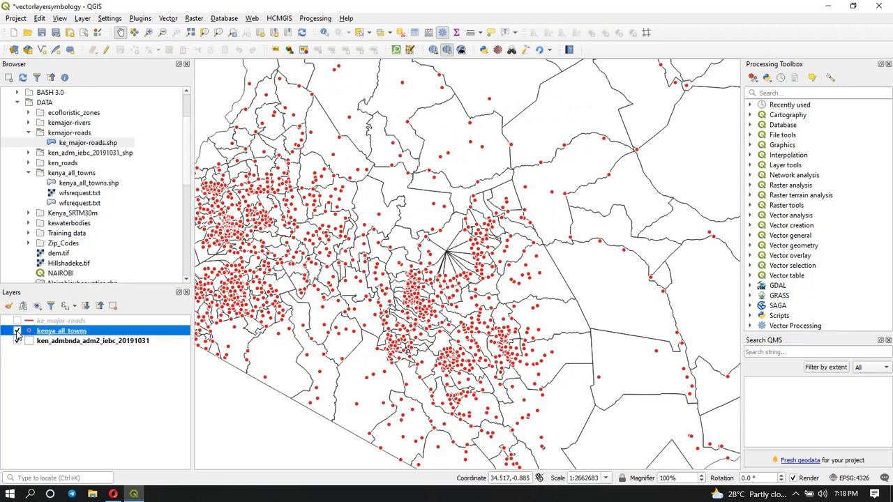
click(18, 332)
click(17, 322)
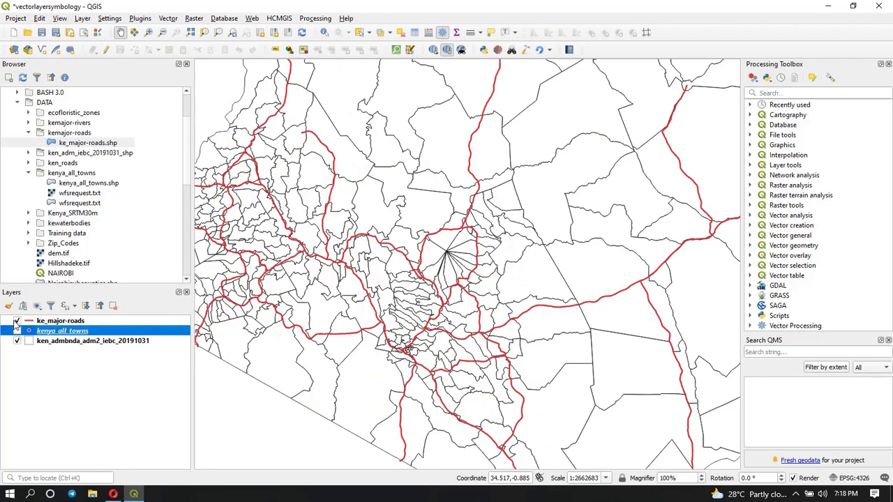
scroll(336, 309, up, 2)
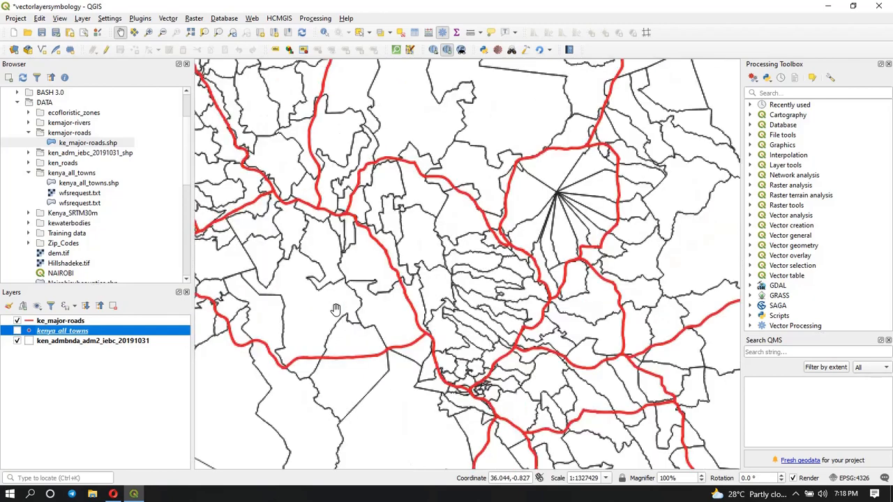
scroll(335, 309, down, 2)
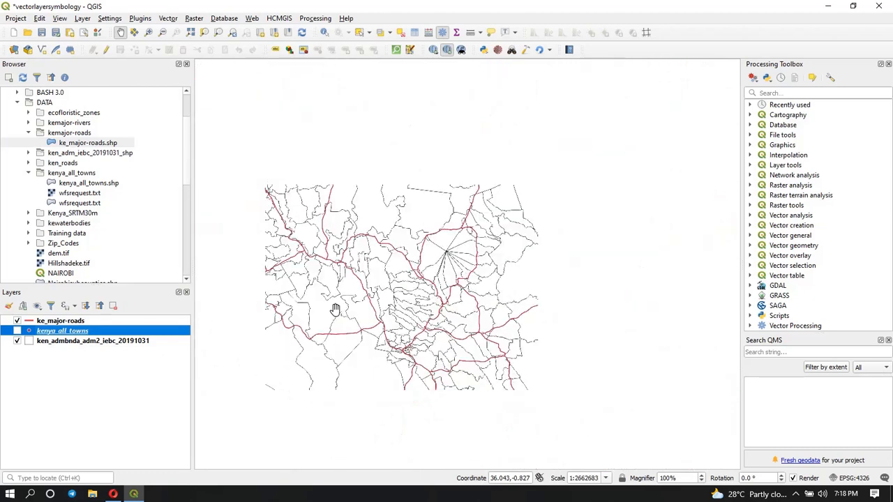
scroll(263, 283, down, 1)
drag(264, 283, 307, 328)
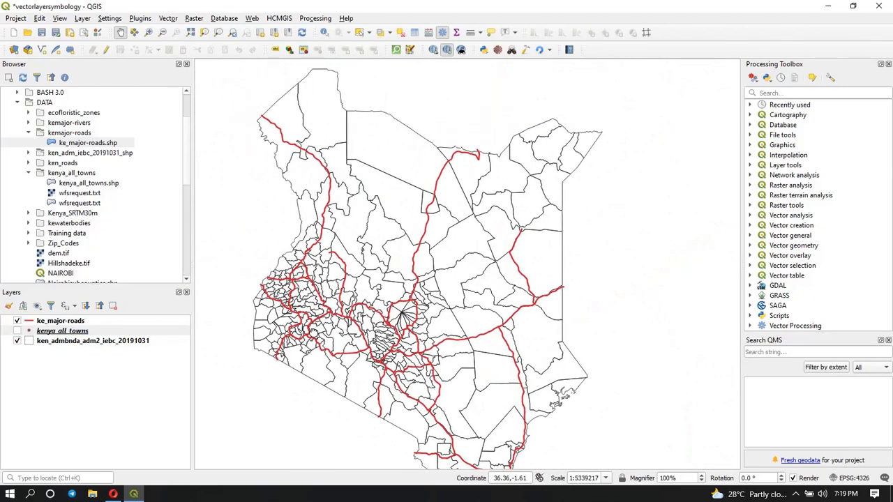
Step: In the ke_major-roads symbology, choose the topo main road preset for the line and apply it
click(50, 323)
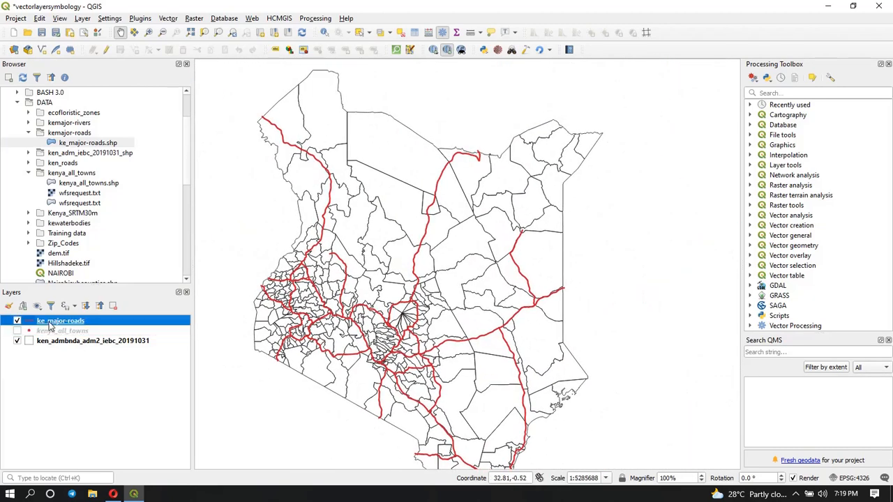
double_click(50, 323)
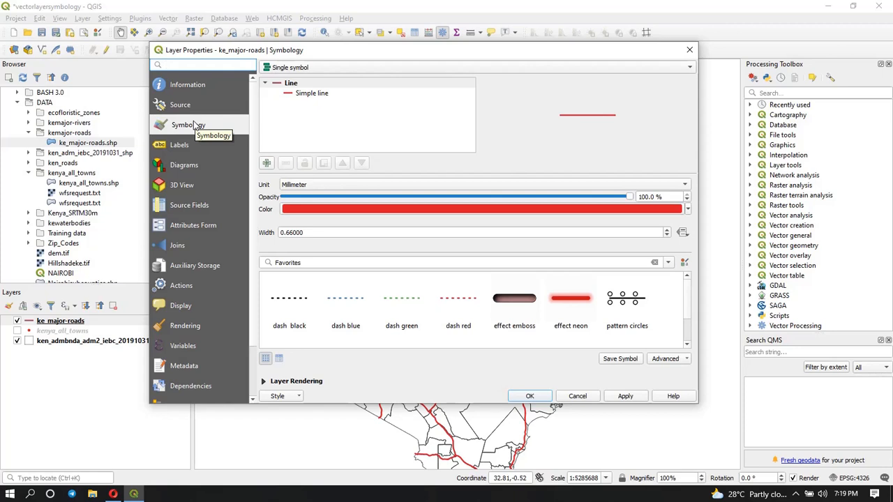
click(292, 84)
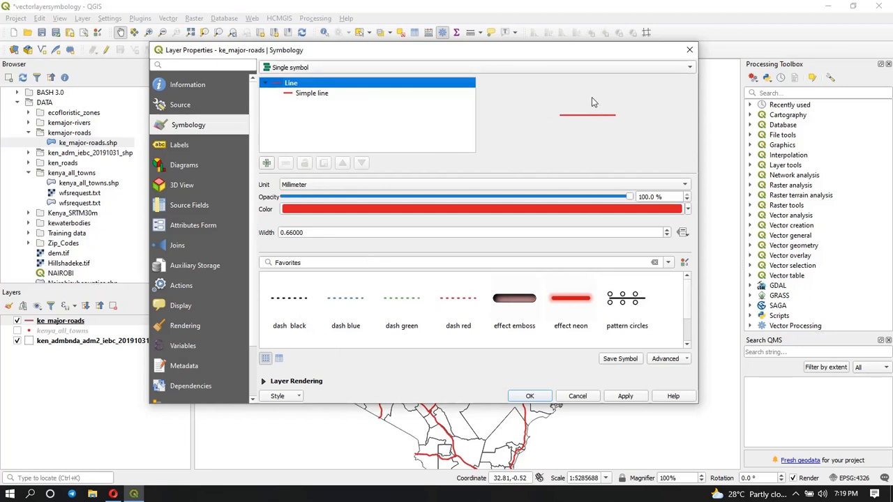
scroll(375, 319, down, 1)
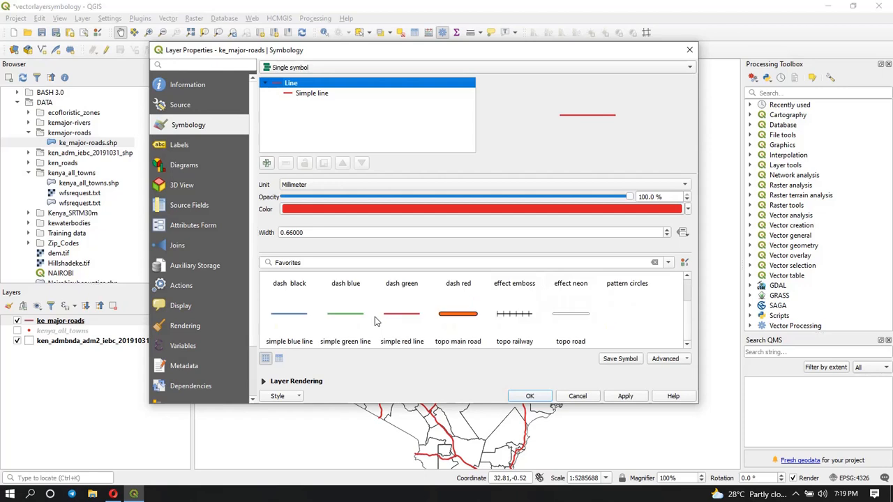
click(461, 316)
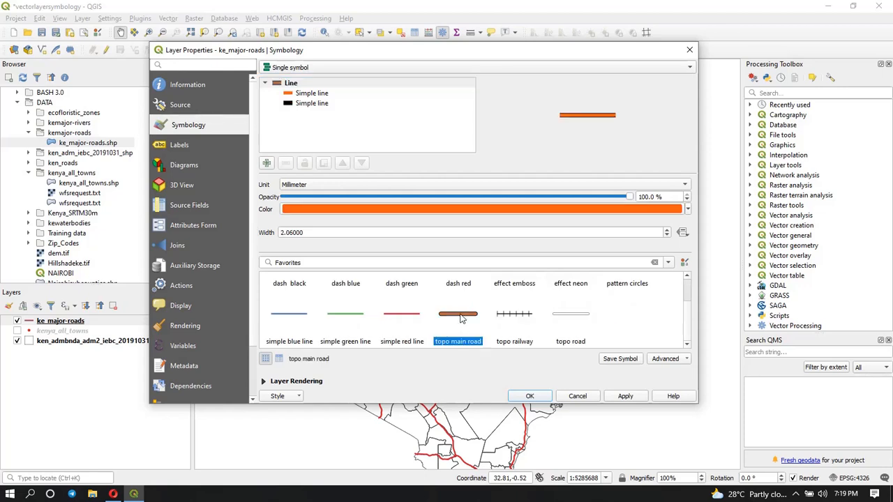
click(624, 397)
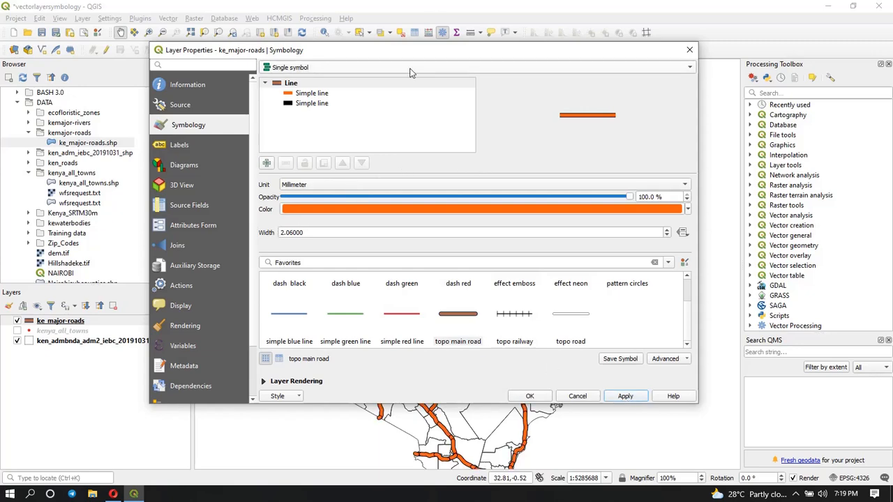
Step: Set the ke_major-roads line symbol's width to 1.5 millimeters and apply it
mouse_move(409, 55)
mouse_down()
mouse_move(888, 161)
mouse_move(809, 122)
mouse_move(411, 47)
mouse_up()
triple_click(322, 229)
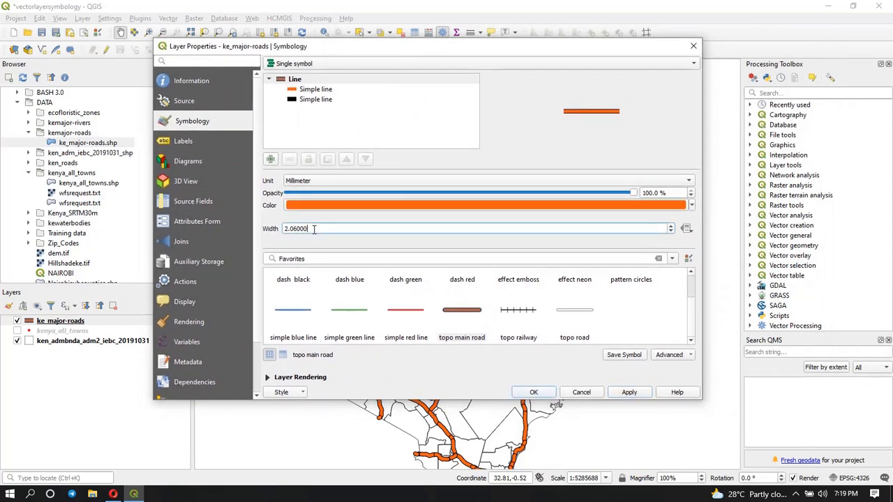
text(1.)
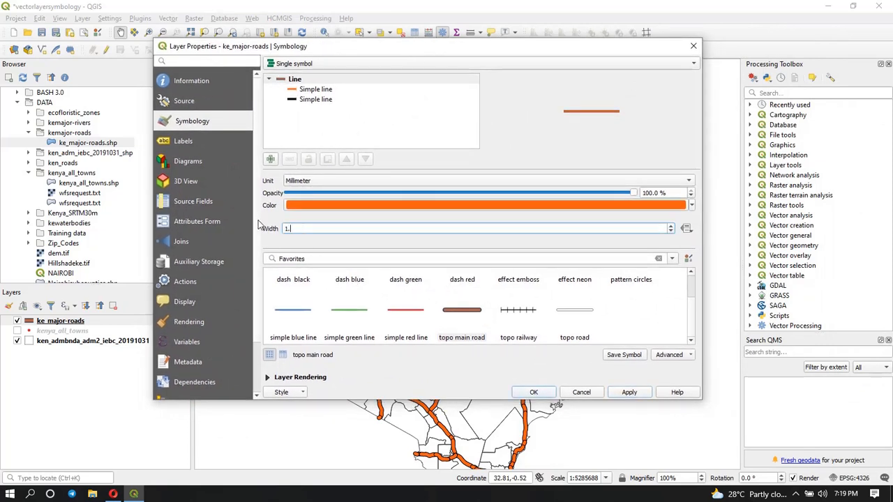
text(5)
key(Tab)
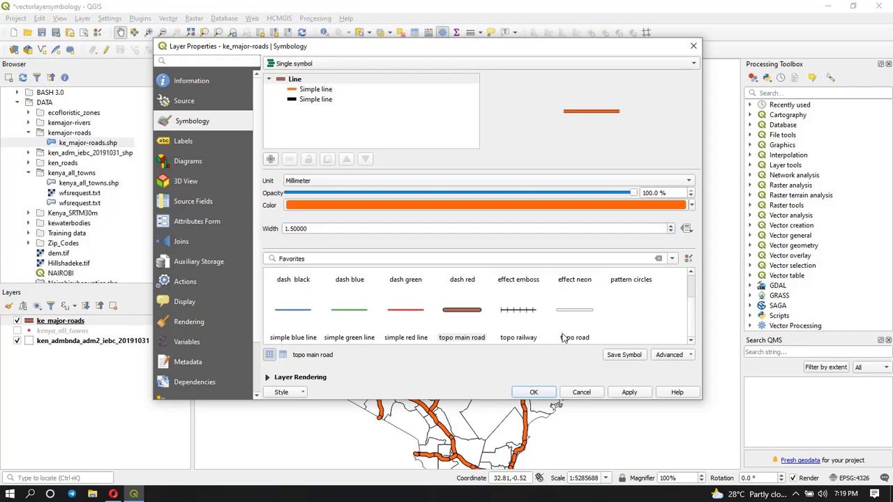
click(629, 392)
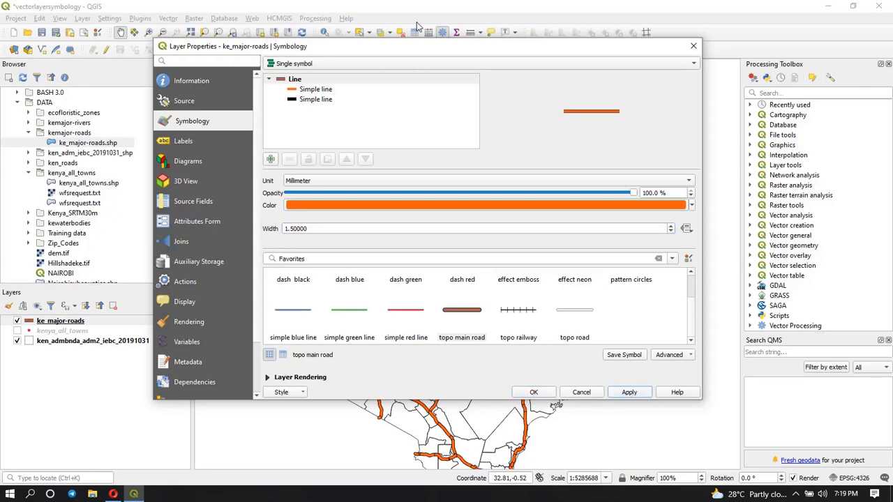
Step: Close the layer properties and examine at close range how the road segments' black outlines meet at a junction
drag(400, 49, 361, 43)
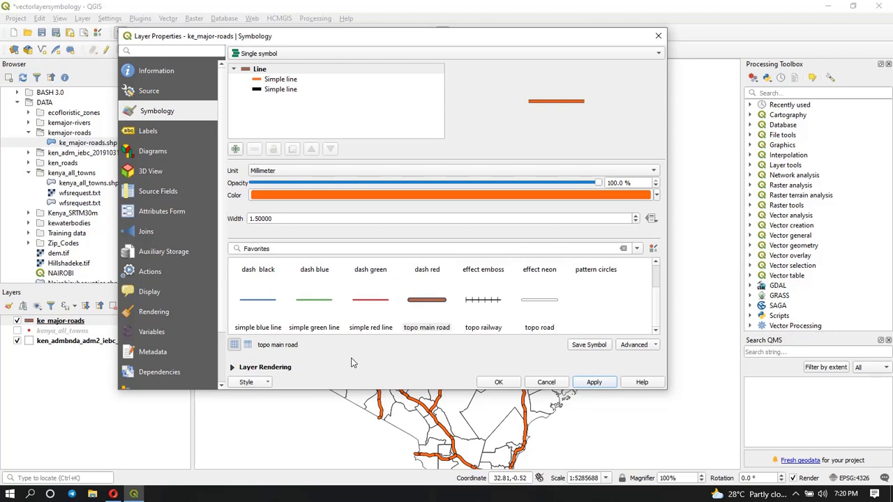
drag(335, 35, 367, 86)
click(689, 86)
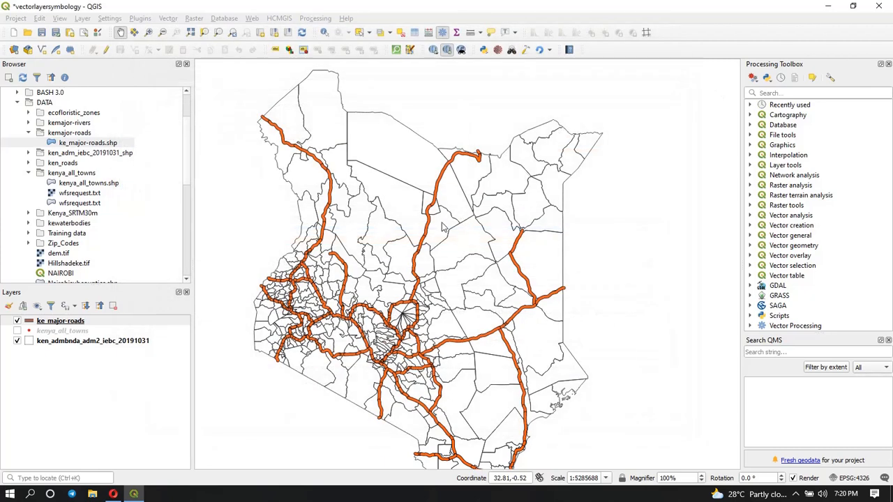
scroll(388, 360, up, 2)
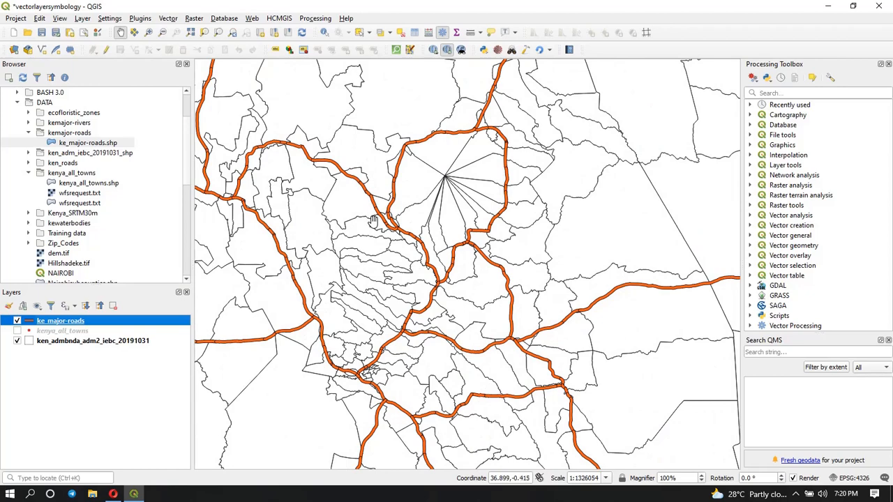
scroll(401, 227, up, 3)
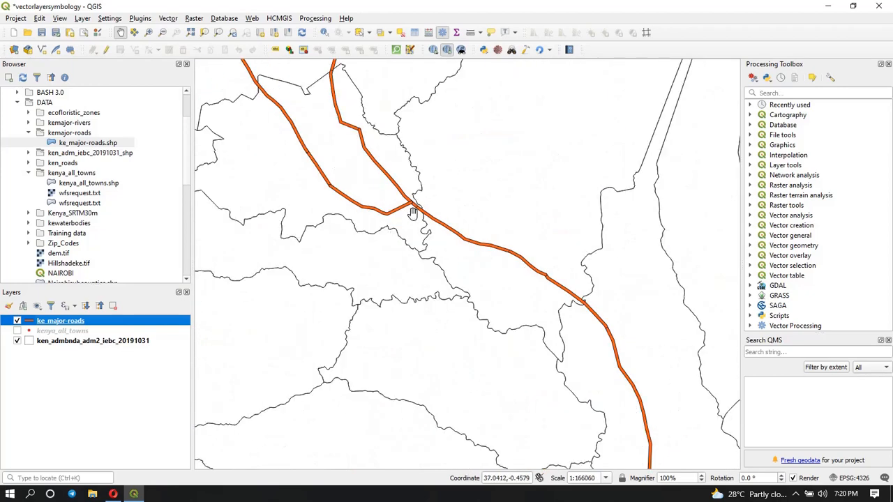
scroll(412, 211, up, 2)
drag(384, 160, 367, 247)
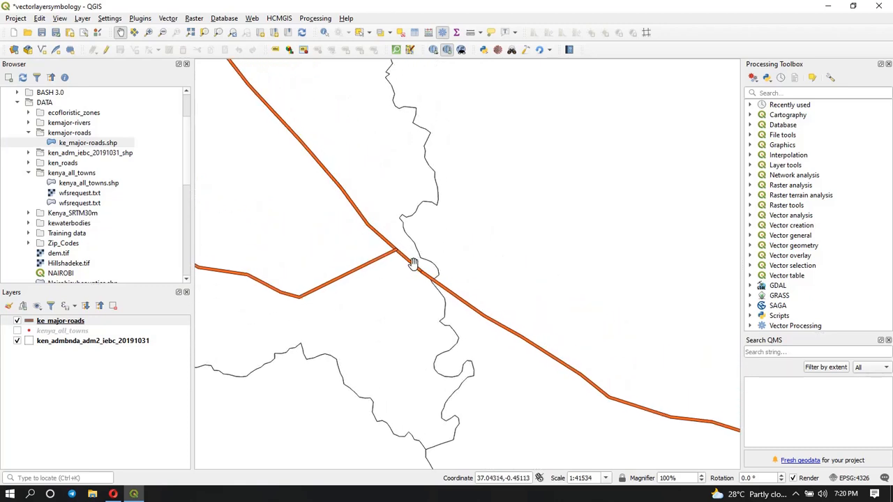
scroll(395, 260, up, 4)
drag(376, 140, 439, 378)
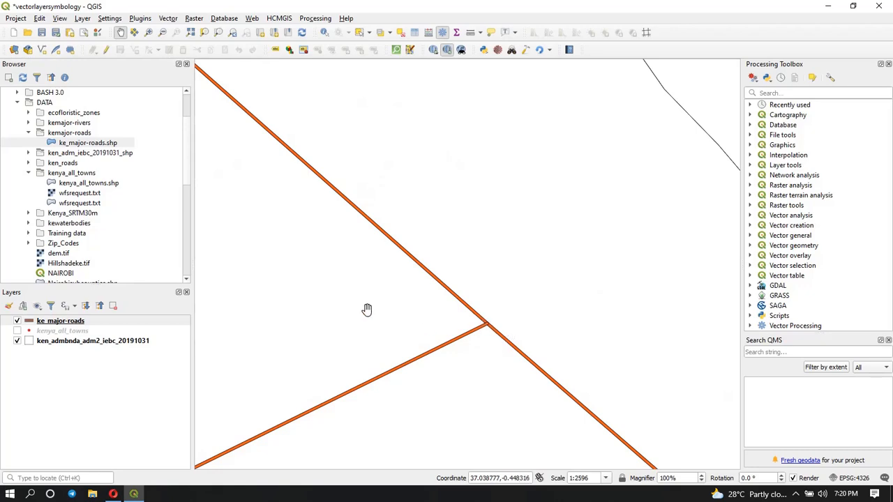
scroll(367, 309, down, 8)
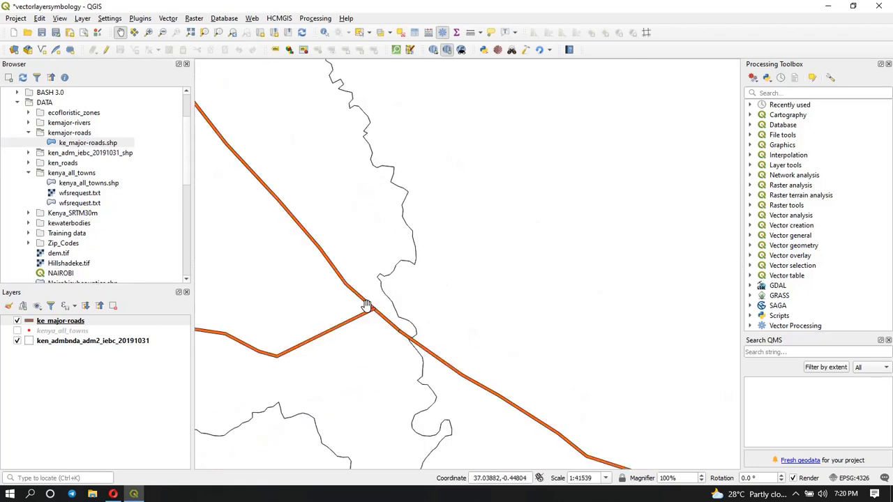
Step: Enable symbol levels for the ke_major-roads line symbol, keeping the black line at 0 and the orange line at 1
click(48, 322)
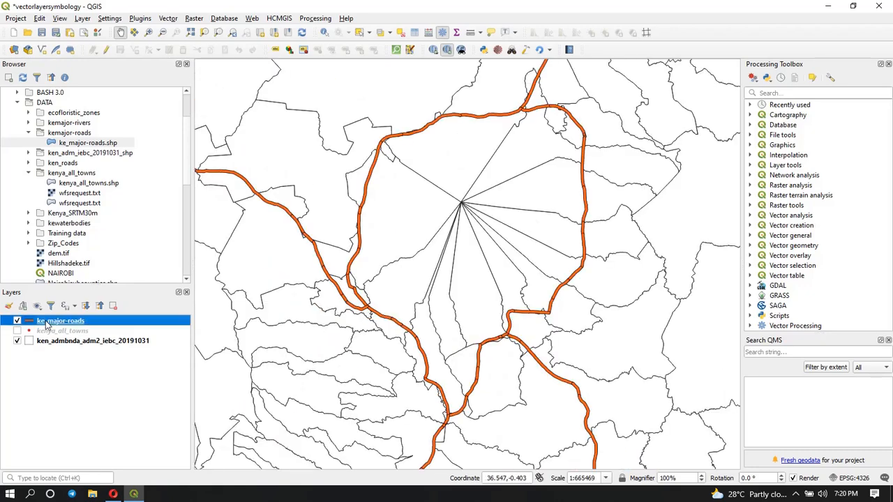
double_click(46, 324)
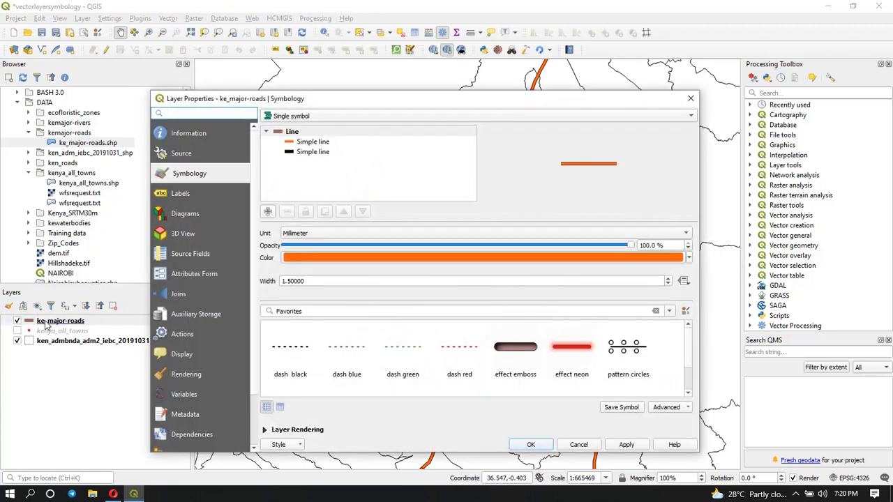
click(662, 410)
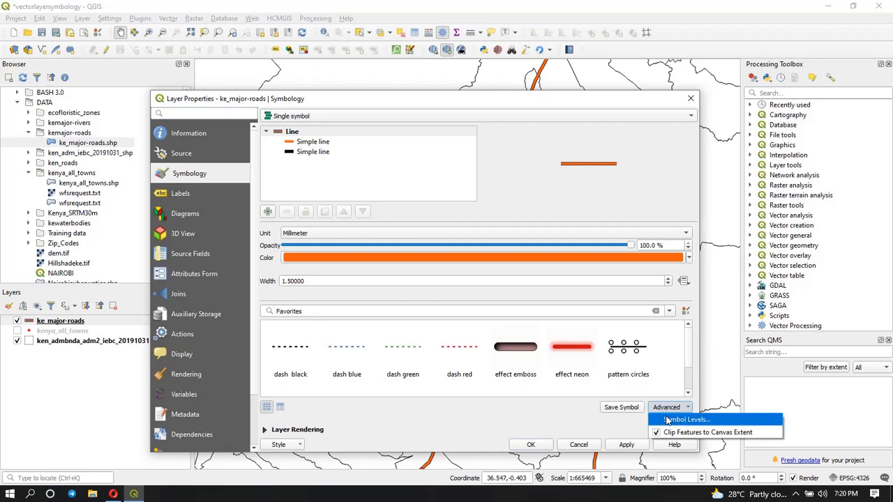
click(675, 419)
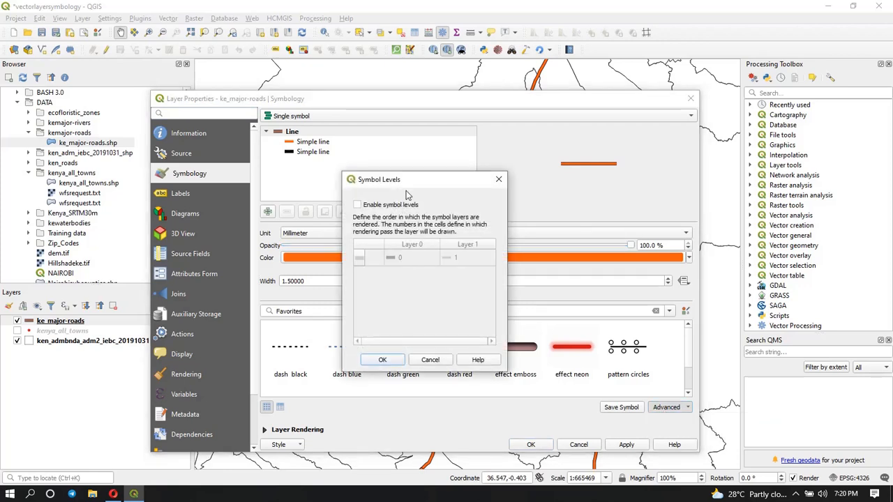
drag(417, 183, 516, 163)
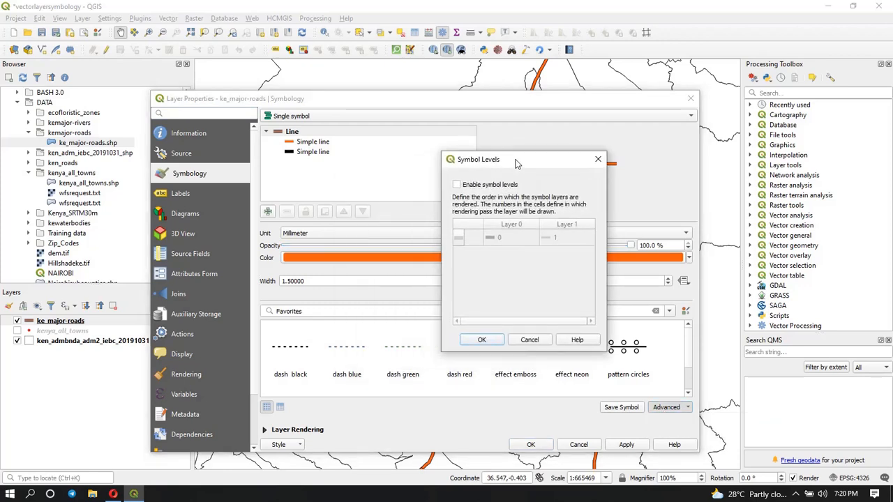
click(457, 185)
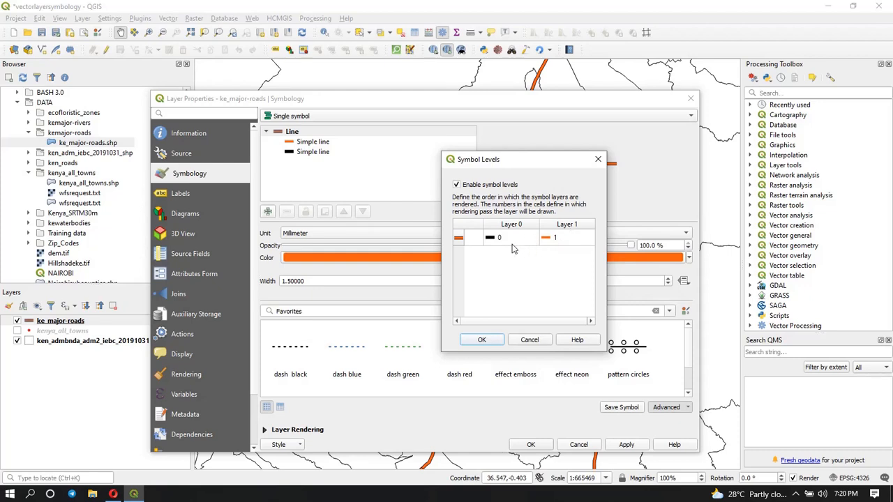
click(479, 341)
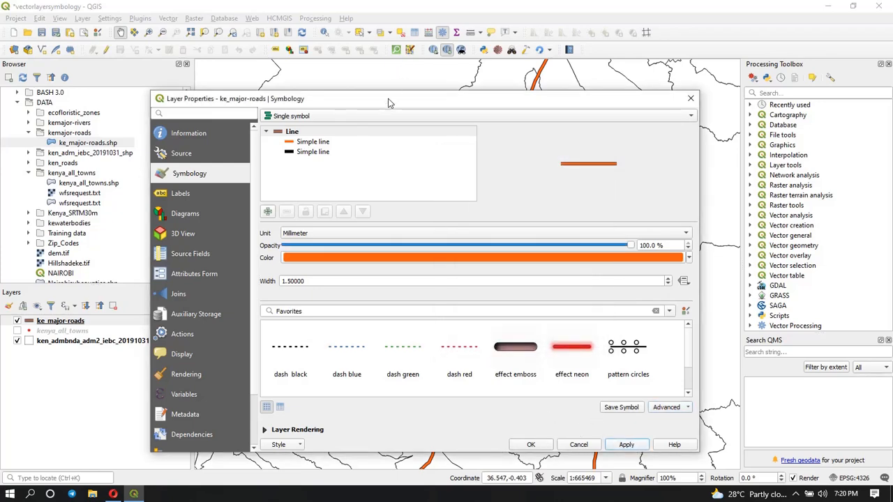
Step: Close the layer properties and examine the road junctions close up and across the whole country
drag(388, 105, 272, 124)
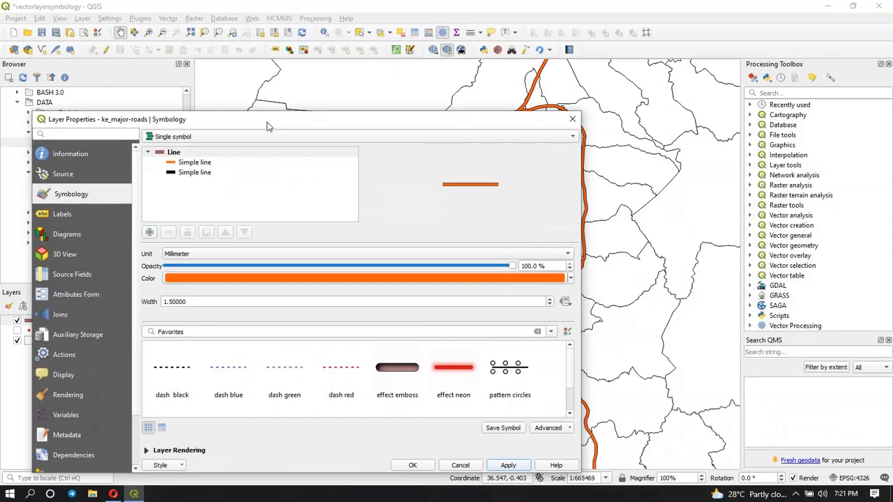
click(579, 119)
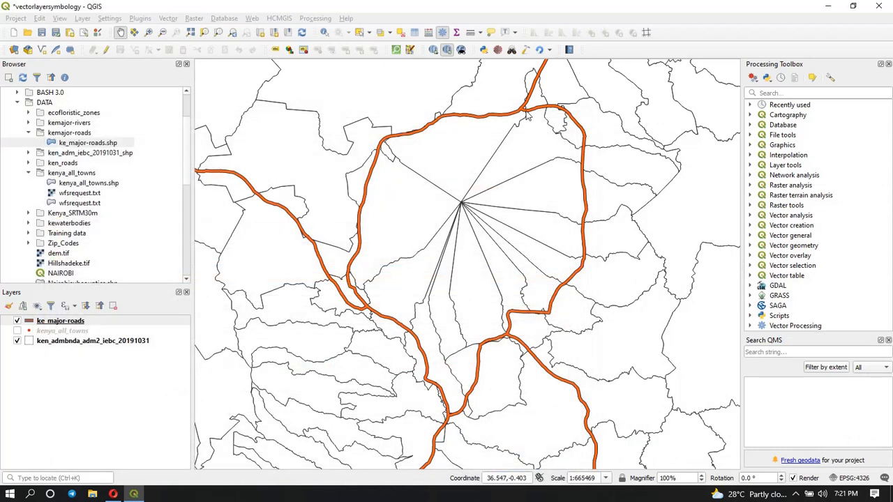
scroll(525, 111, up, 2)
drag(501, 133, 342, 328)
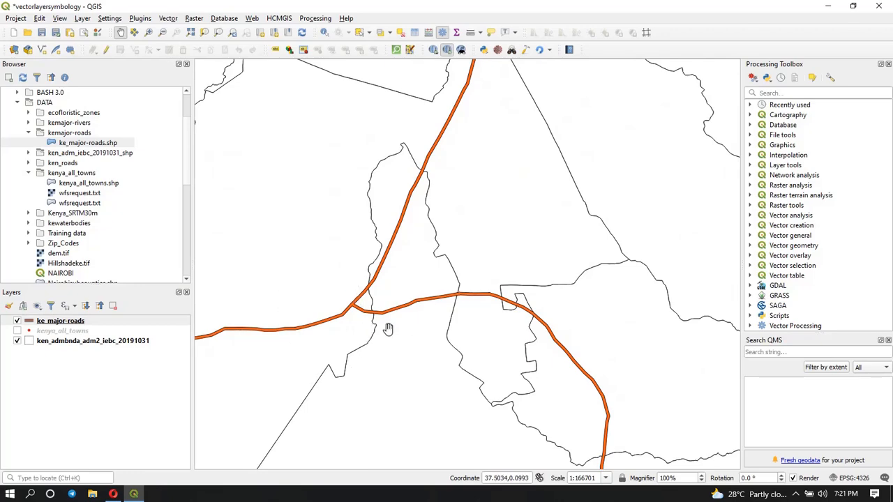
scroll(336, 288, down, 5)
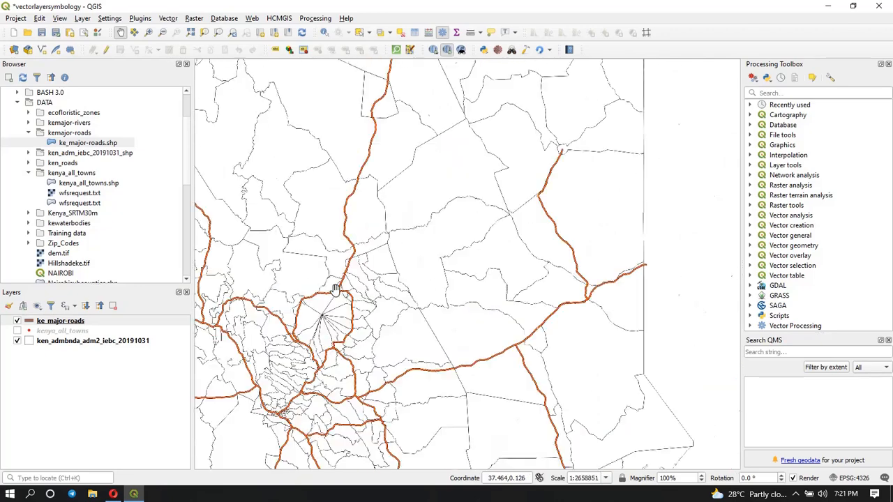
scroll(321, 301, up, 2)
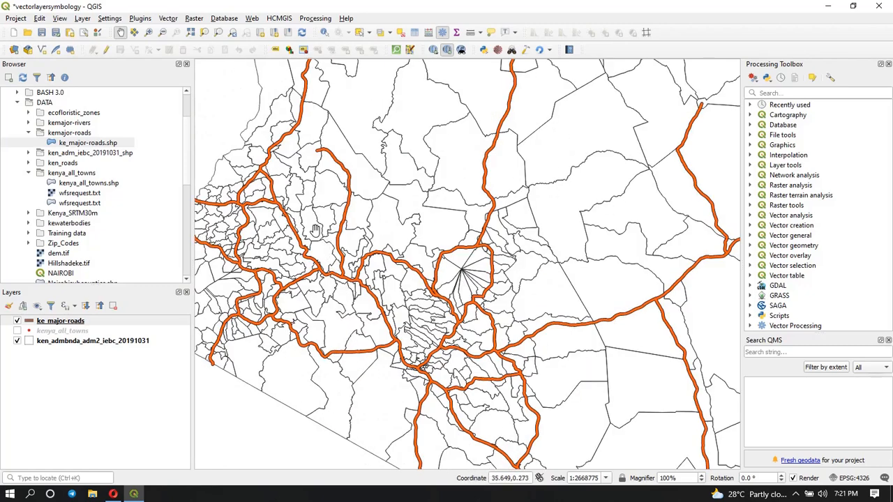
scroll(355, 282, down, 1)
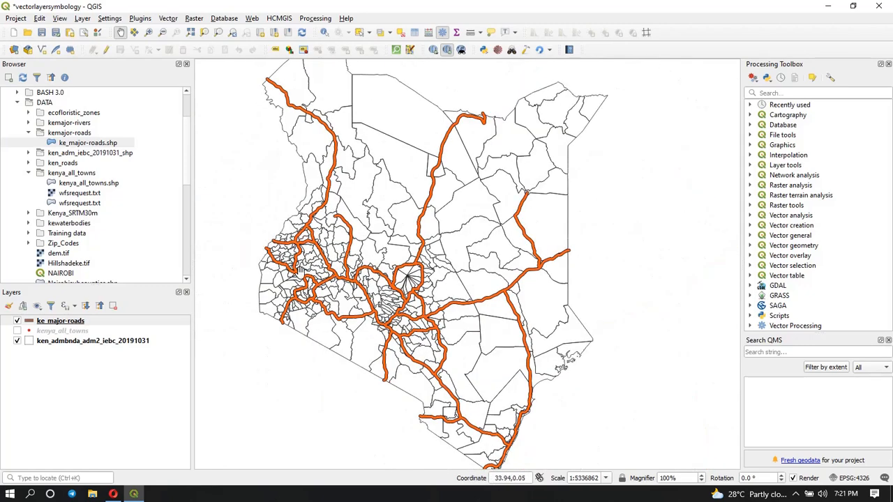
Step: Switch the ke_major-roads symbology from single symbol to Categorized
click(47, 322)
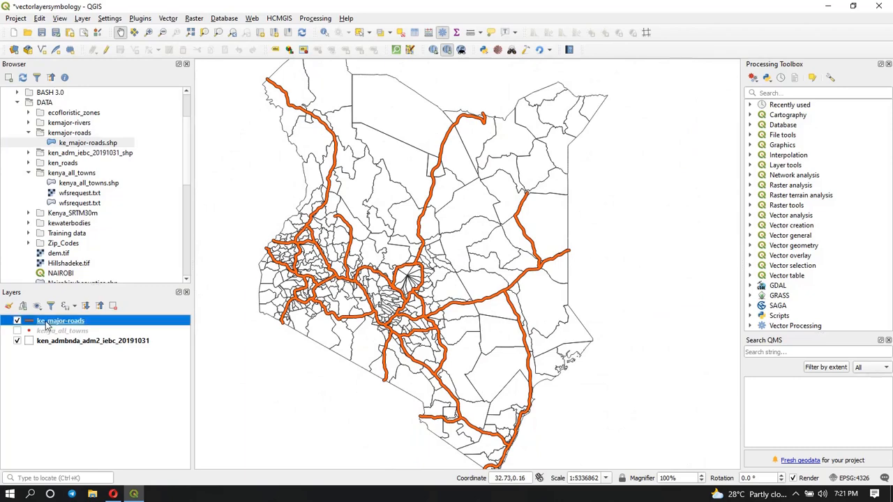
double_click(46, 323)
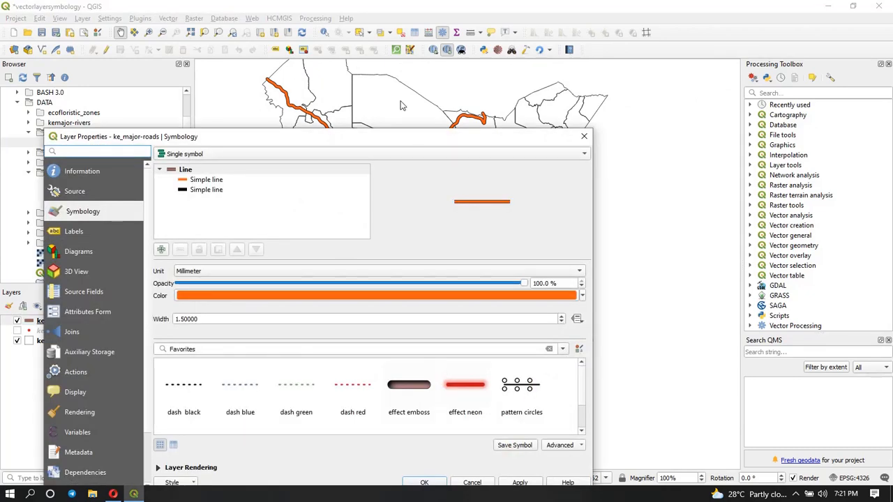
drag(325, 136, 422, 56)
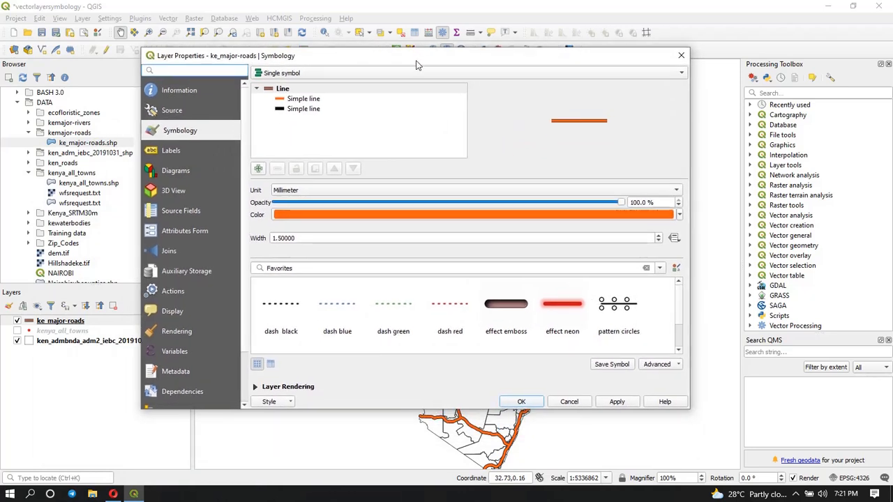
drag(413, 60, 390, 54)
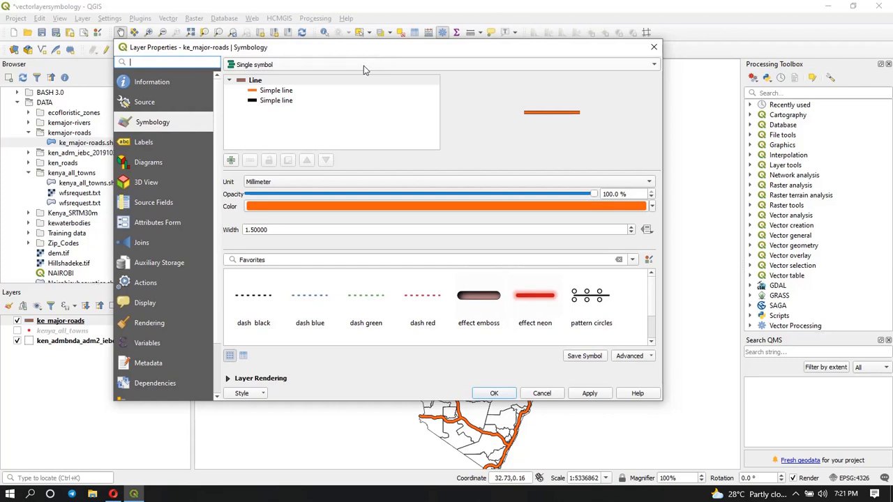
click(364, 65)
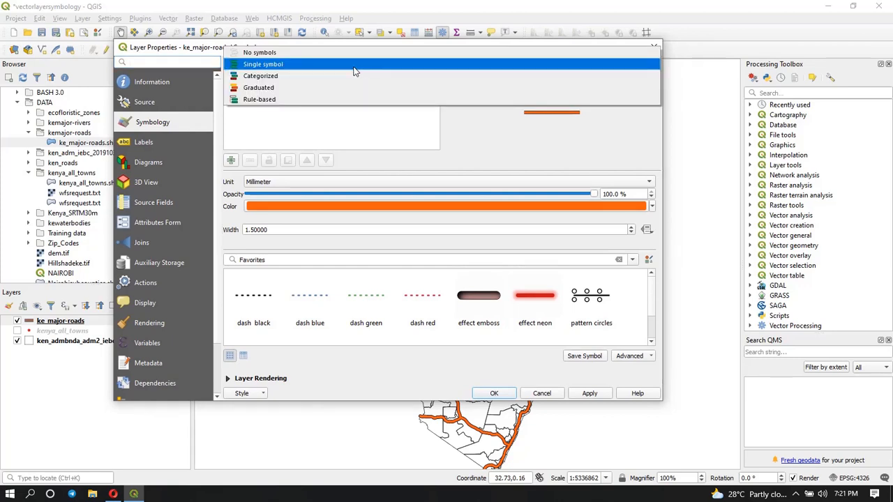
click(280, 76)
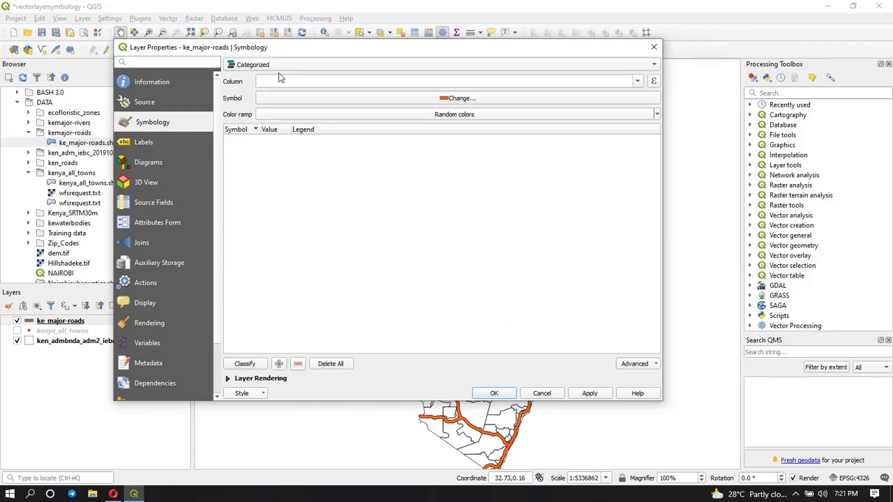
Step: Classify the roads by the KENROAD_ID column, with only values 1 and 2 enabled, and apply it to the map
click(636, 83)
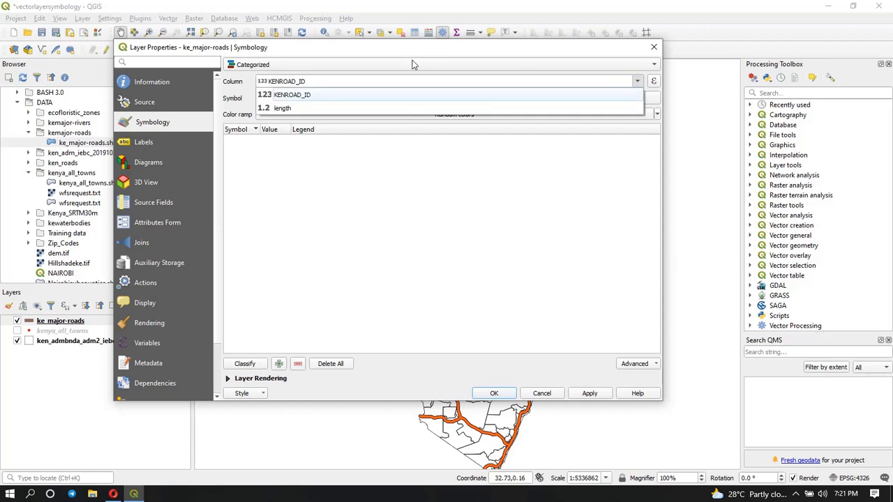
click(313, 95)
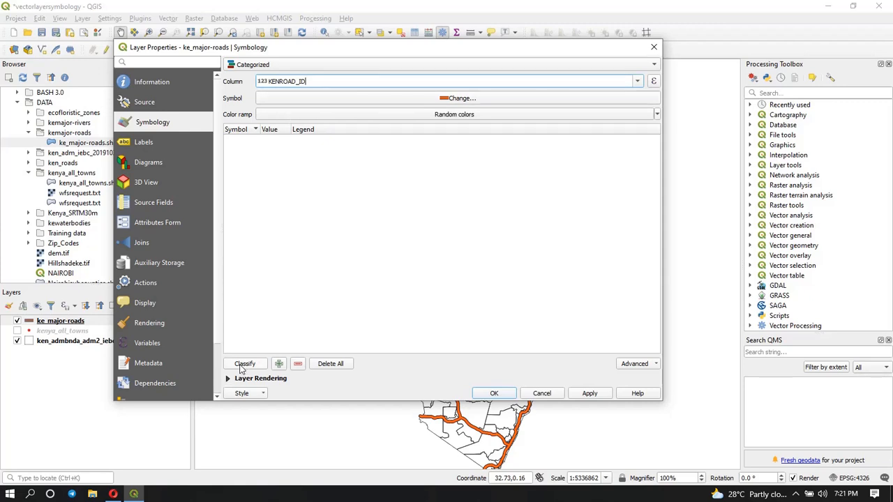
click(243, 368)
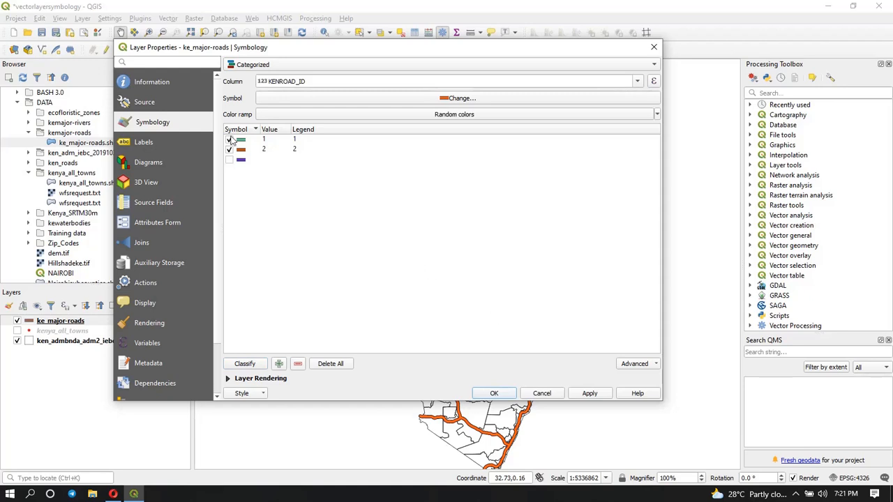
click(589, 394)
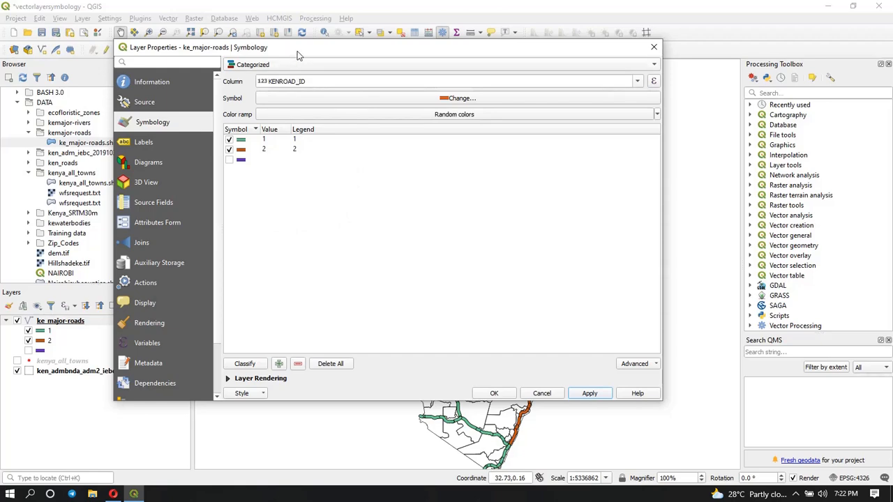
drag(297, 51, 724, 219)
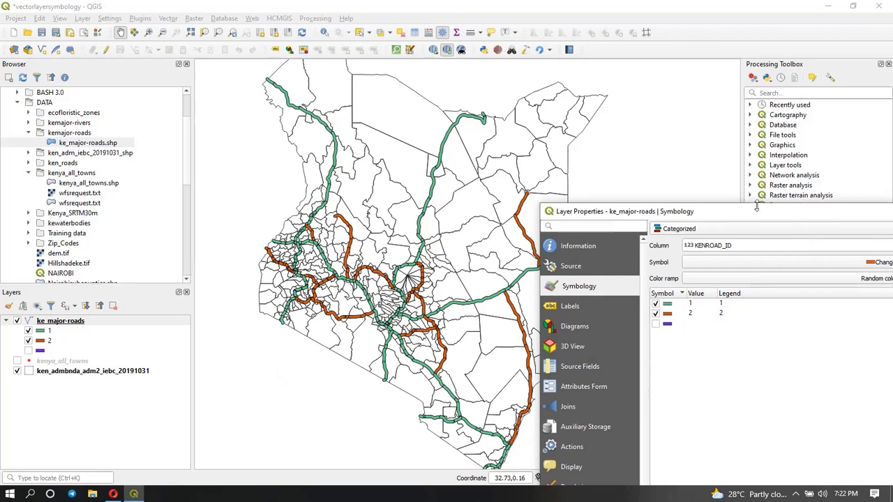
Step: Enable symbol levels for the categorized ke_major-roads symbols, keeping layer 0 at 0 and layer 1 at 1, and apply them to the map
drag(756, 212, 332, 46)
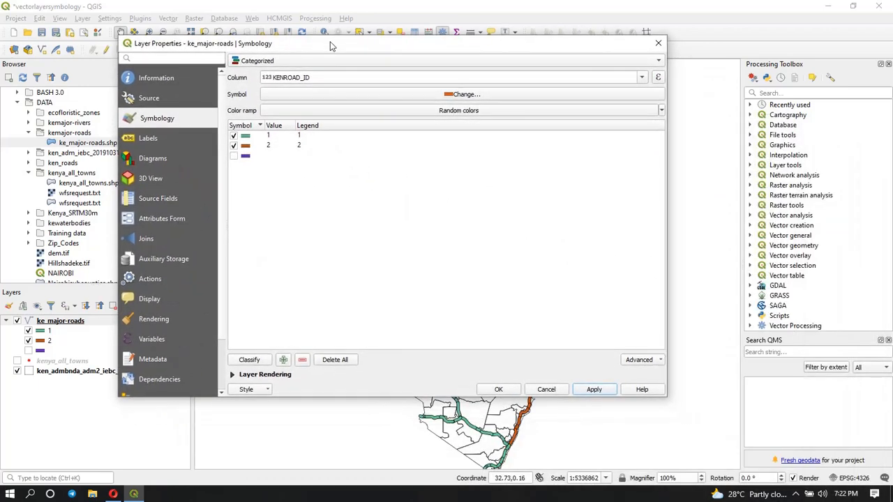
click(639, 360)
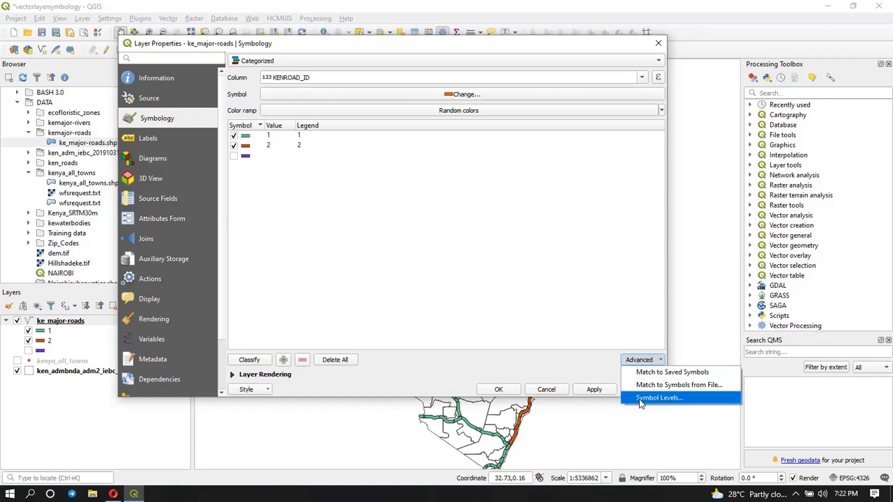
click(666, 398)
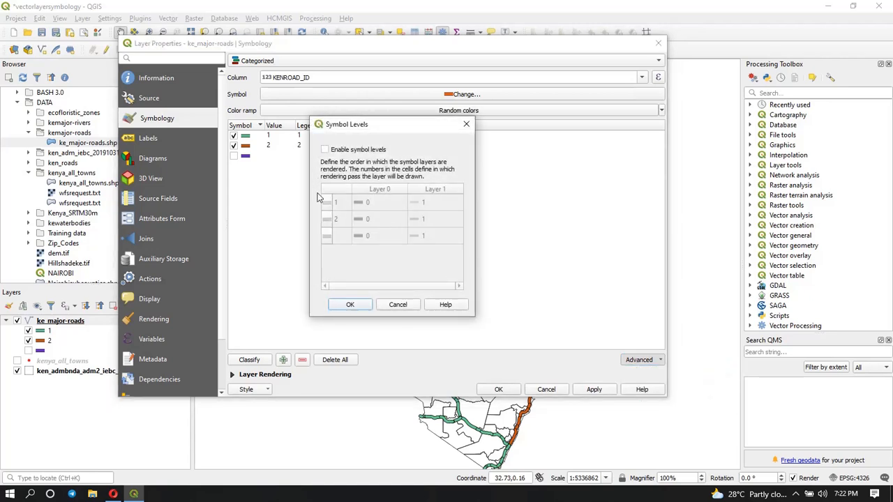
click(324, 150)
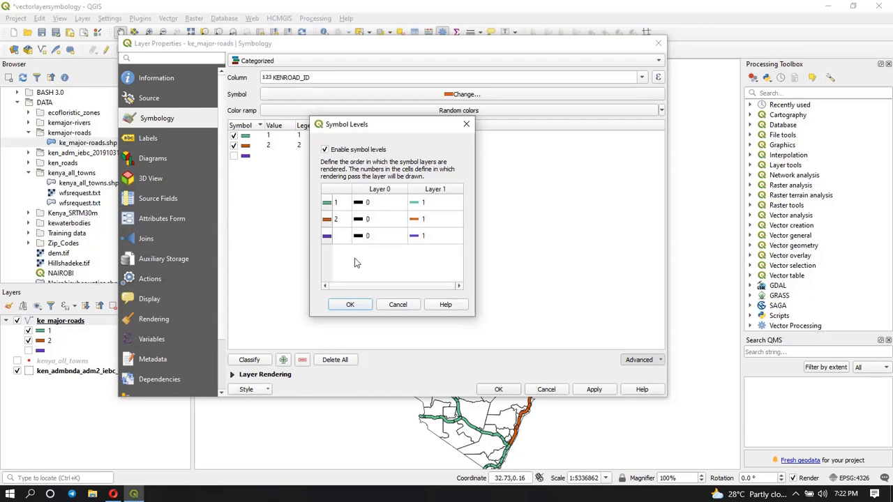
click(352, 305)
click(591, 390)
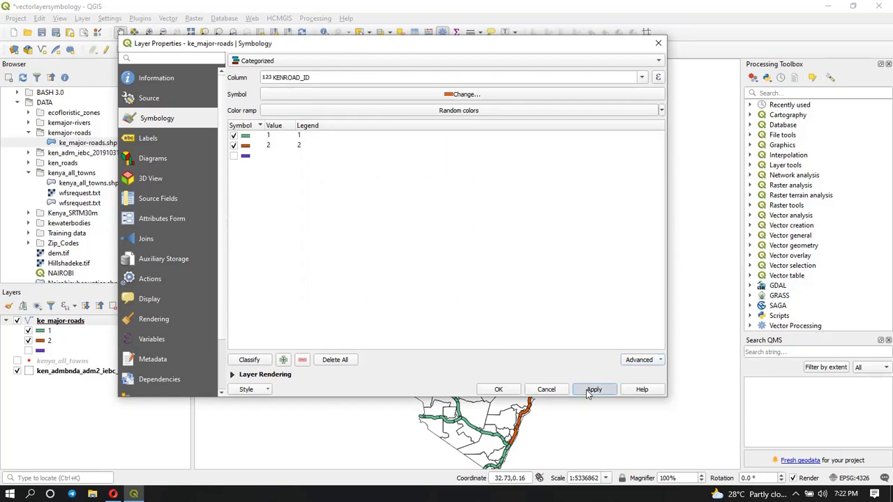
click(500, 390)
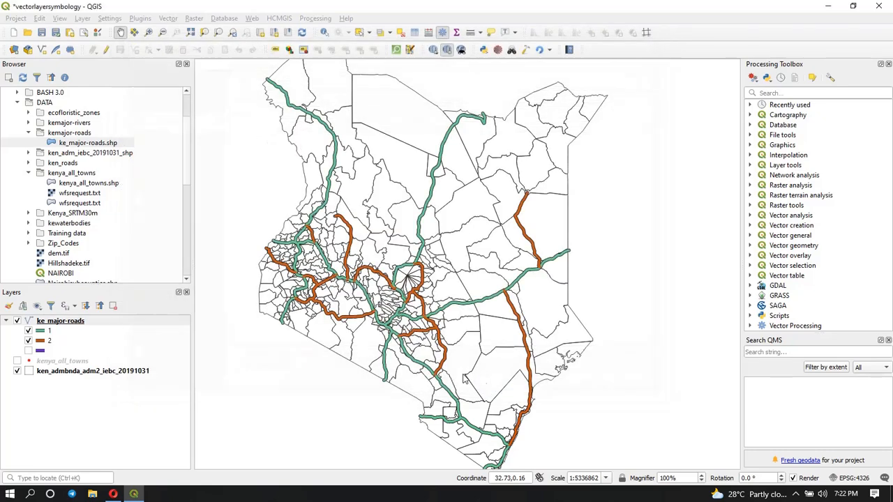
Step: Examine the junctions of the categorized roads close up and across the whole country
scroll(340, 292, up, 1)
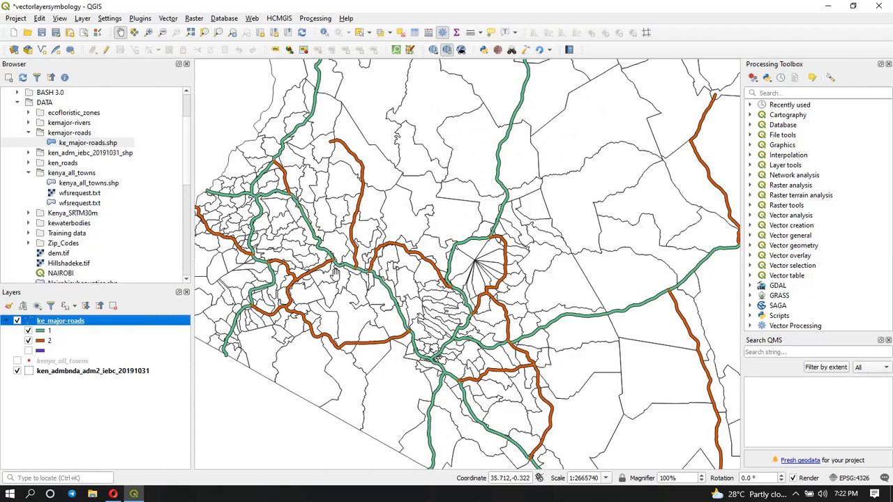
scroll(334, 274, up, 3)
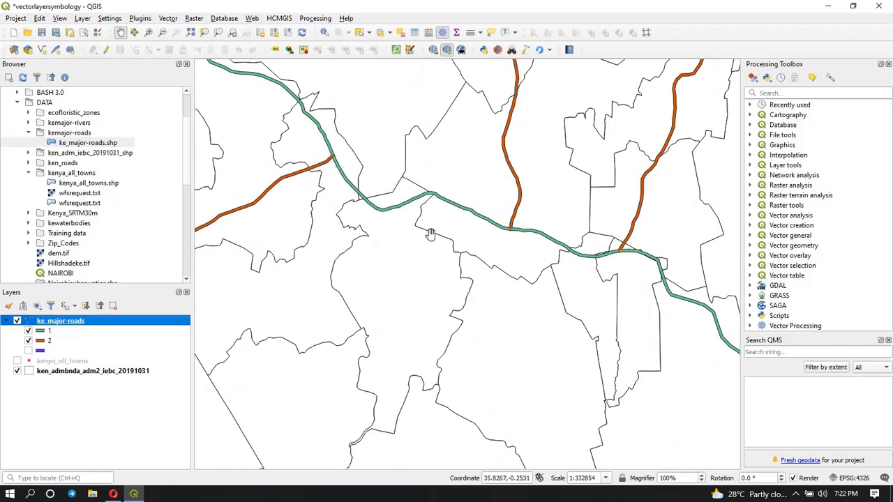
scroll(430, 234, down, 3)
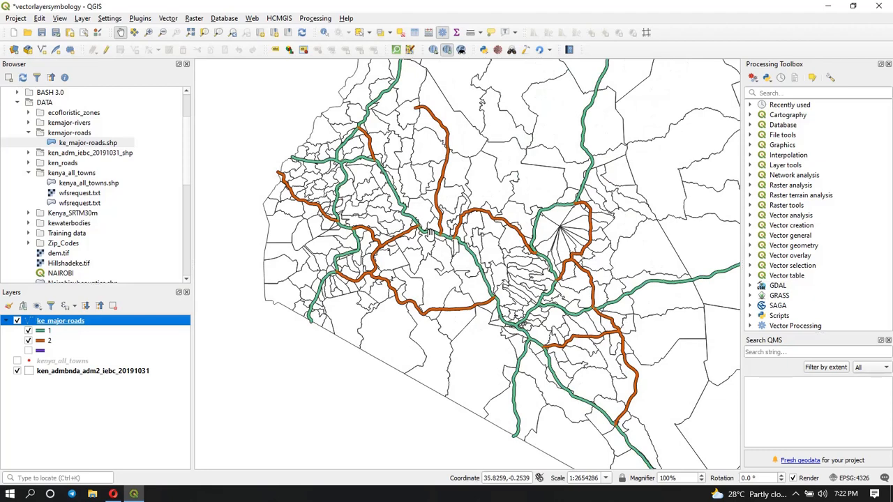
scroll(430, 234, up, 2)
scroll(377, 283, down, 4)
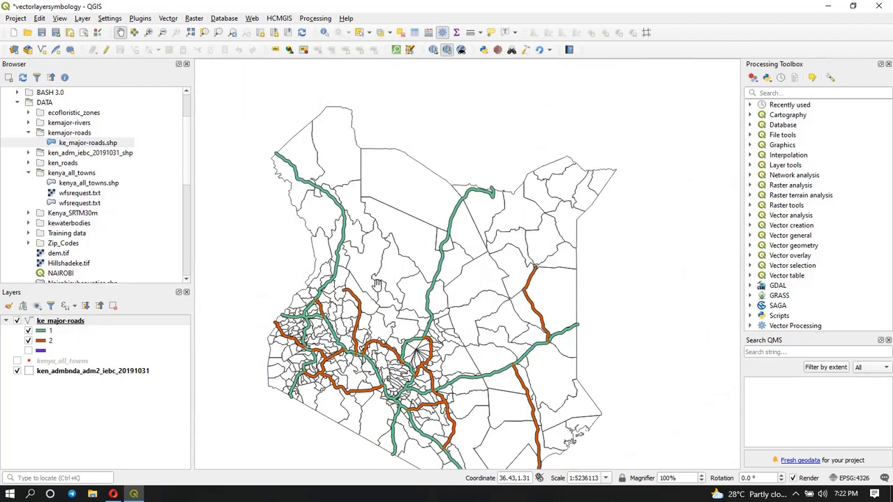
drag(377, 282, 344, 221)
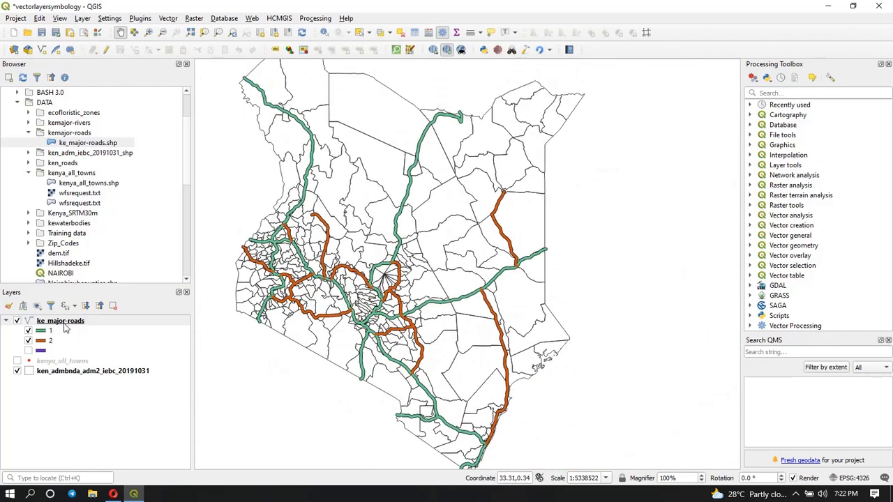
Step: Apply the Magma color ramp to the ke_major-roads categories
click(65, 324)
double_click(65, 322)
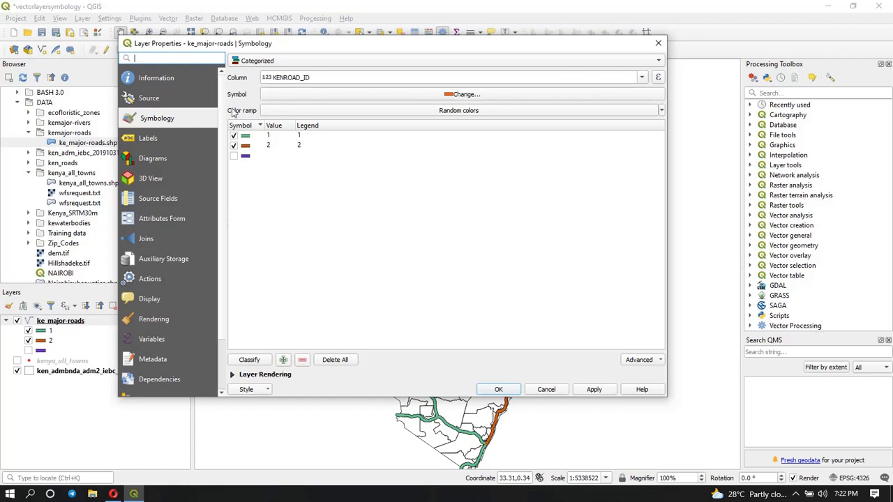
click(661, 110)
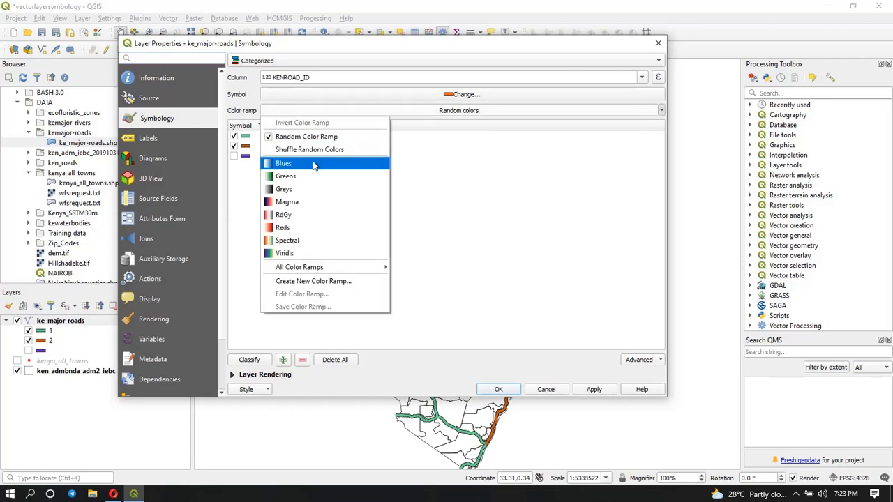
click(285, 202)
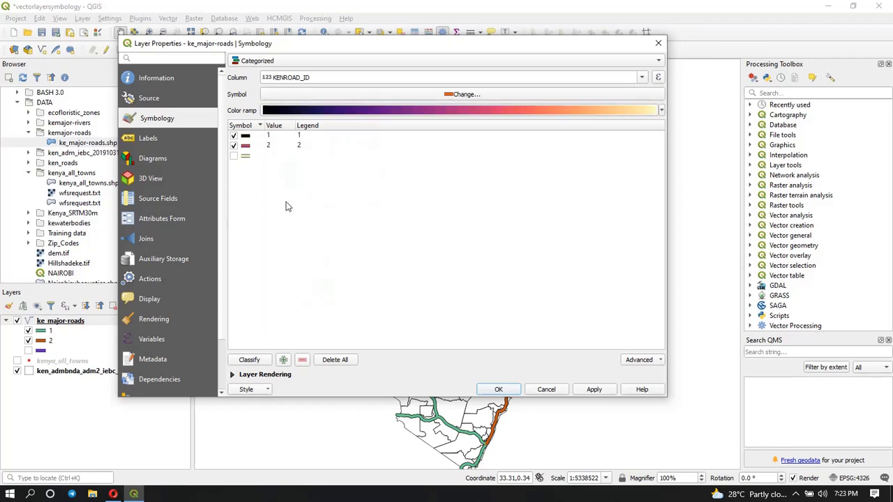
click(594, 389)
Step: Recolor the orange simple line of the shared ke_major-roads category symbol red and apply the change
drag(371, 50, 389, 38)
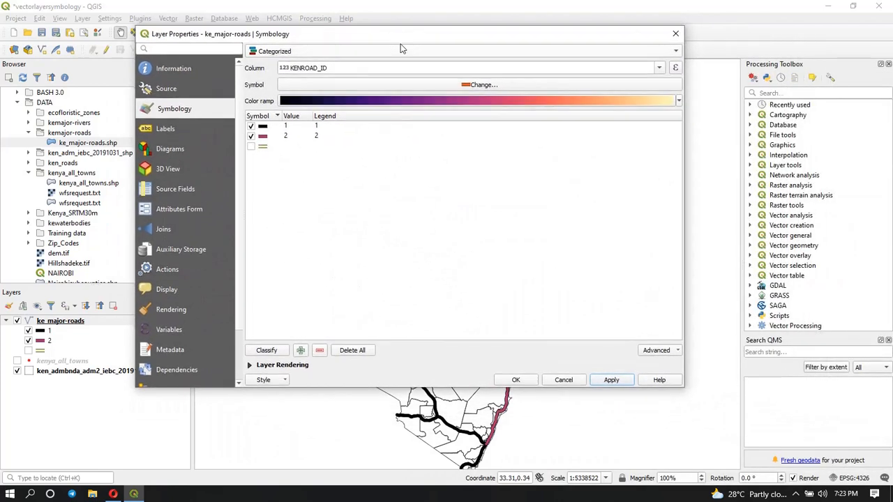
click(441, 86)
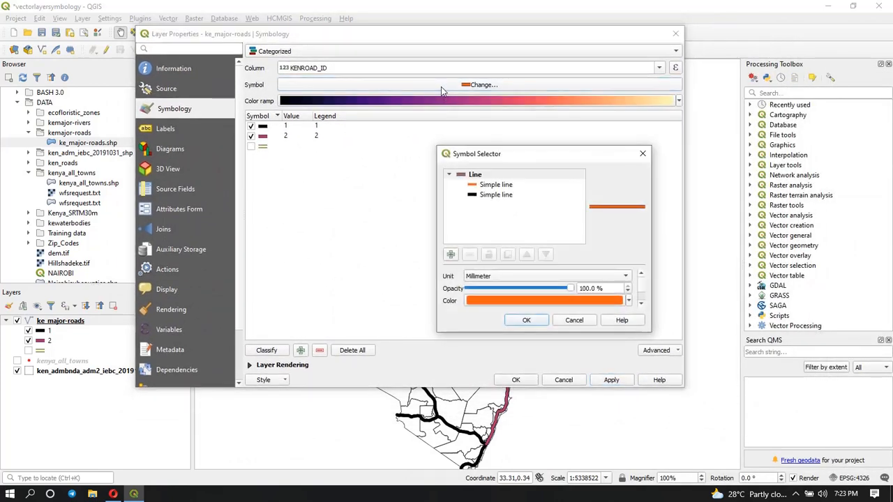
click(490, 187)
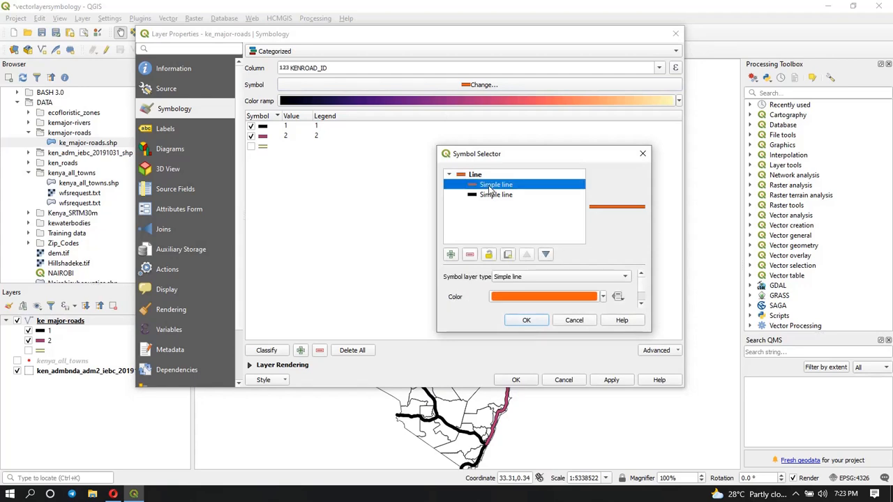
click(603, 297)
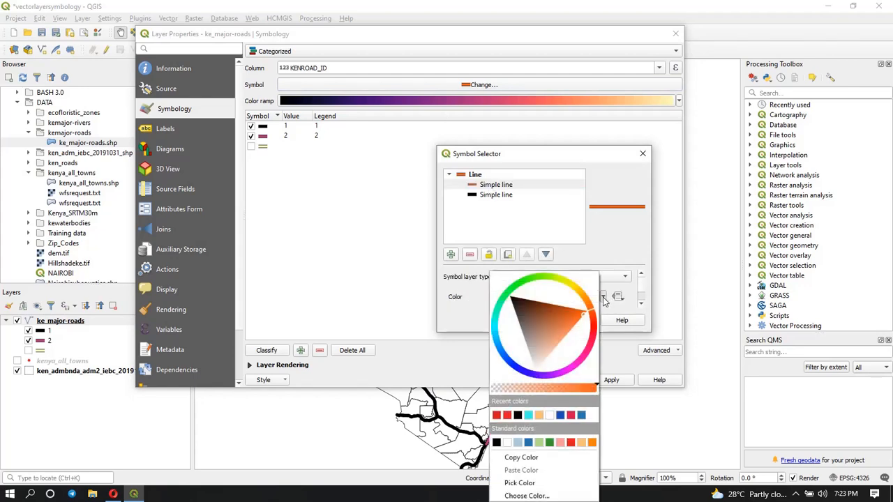
click(496, 415)
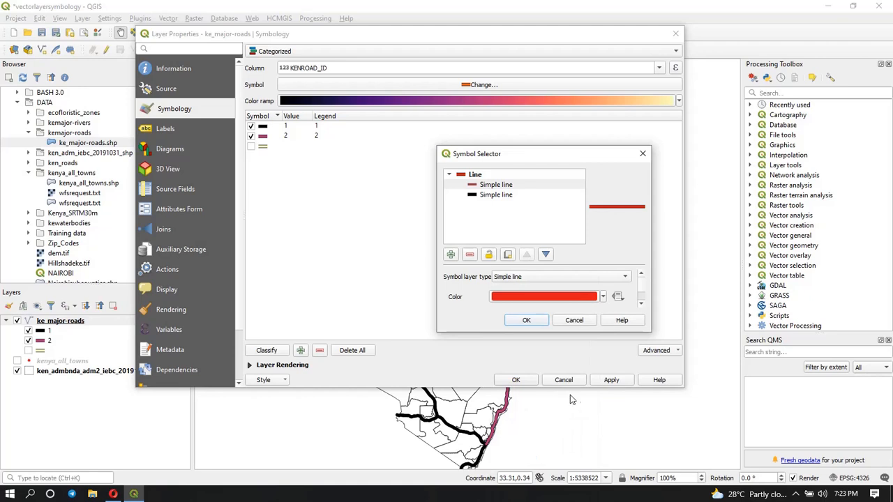
click(532, 320)
click(610, 380)
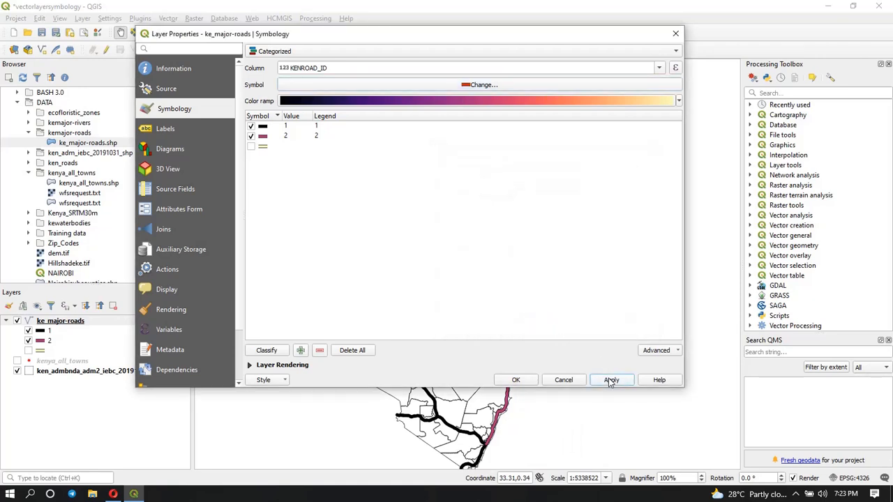
Step: Switch the road categories to the random color ramp, apply it and close the layer properties
click(679, 102)
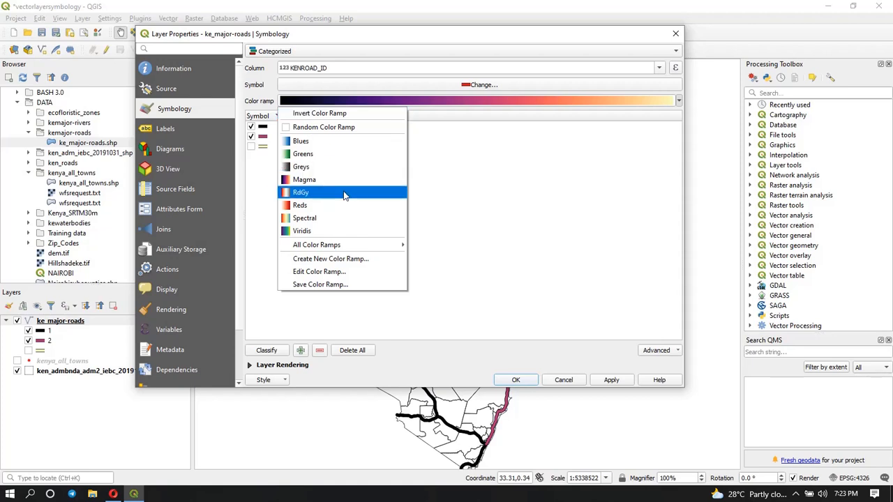
mouse_move(353, 249)
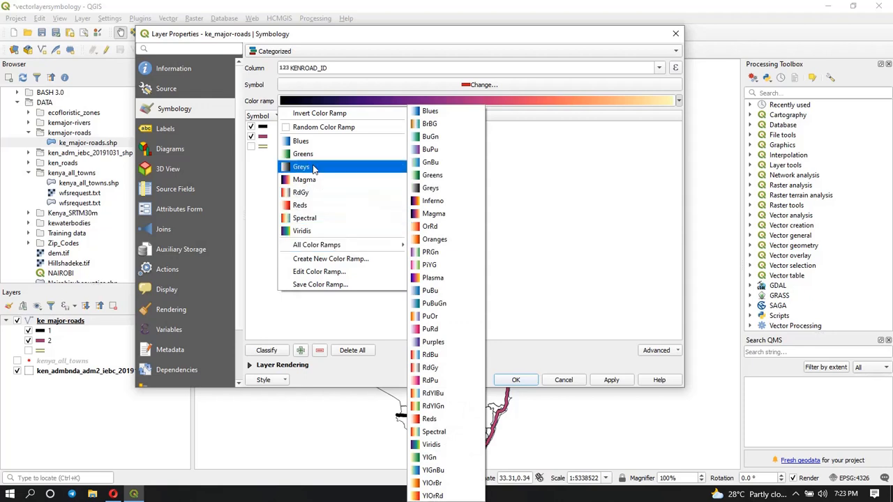
click(299, 130)
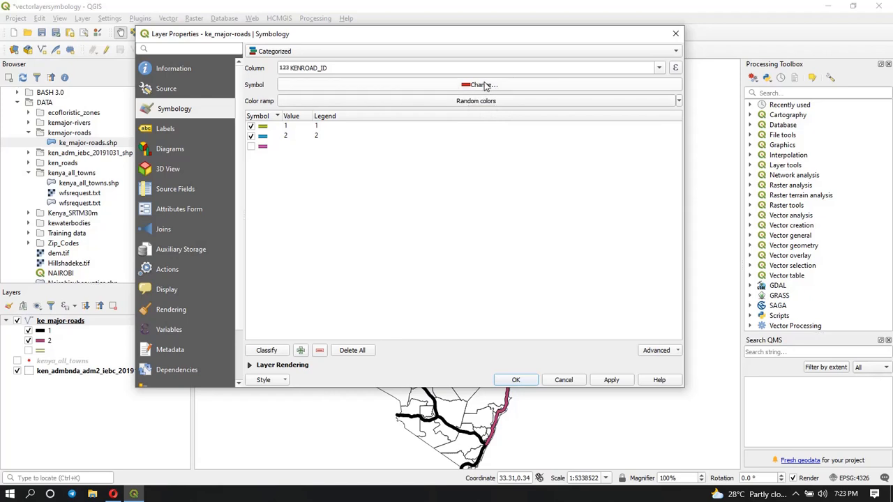
click(611, 379)
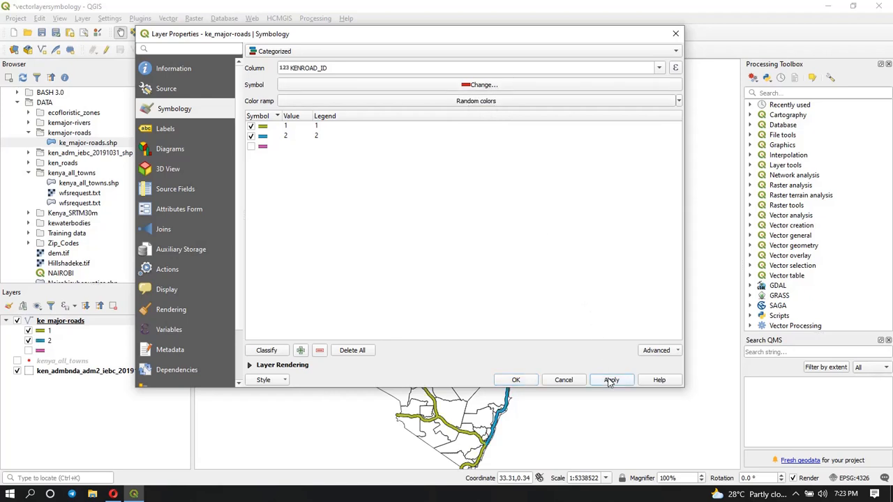
mouse_move(361, 35)
mouse_down()
mouse_move(887, 49)
mouse_move(659, 59)
mouse_move(339, 54)
mouse_move(350, 41)
mouse_up()
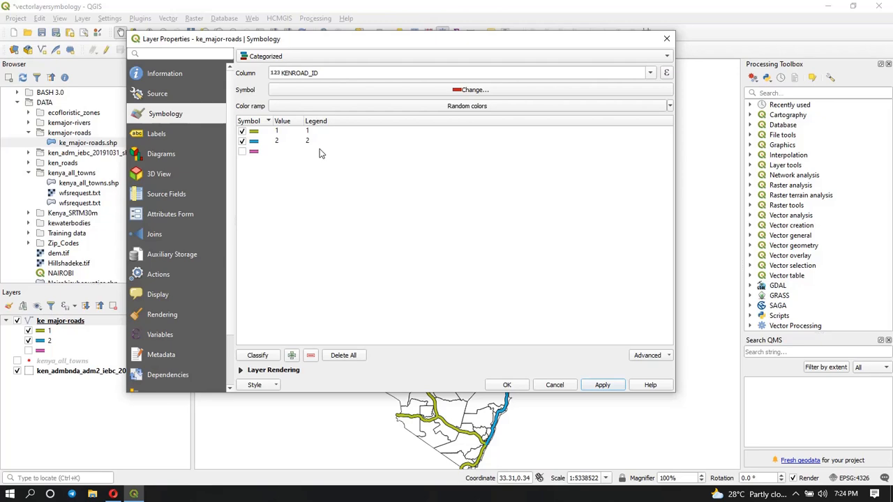
click(666, 41)
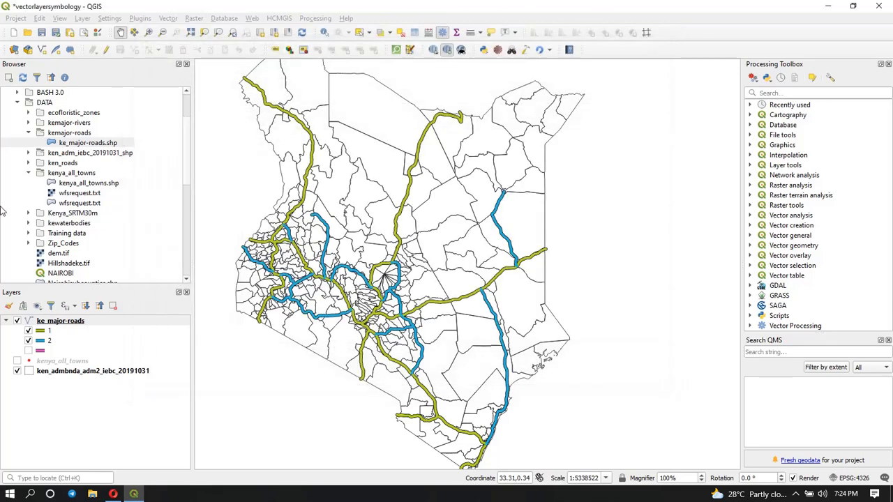
Step: Hide the ke_major-roads layer and apply the pattern dot black fill preset to ken_admbnda_adm2_iebc_20191031
click(18, 321)
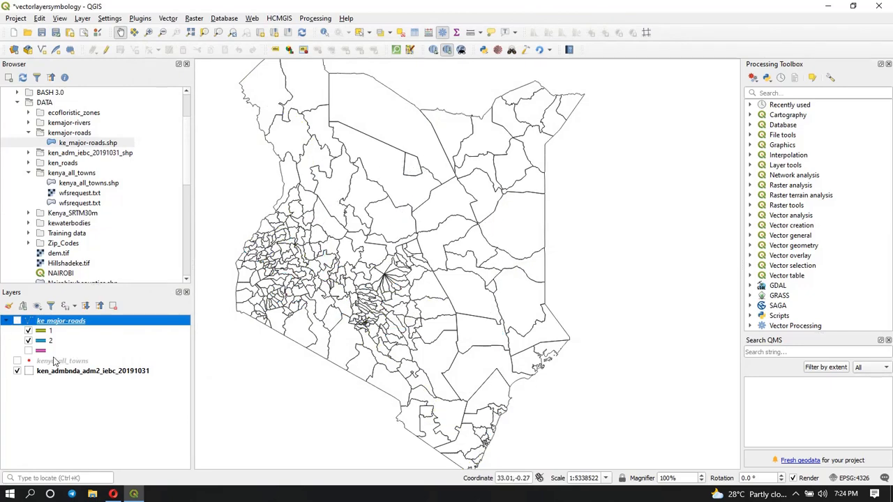
click(43, 373)
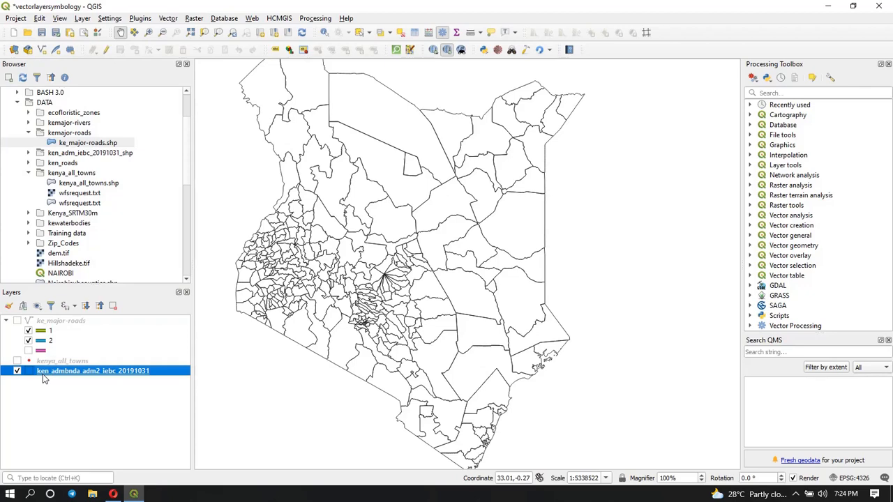
double_click(42, 374)
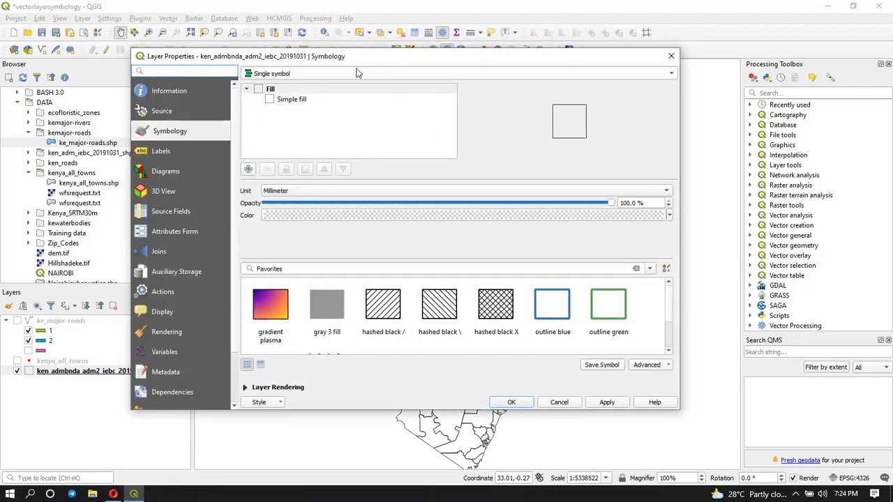
click(258, 84)
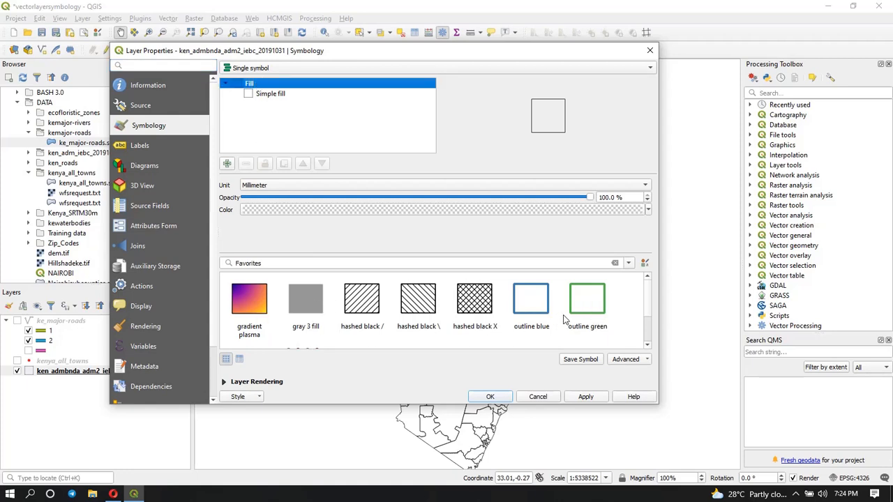
scroll(349, 317, down, 1)
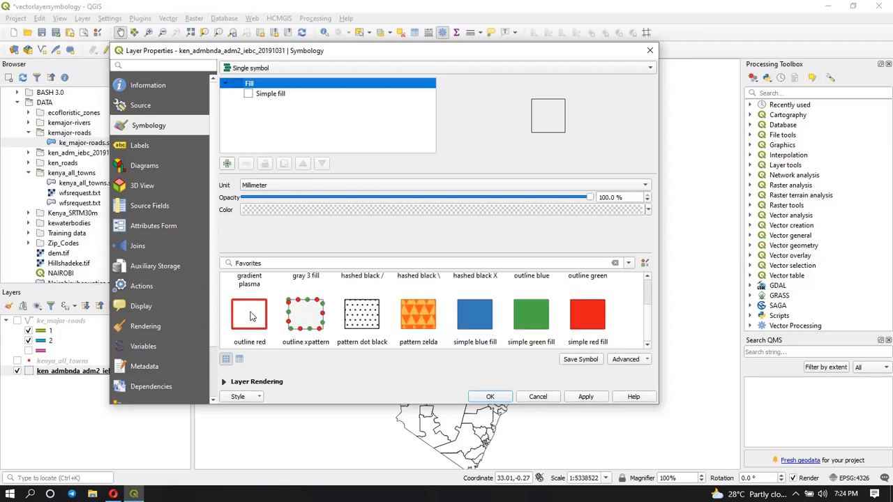
click(365, 316)
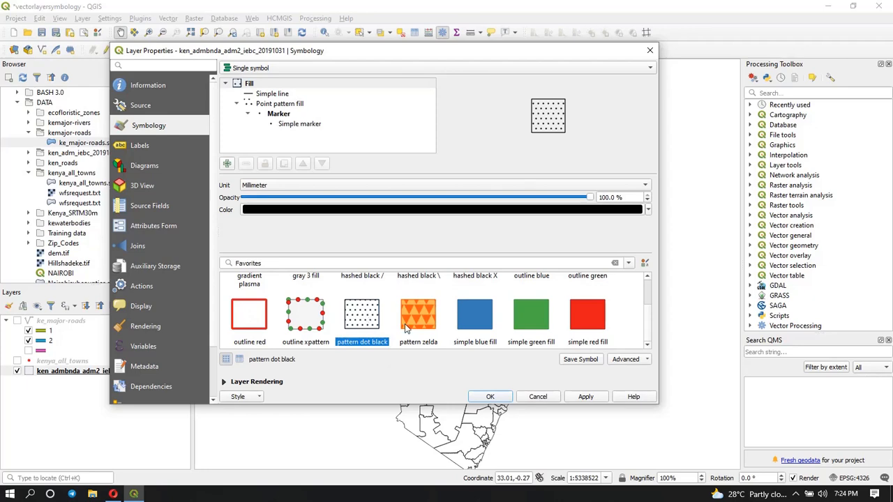
click(585, 396)
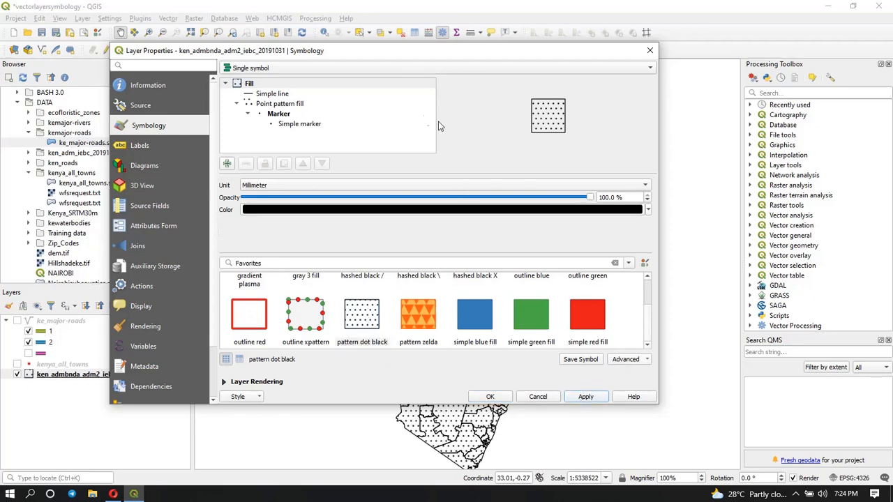
Step: Apply the outline green fill preset to ken_admbnda_adm2_iebc_20191031
drag(336, 54, 354, 70)
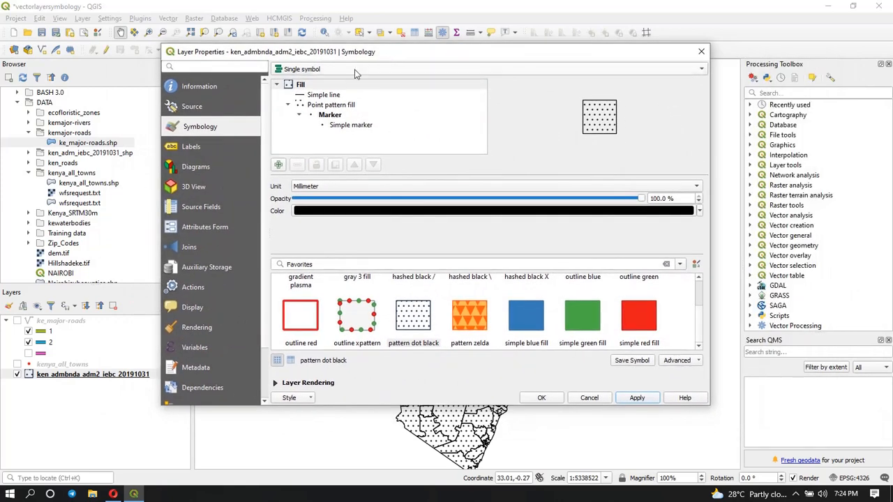
click(317, 85)
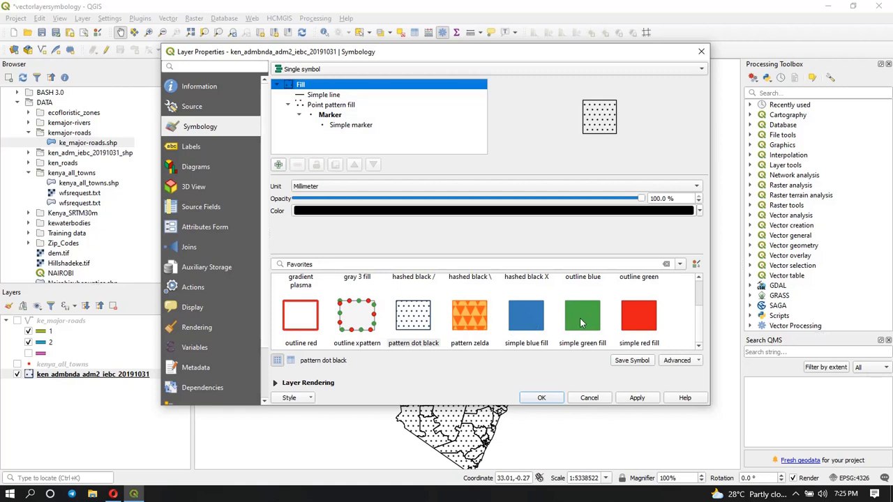
scroll(528, 322, up, 1)
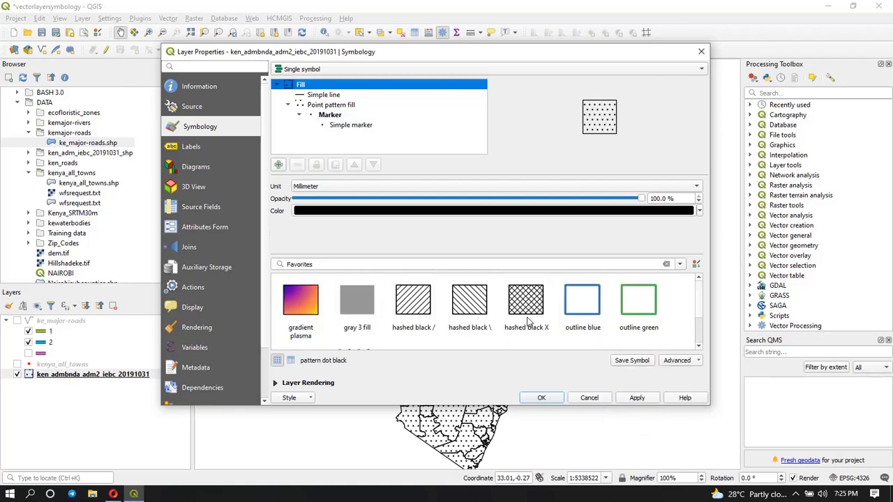
click(590, 307)
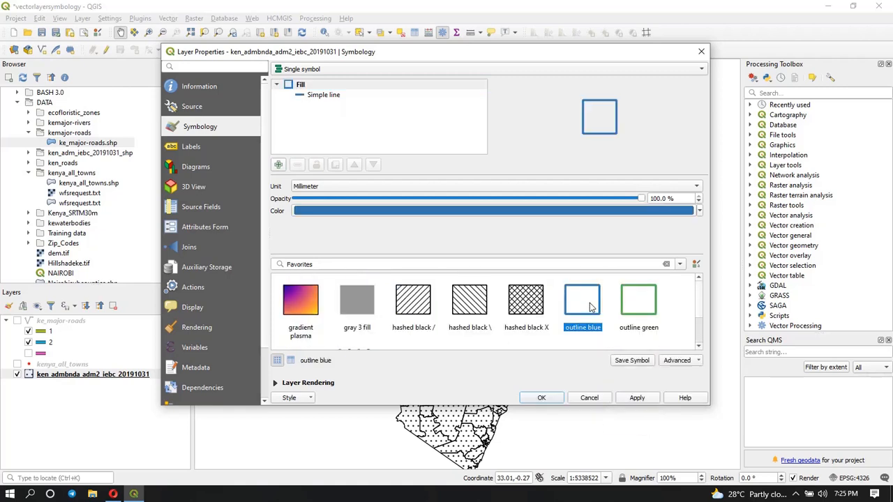
click(634, 307)
click(637, 399)
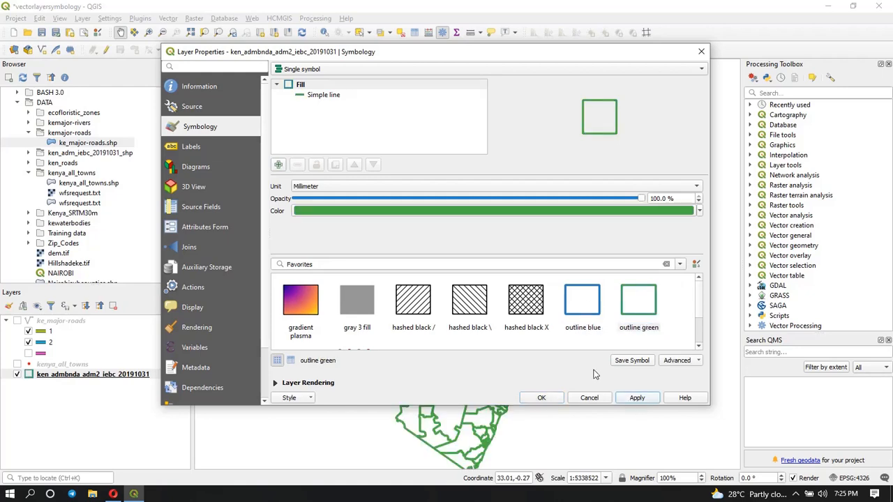
Step: Recolor the polygon symbol's simple line black, set its stroke width to 0.5 mm and apply the change
drag(410, 56, 392, 41)
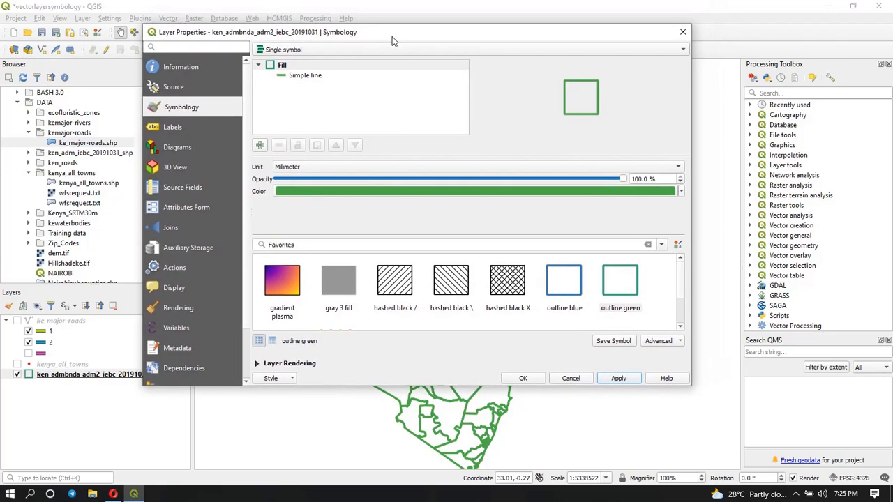
click(304, 76)
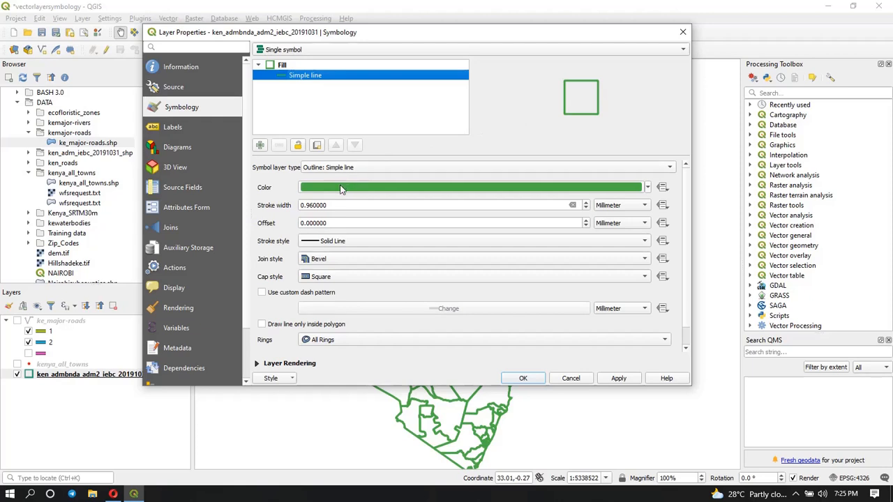
click(647, 188)
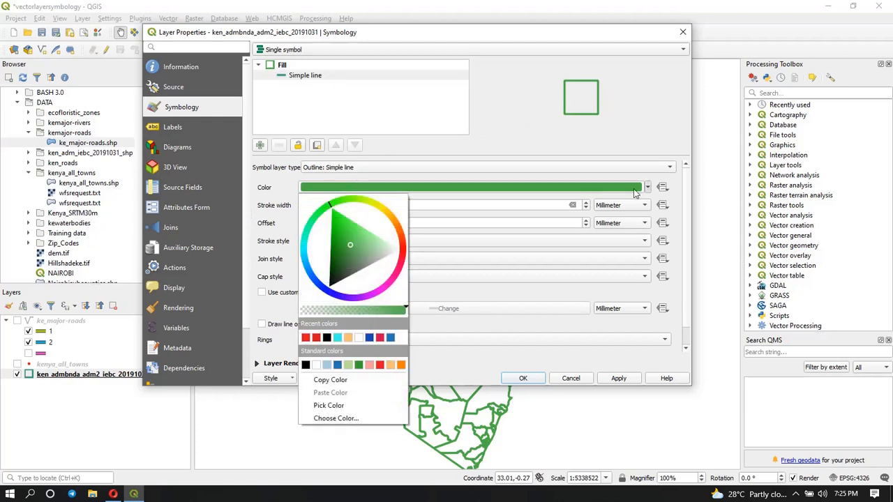
click(327, 338)
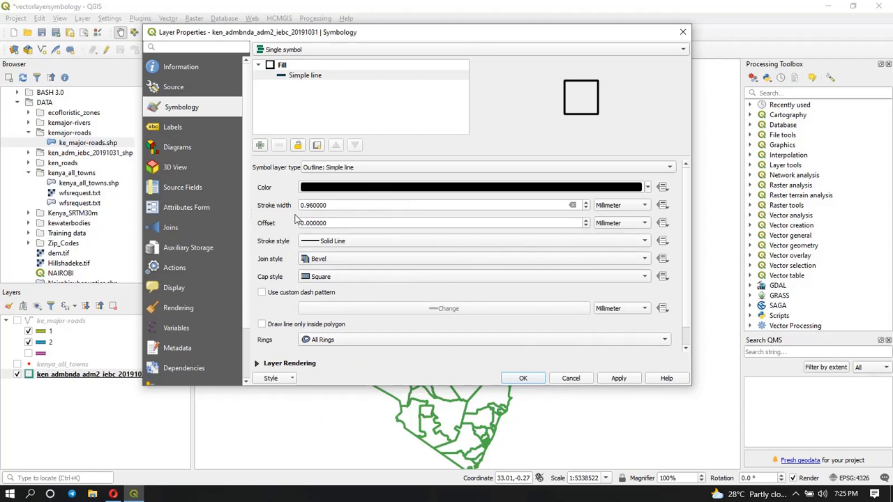
drag(343, 207, 298, 204)
text(0.)
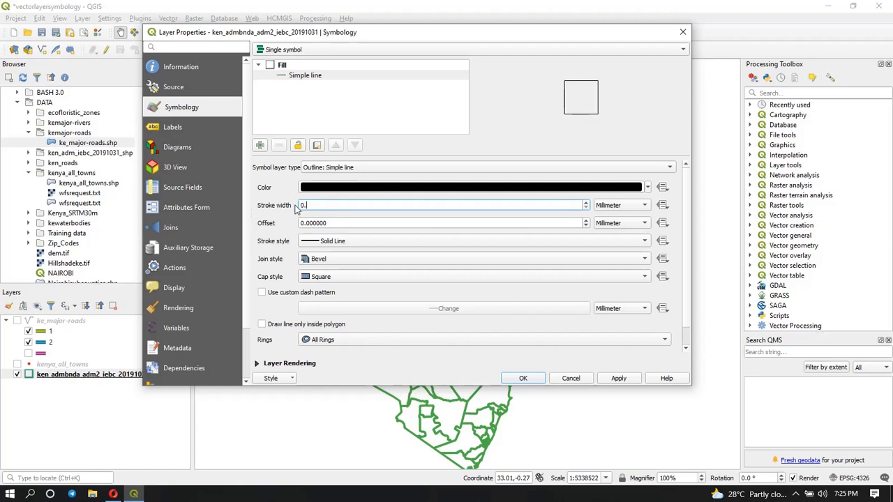
text(5)
key(Tab)
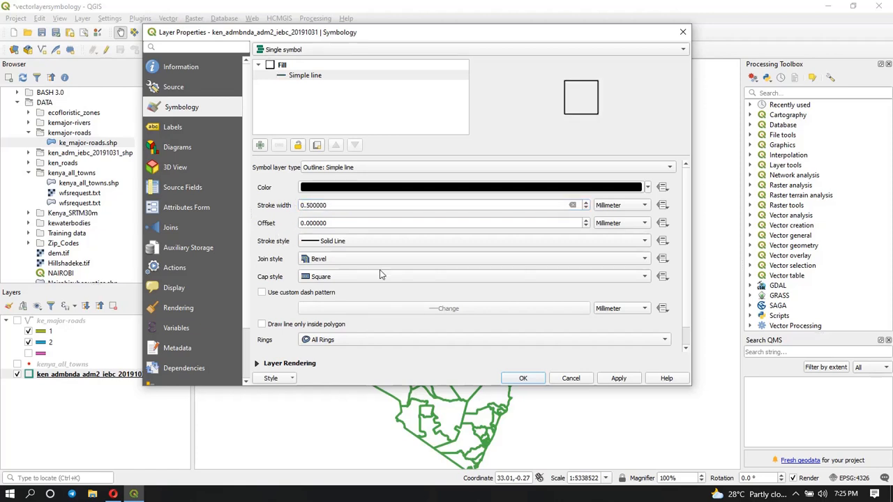
click(619, 378)
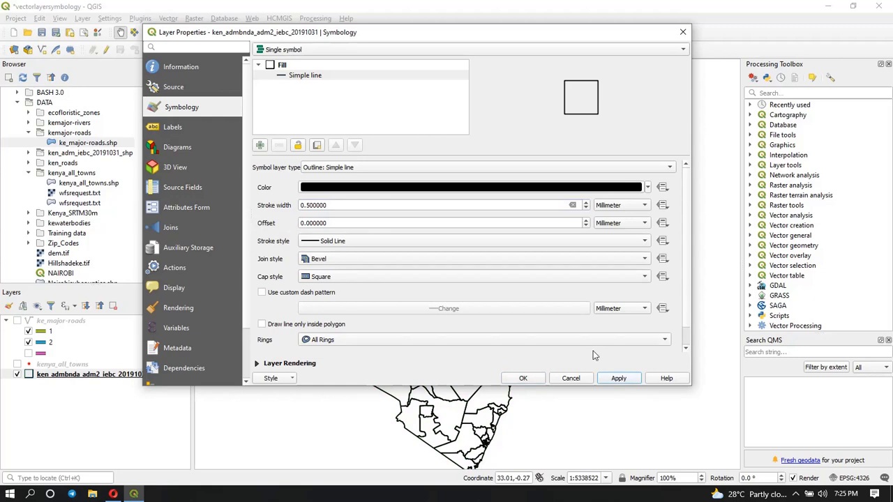
Step: Change the polygon outline's line color to dark gray #4a4a4a and apply it
drag(399, 28, 428, 51)
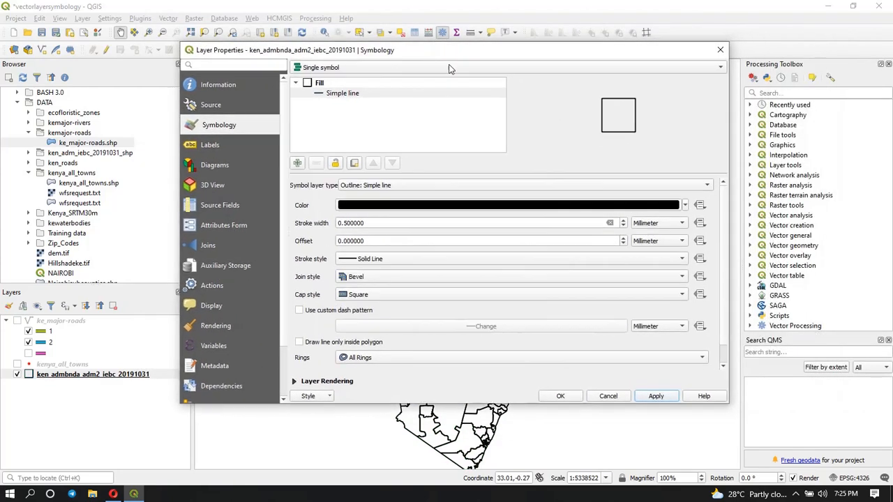
click(684, 206)
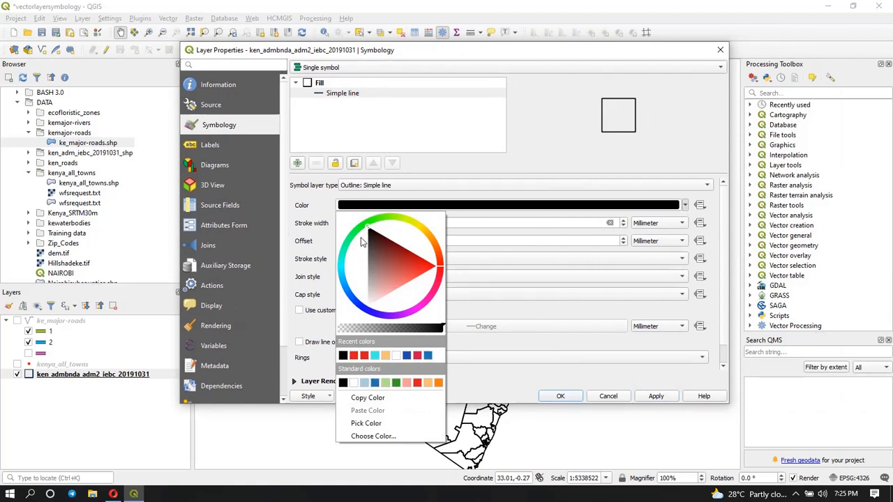
click(373, 436)
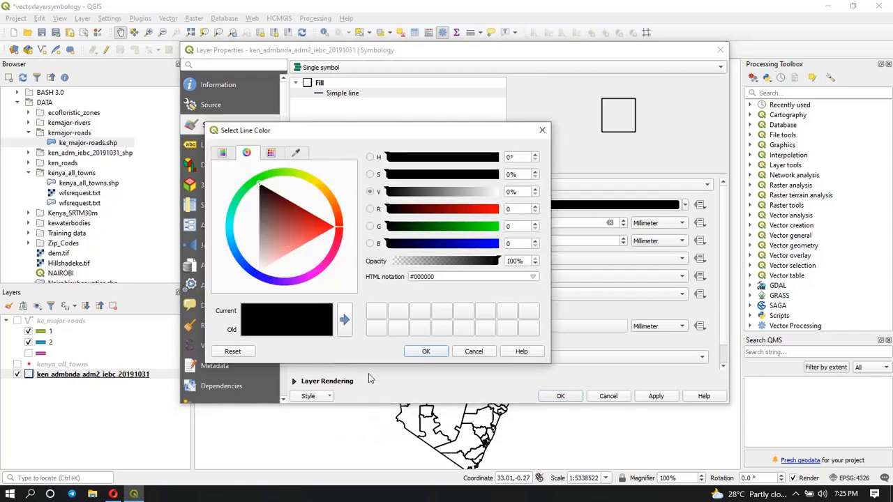
click(271, 153)
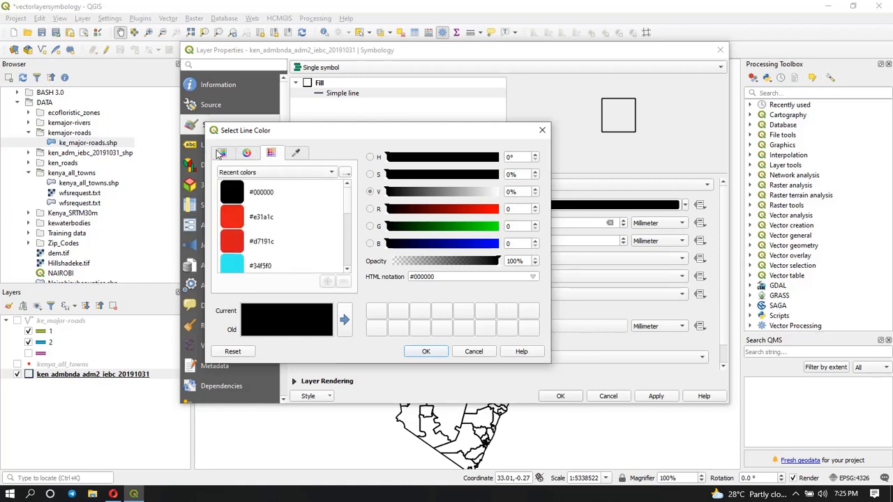
click(221, 154)
click(343, 282)
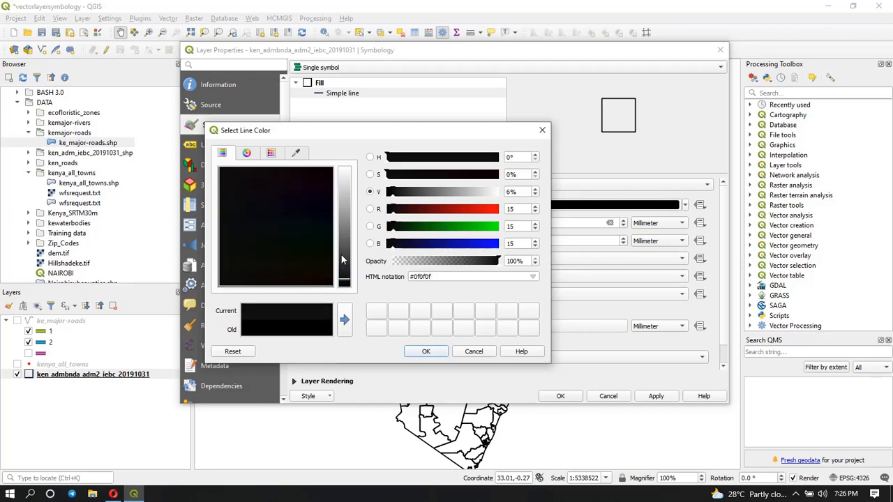
click(344, 256)
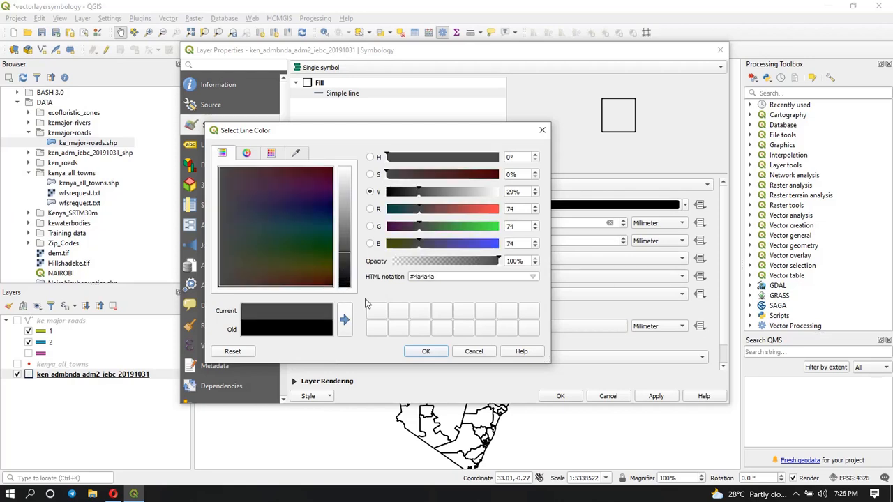
click(427, 351)
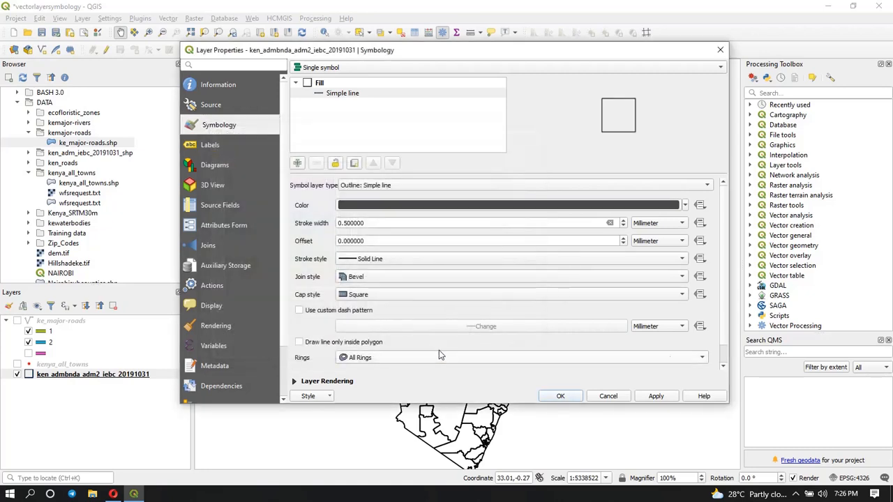
click(668, 397)
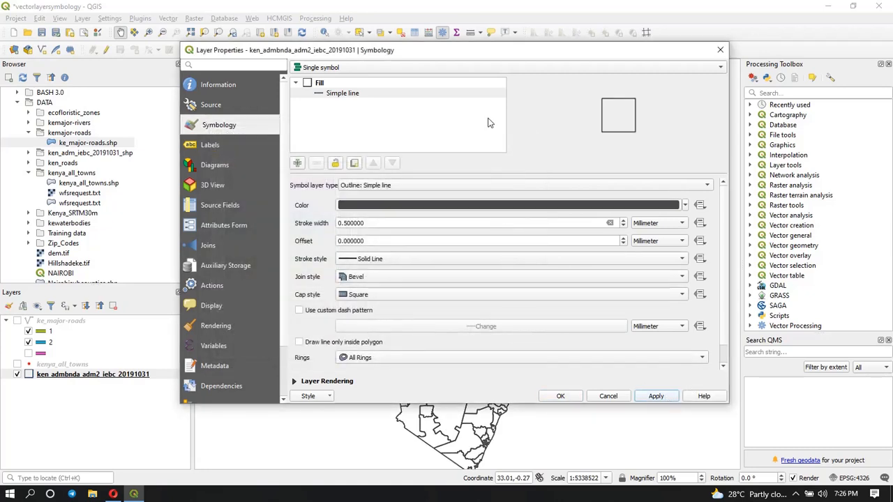
Step: Try Centroid fill, Gradient fill and Raster image fill as the polygon outline's symbol layer type
drag(443, 51, 457, 75)
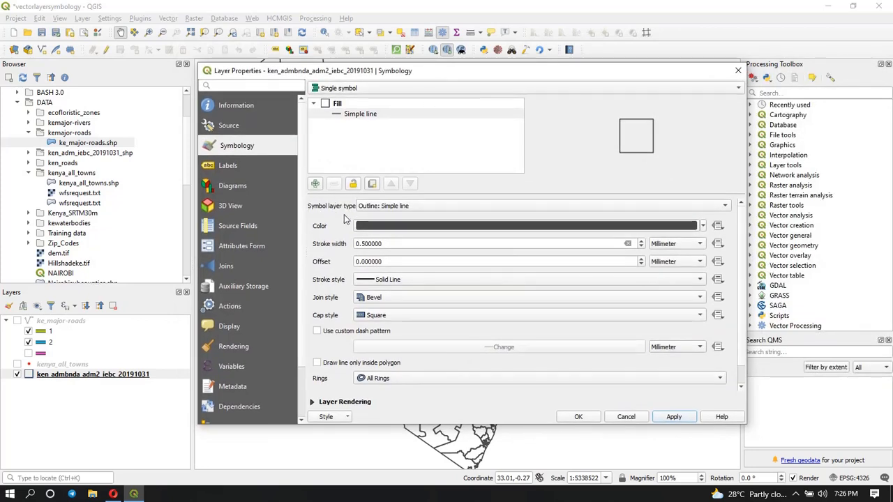
click(676, 207)
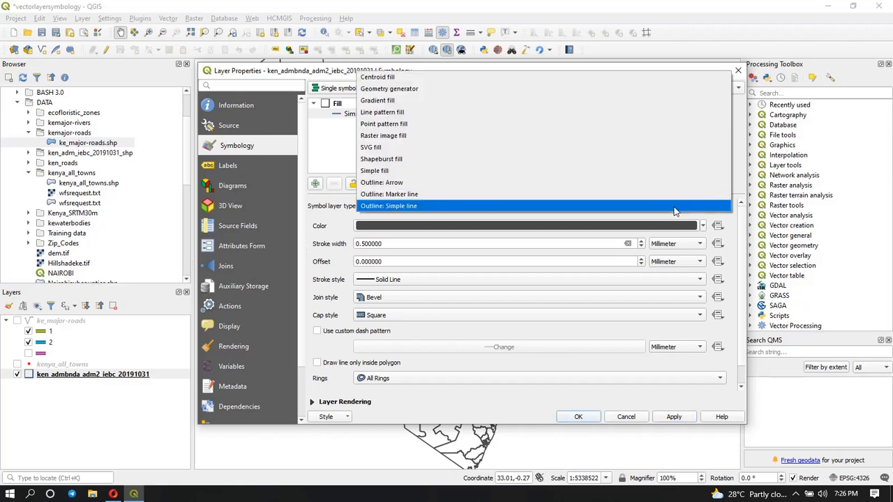
click(383, 78)
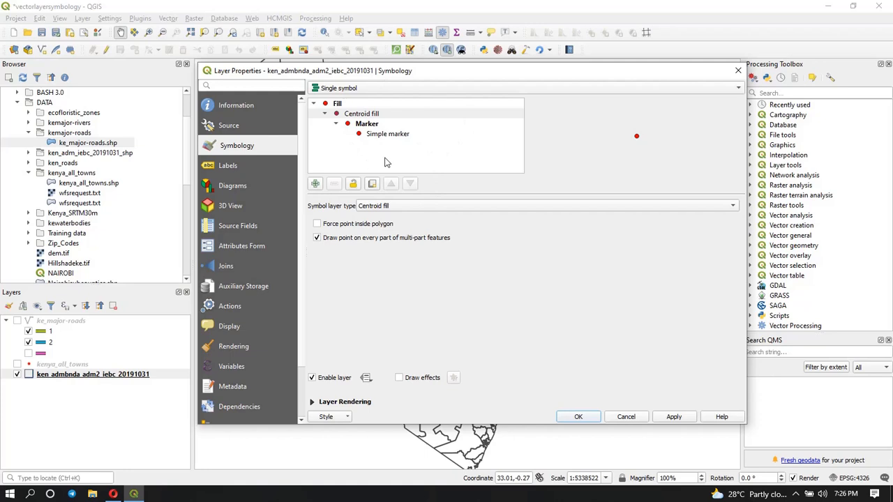
click(385, 206)
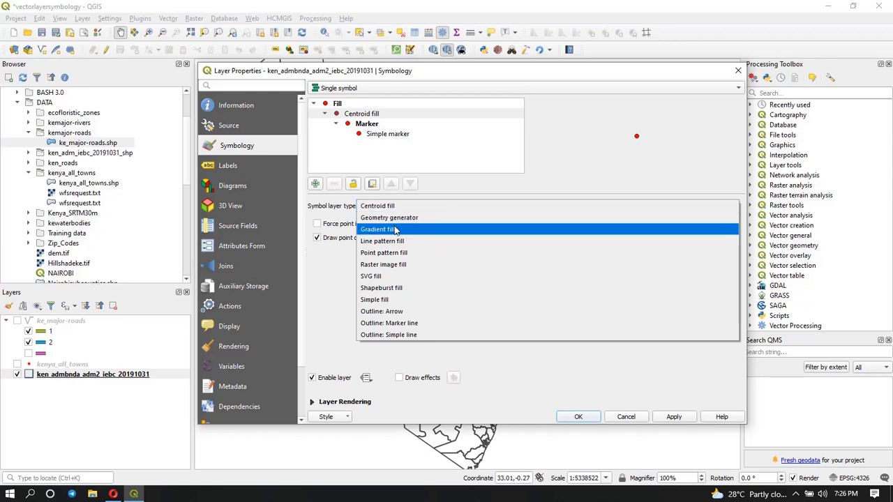
click(395, 230)
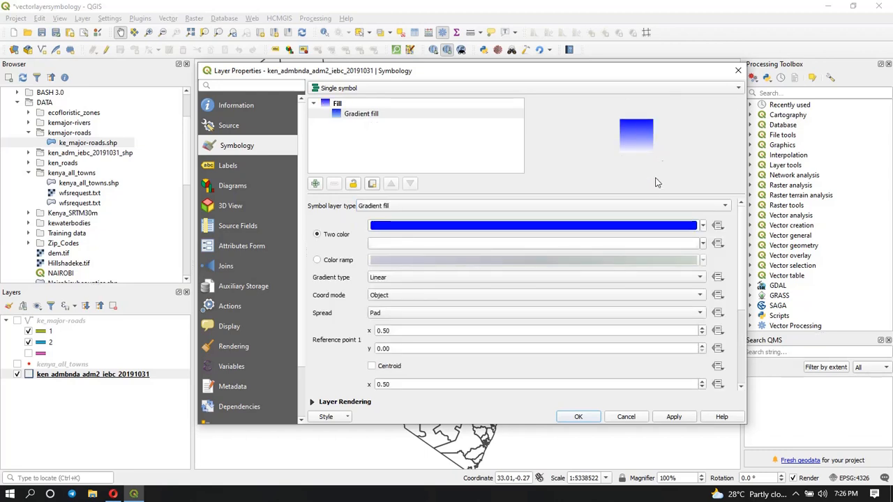
click(539, 205)
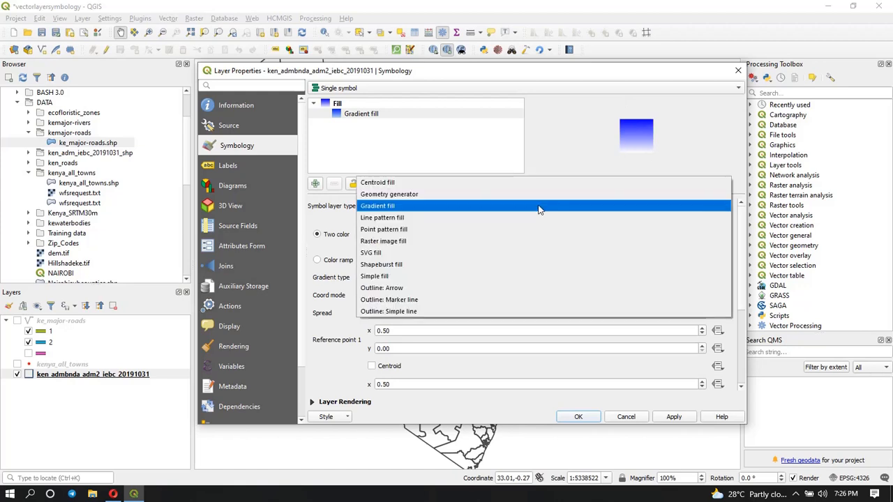
click(389, 241)
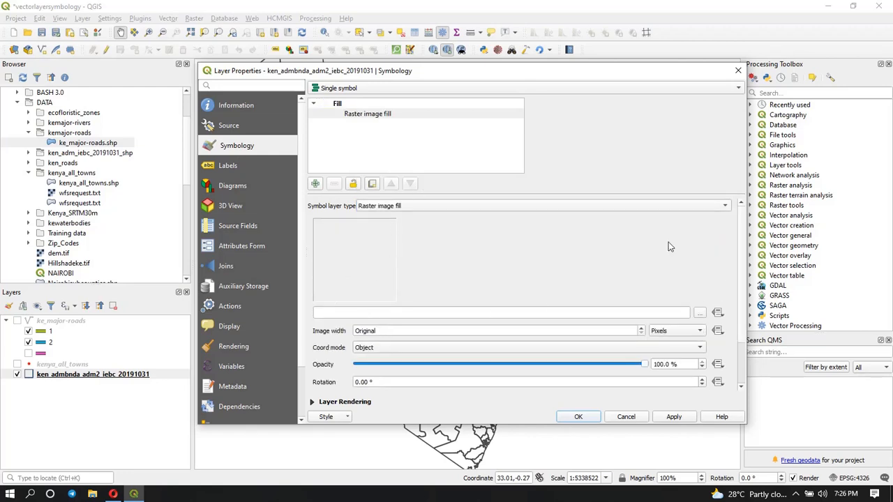
Step: Switch the symbol layer type to SVG fill, choose the black fork-and-knife SVG symbol and apply it
click(477, 204)
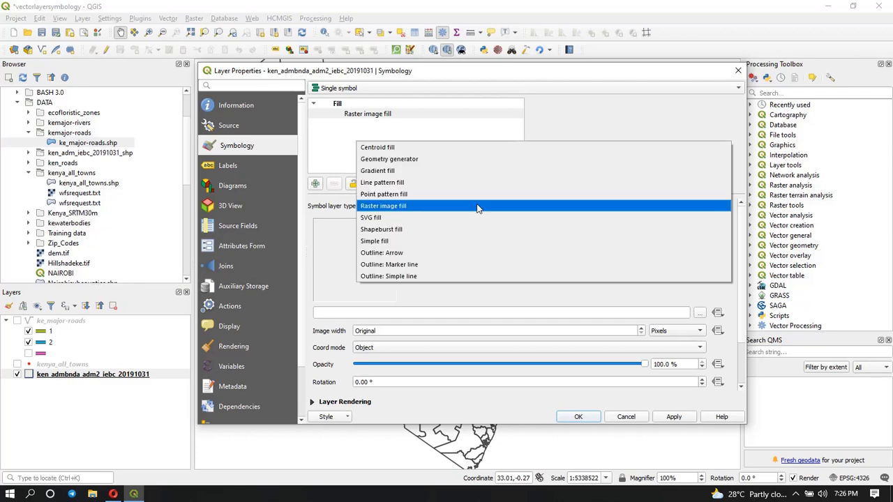
click(421, 218)
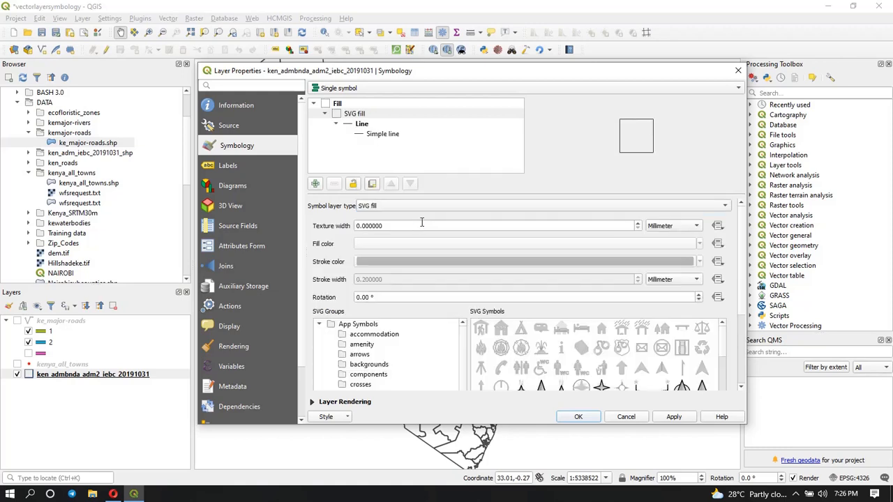
scroll(573, 369, down, 2)
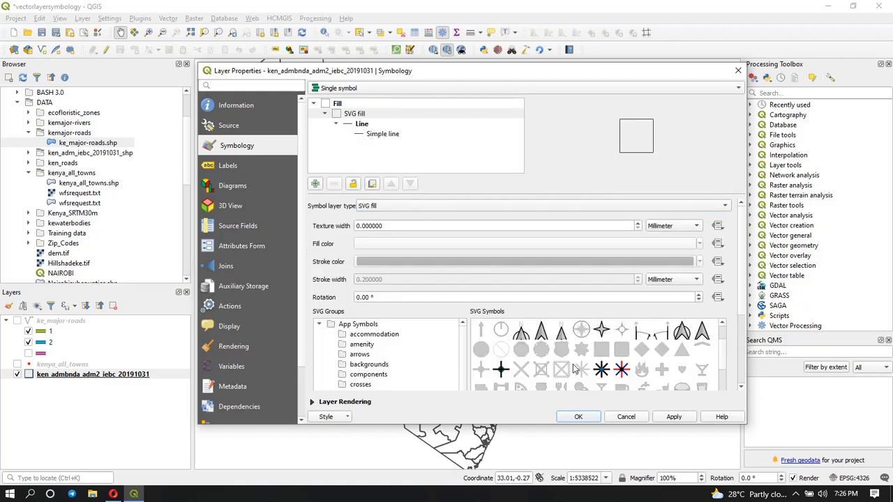
scroll(574, 369, down, 3)
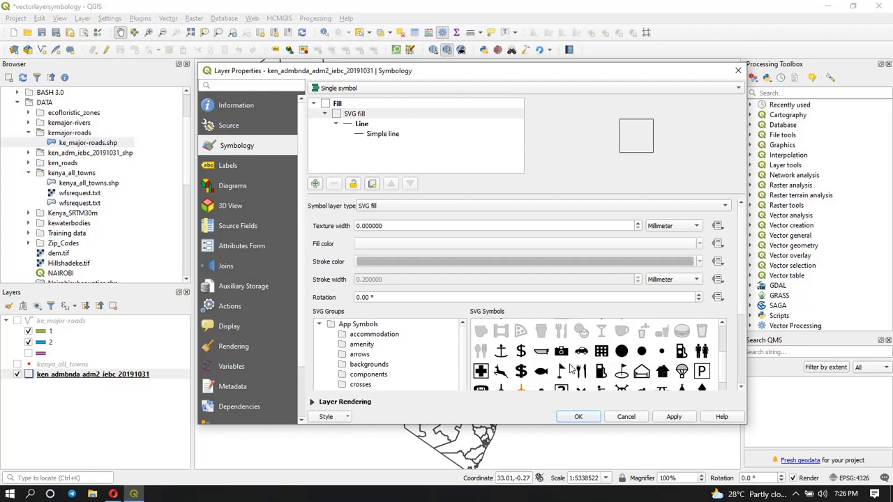
scroll(556, 371, down, 3)
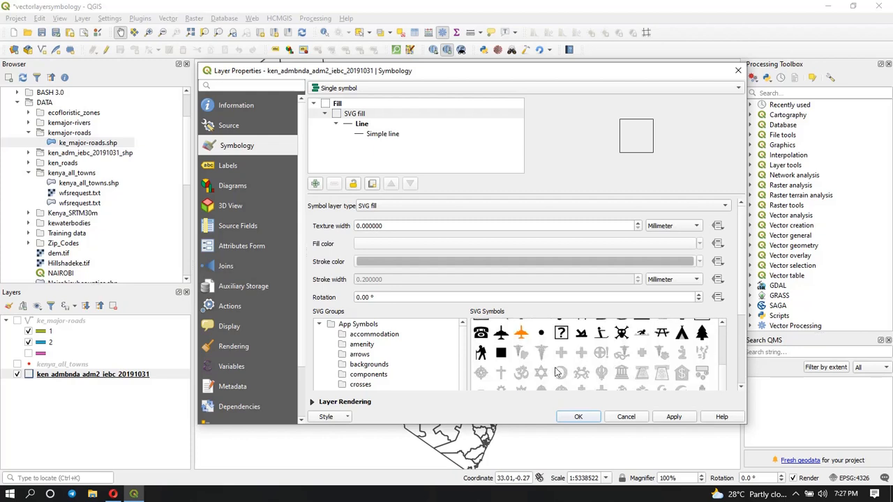
scroll(558, 373, up, 3)
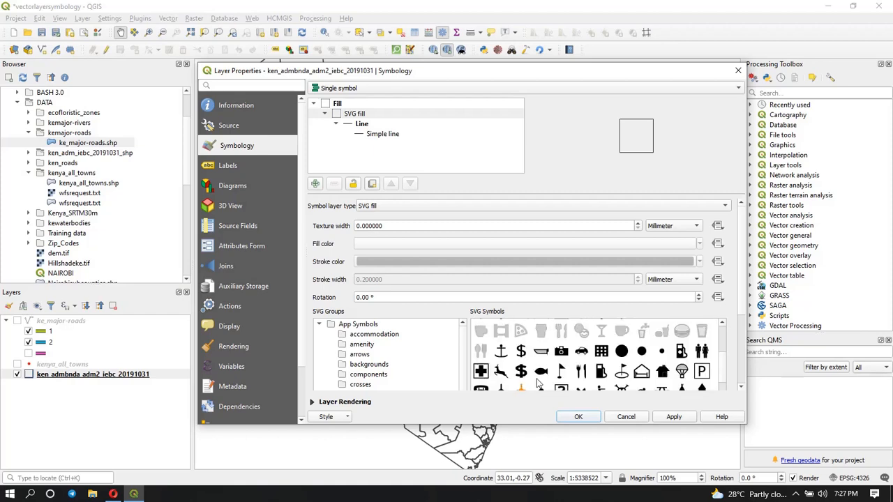
click(581, 375)
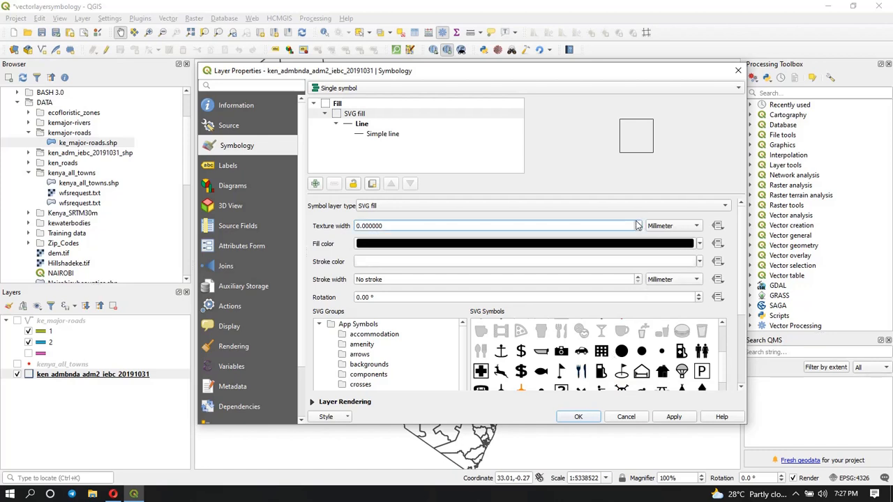
click(670, 417)
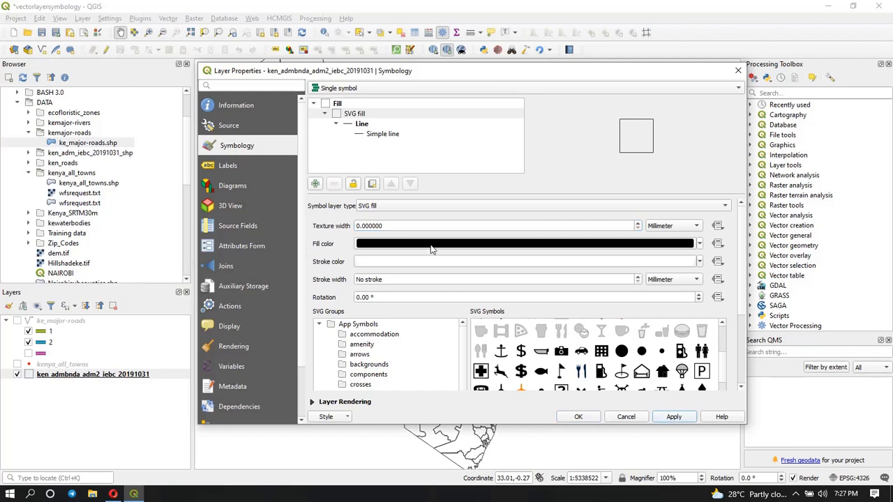
Step: Set the SVG fill's texture width to 1.8 mm and apply it to the administrative polygons
click(637, 223)
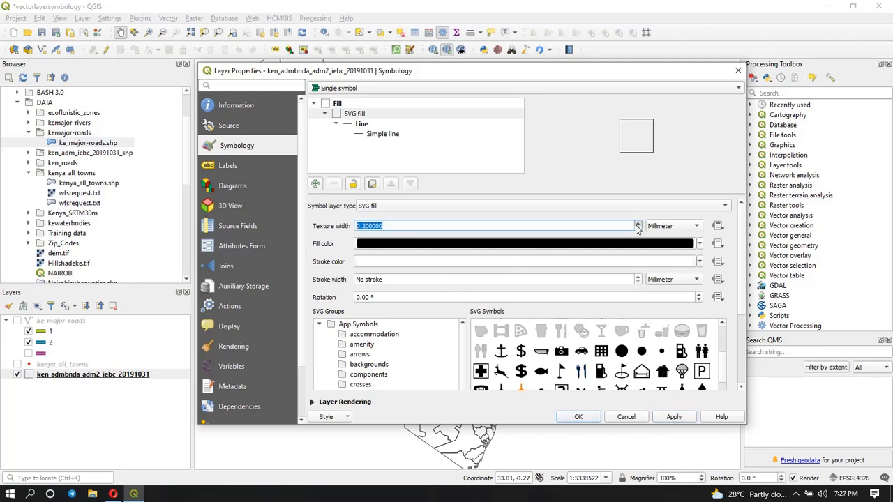
click(637, 224)
click(636, 224)
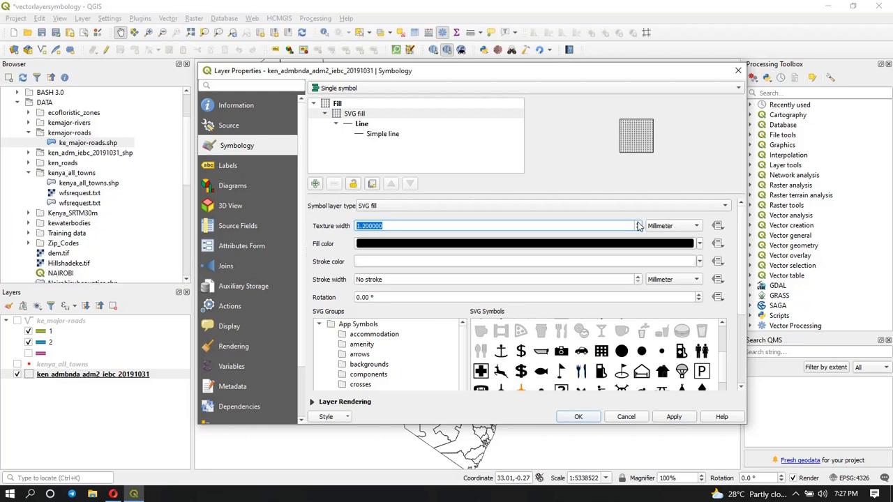
click(638, 223)
click(638, 224)
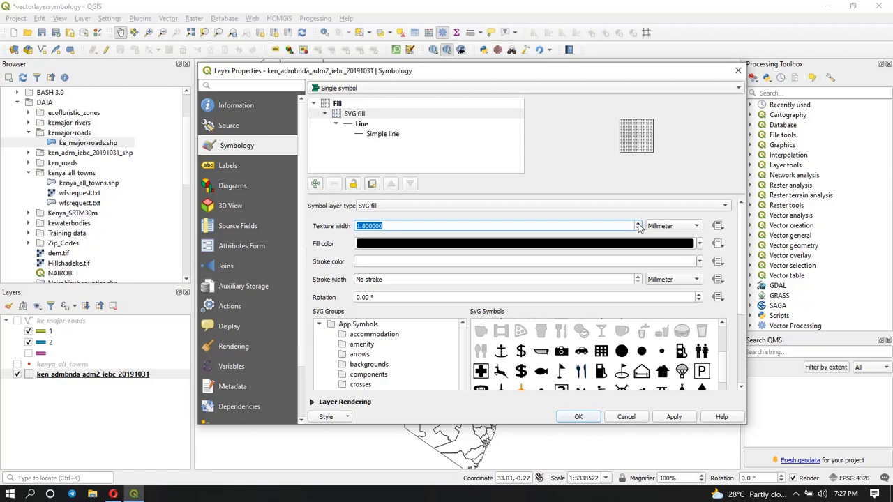
click(673, 418)
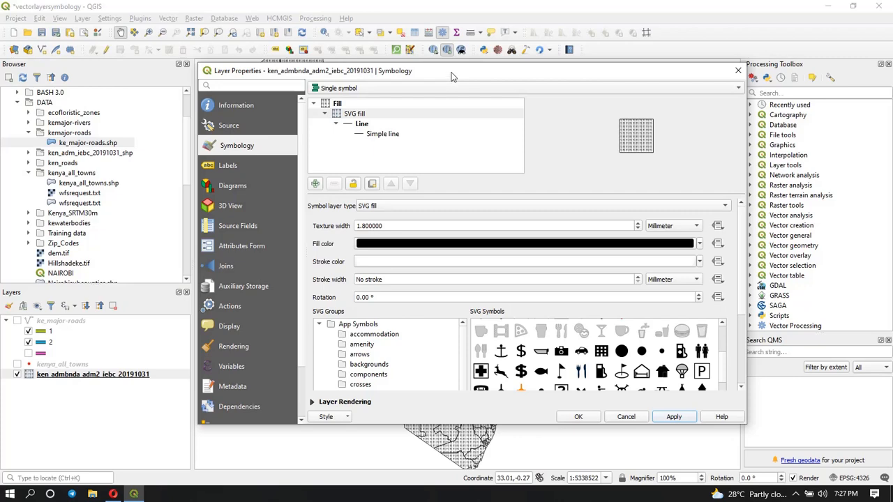
Step: Enlarge the SVG fill's texture width to 5 mm, apply it and examine the fork-and-knife pattern on the map
drag(451, 75, 476, 56)
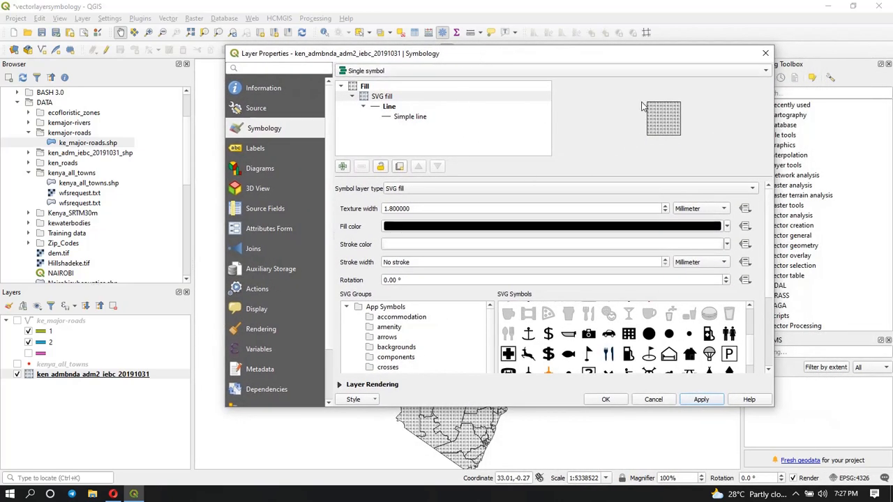
drag(411, 208, 362, 205)
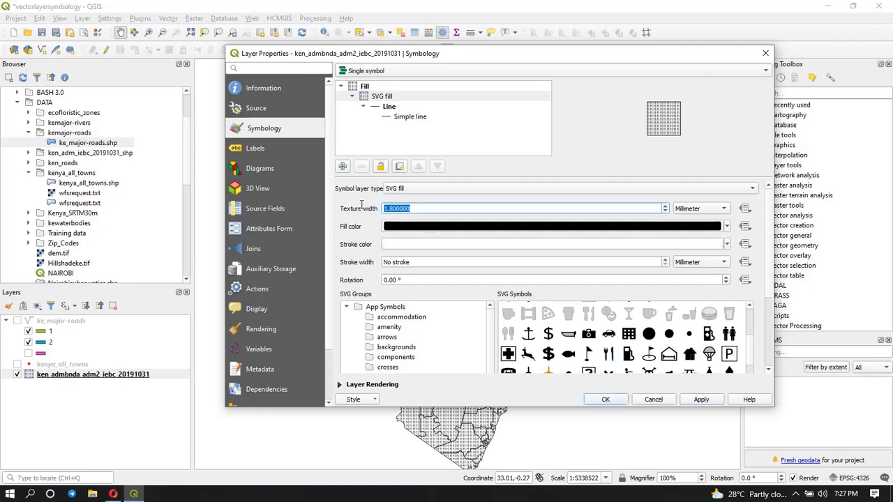
text(5)
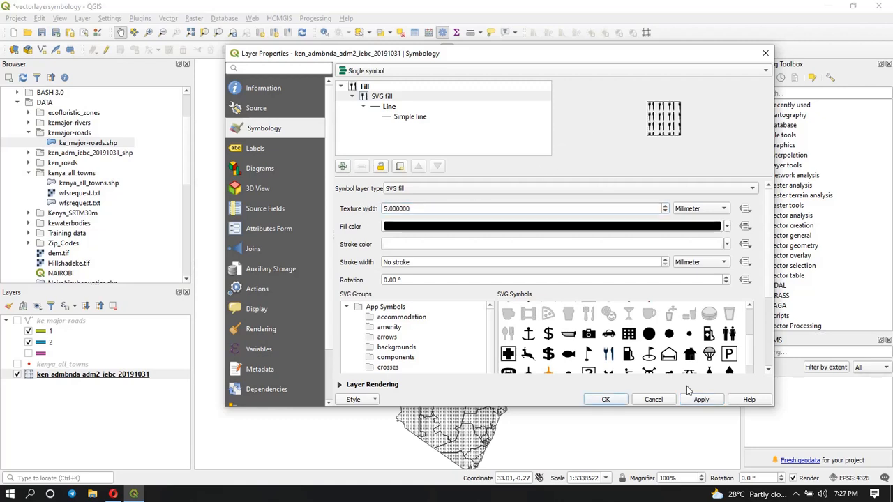
click(701, 399)
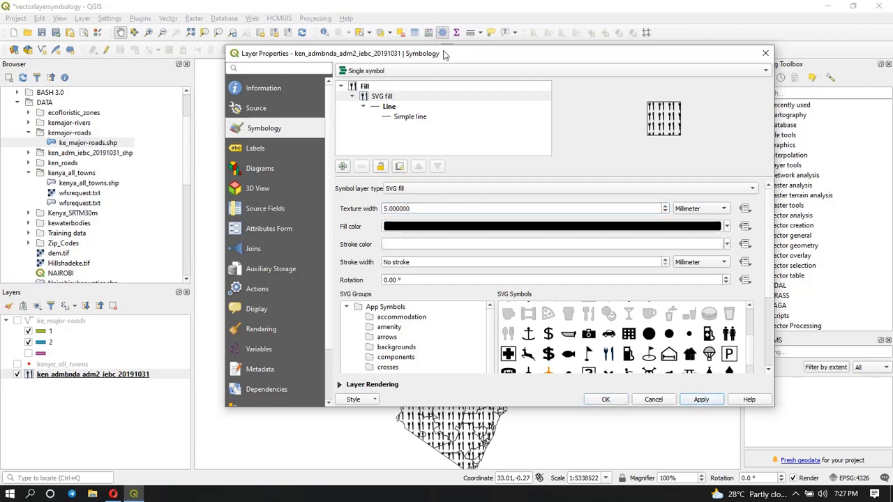
drag(445, 55, 718, 71)
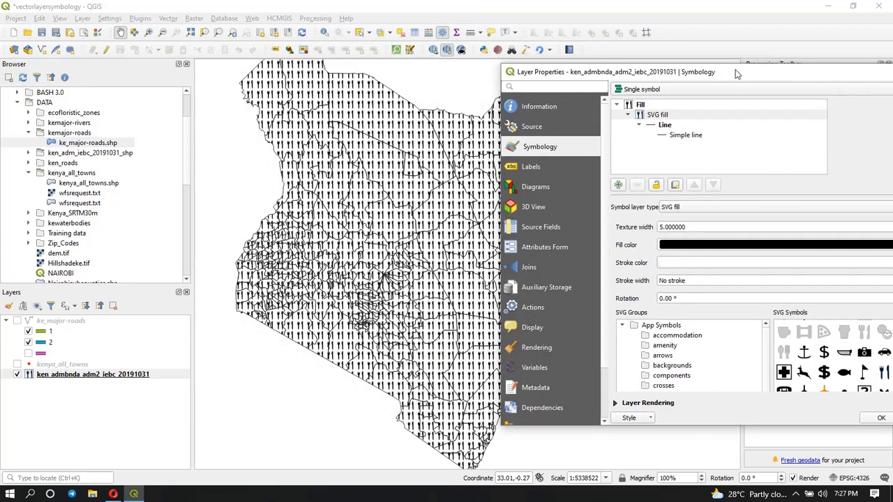
drag(737, 69, 391, 72)
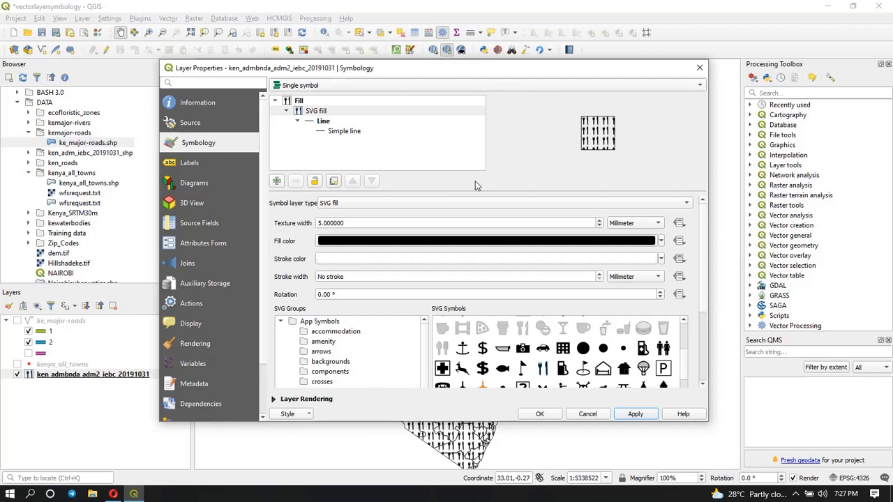
Step: Change the polygon symbol layer type to Simple fill and set its fill style to No Brush
click(313, 113)
click(394, 204)
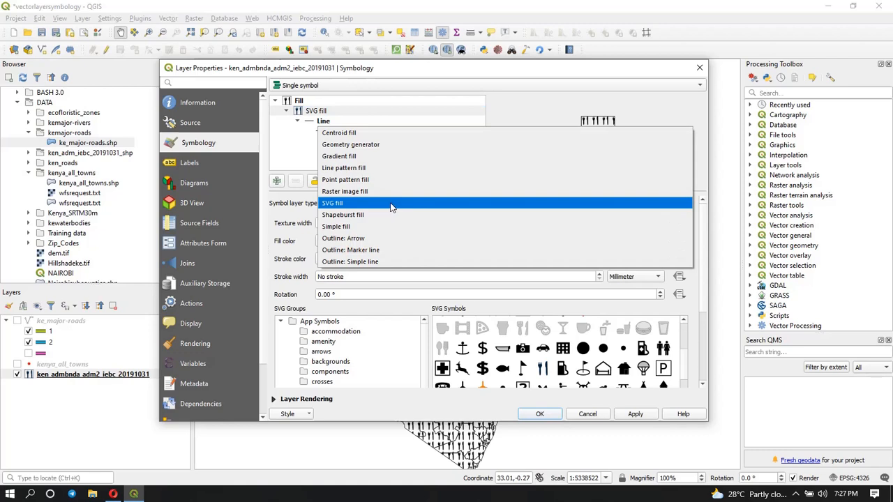
click(354, 226)
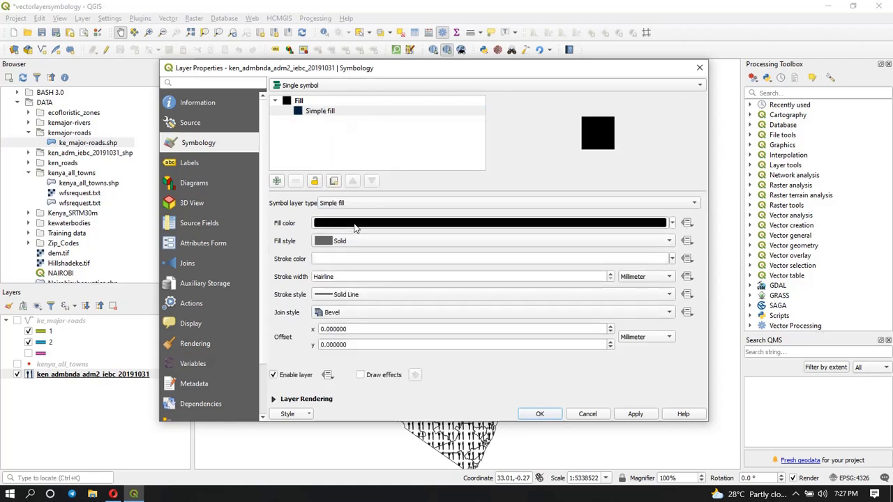
click(313, 113)
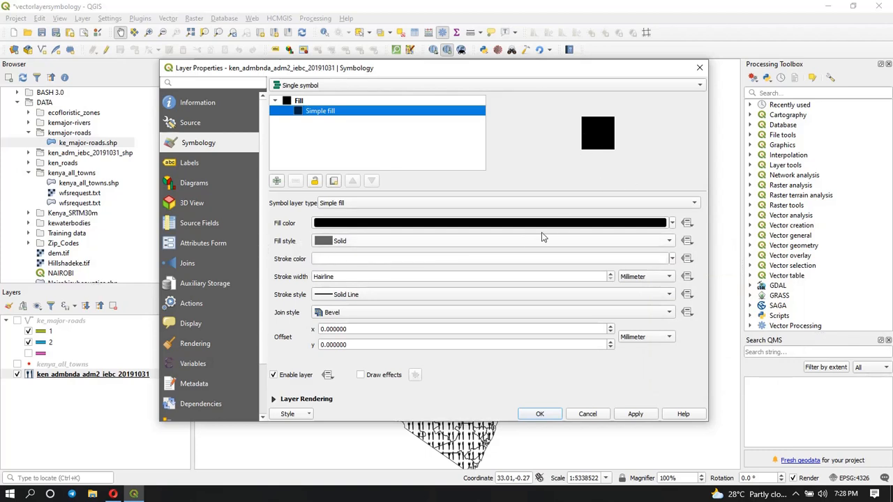
click(606, 242)
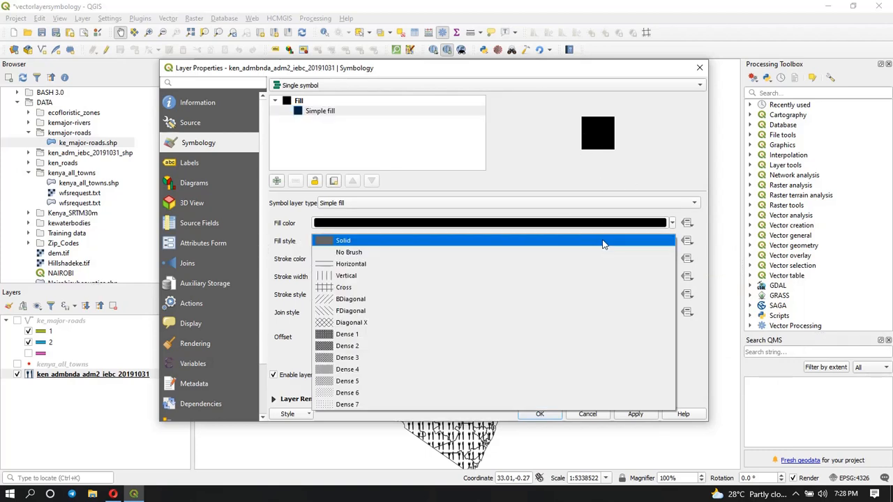
click(401, 258)
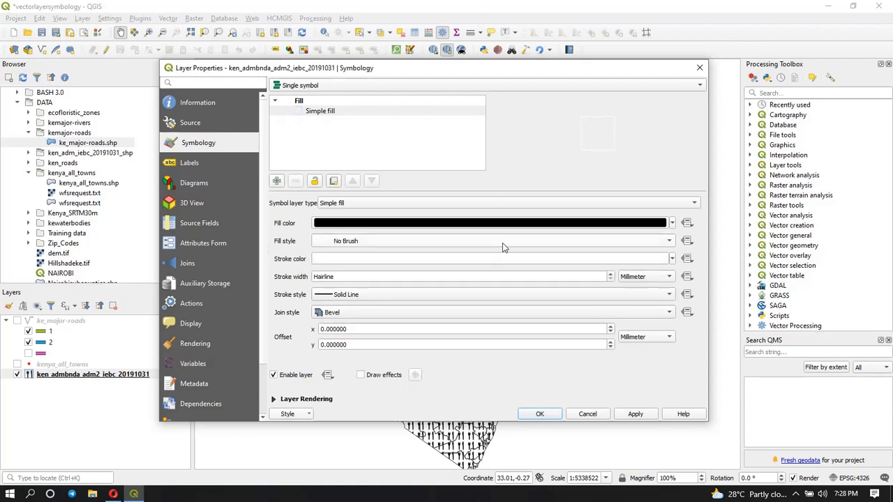
Step: Give the simple fill a black stroke with the Dot Line stroke style and apply it to the polygons
click(672, 258)
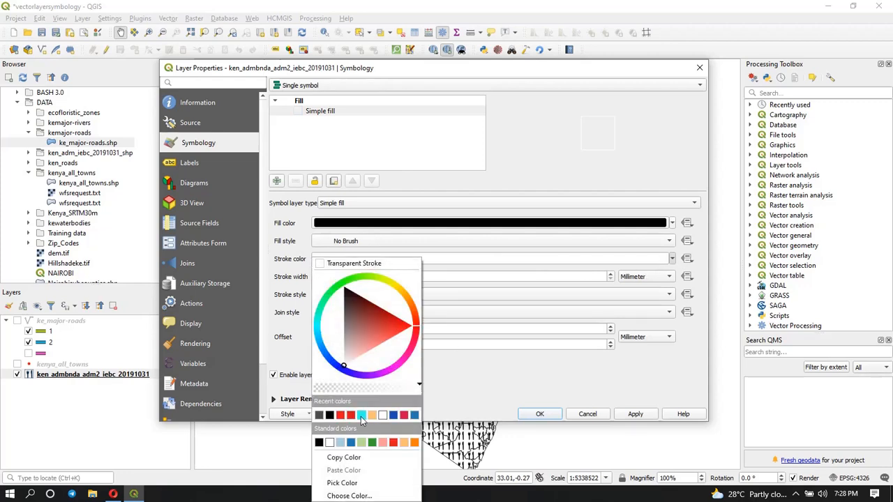
click(320, 443)
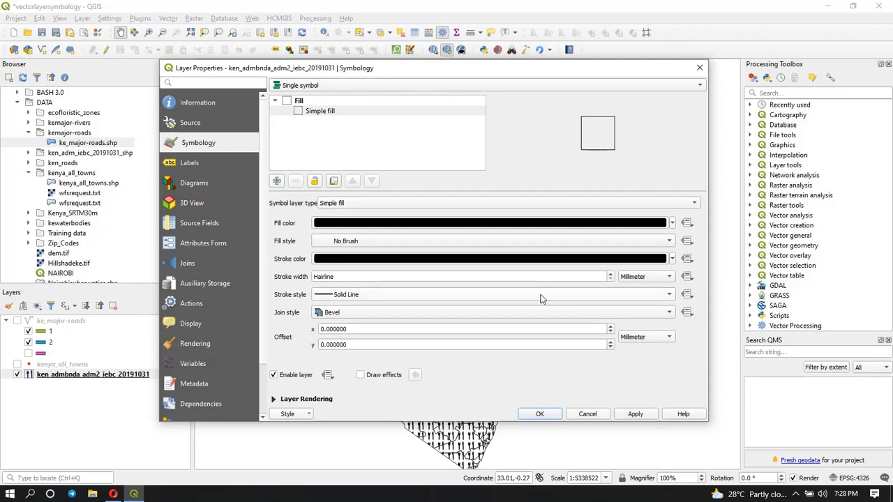
click(460, 302)
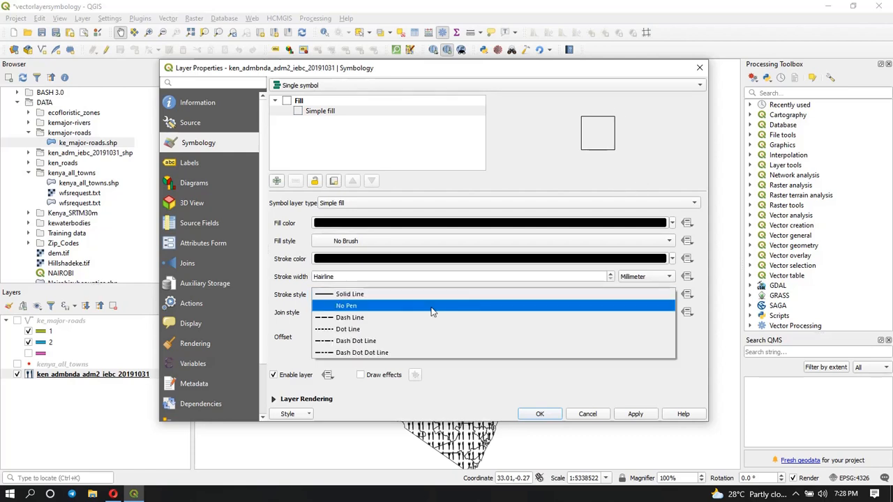
click(383, 328)
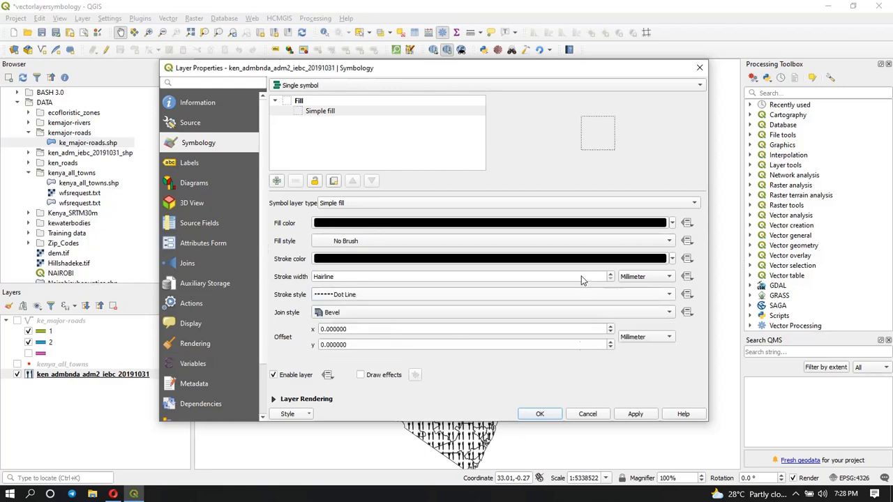
click(640, 414)
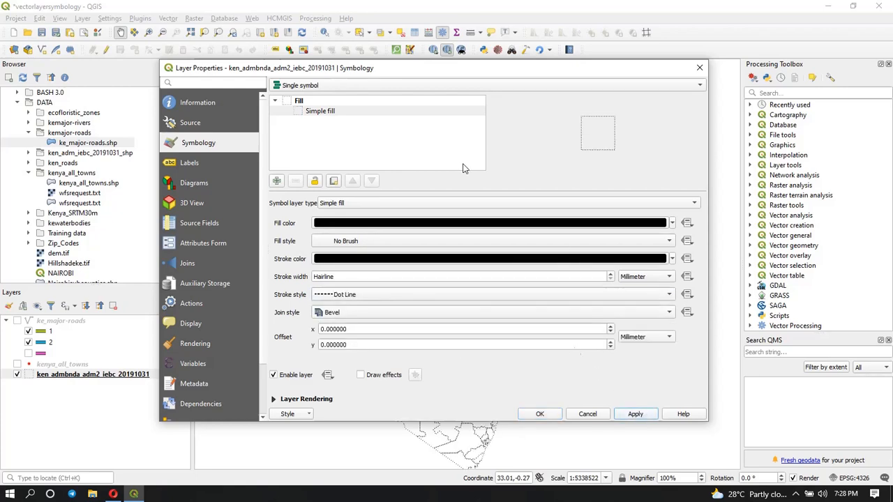
drag(401, 79, 468, 48)
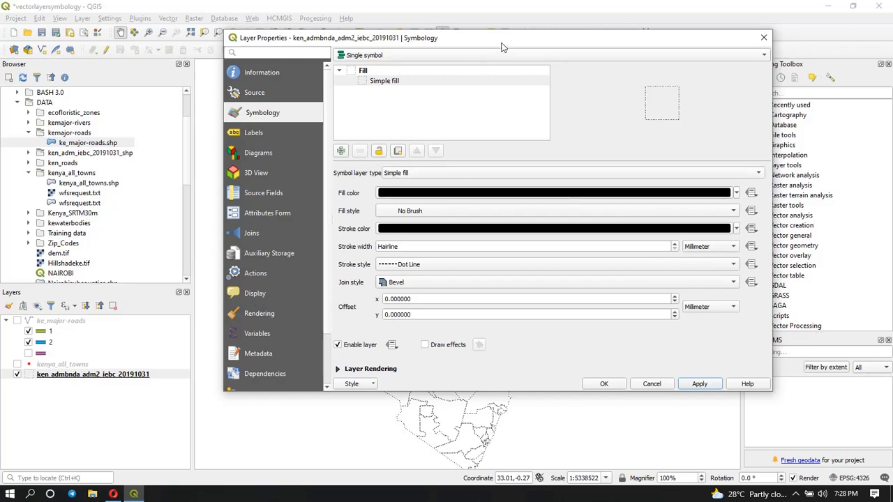
drag(502, 41, 454, 48)
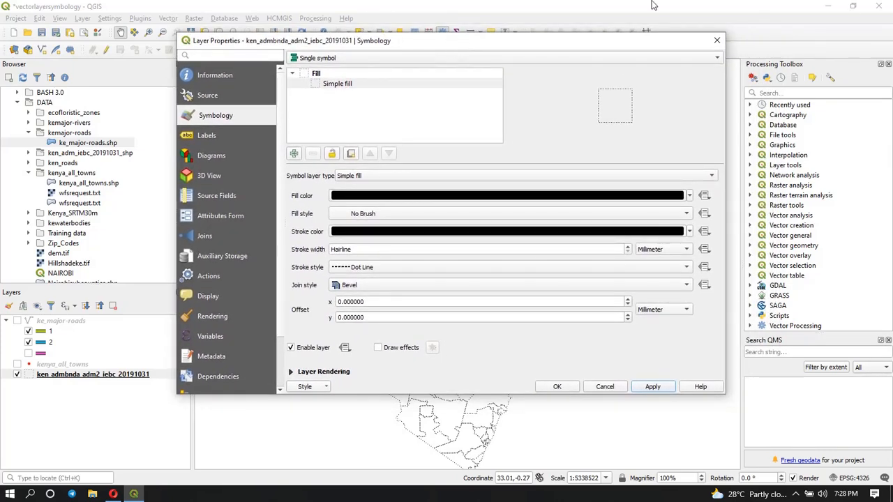
Step: Add a second simple fill layer to the polygon symbol, compare it with the dotted outline layer and select the new one
click(294, 154)
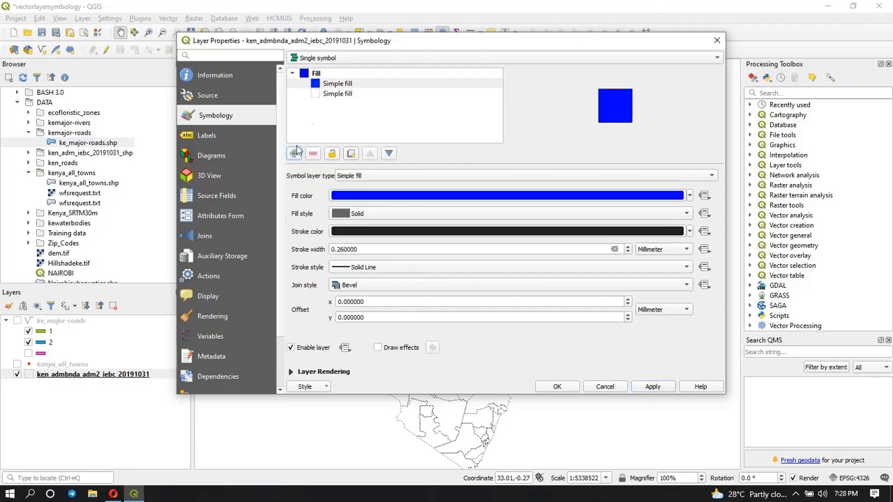
click(340, 85)
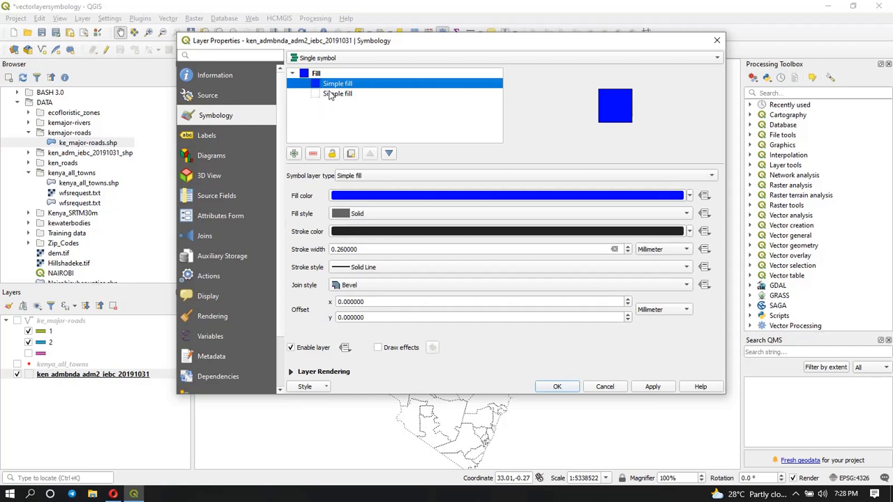
click(331, 94)
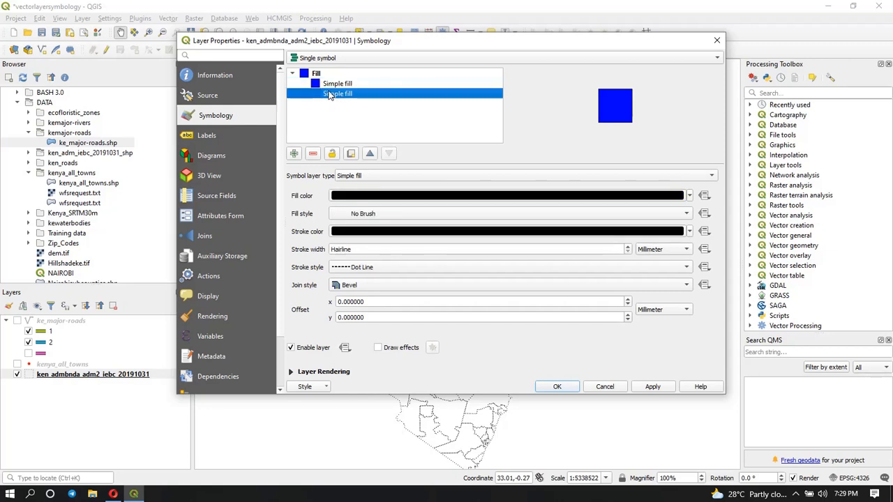
click(336, 83)
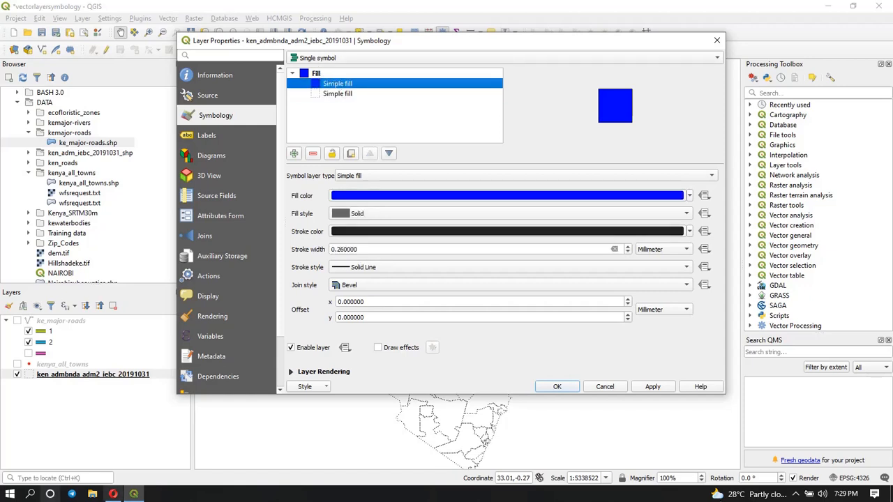
Step: Try Gradient fill on the new symbol layer, switch it to Point pattern fill and apply the change
click(692, 176)
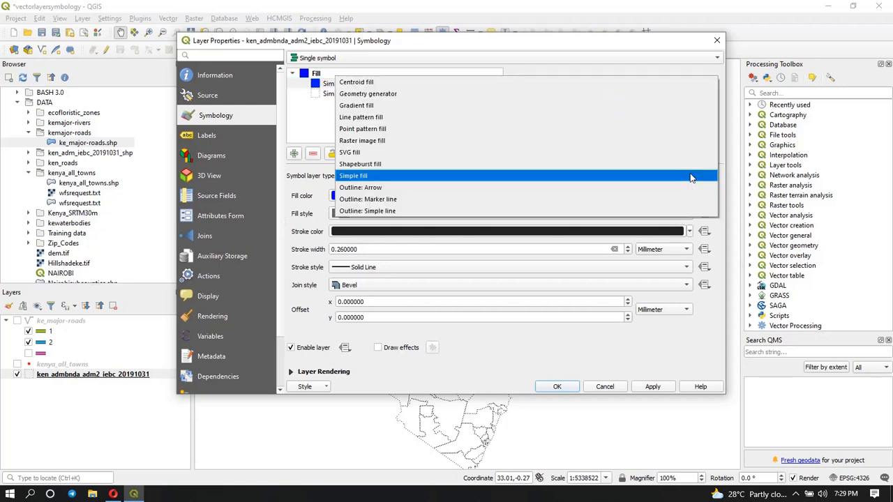
click(349, 105)
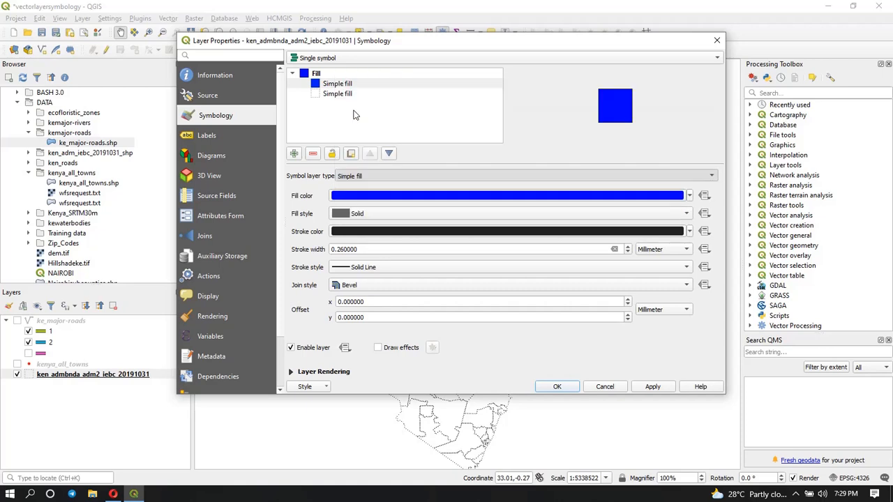
click(643, 178)
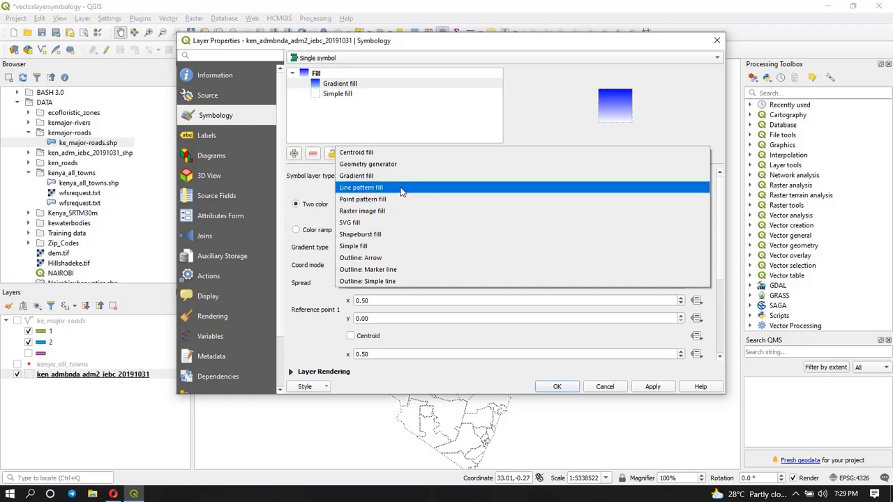
click(383, 200)
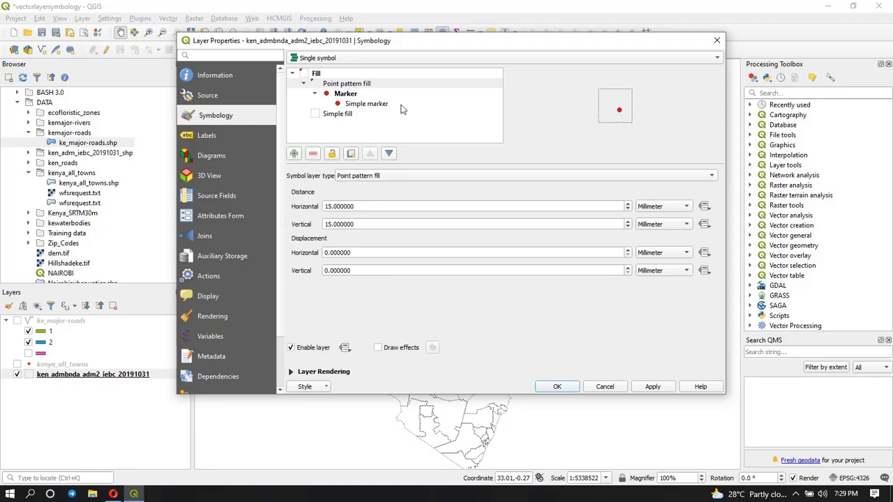
click(664, 388)
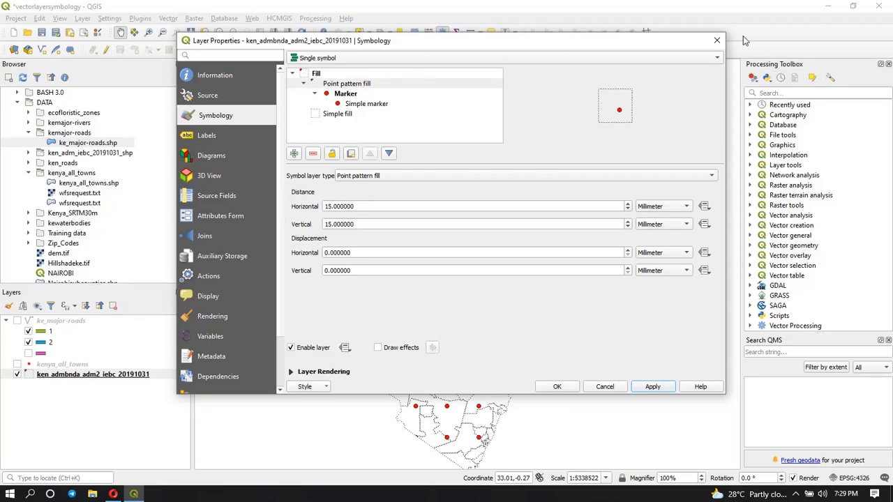
Step: Close the layer properties and examine the point pattern over the dotted boundaries at several map scales
click(717, 40)
scroll(363, 204, up, 3)
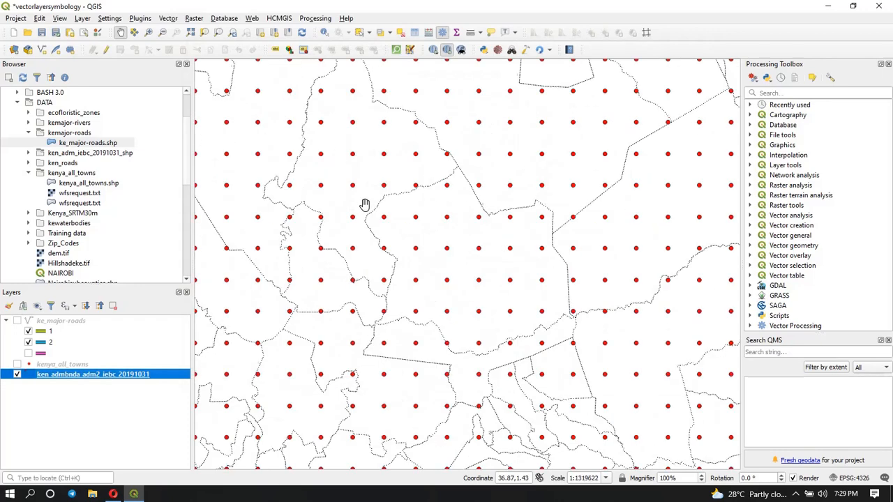
drag(389, 318, 440, 443)
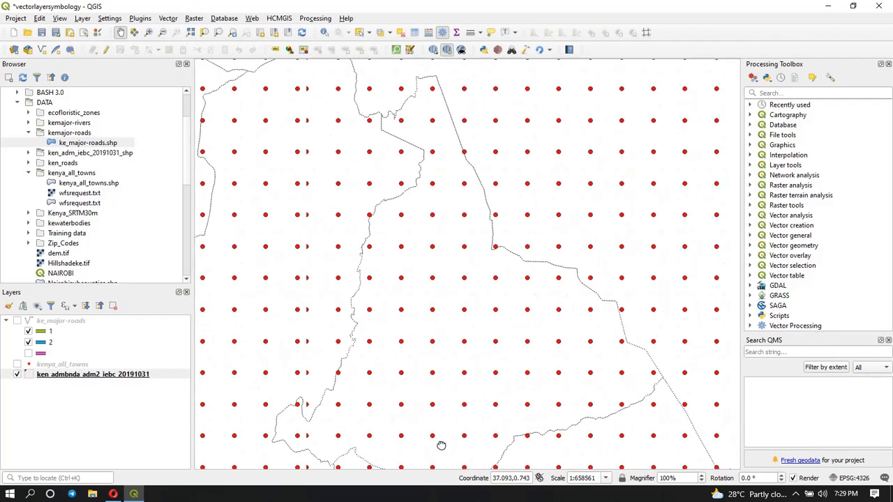
drag(300, 282, 443, 307)
scroll(343, 230, down, 2)
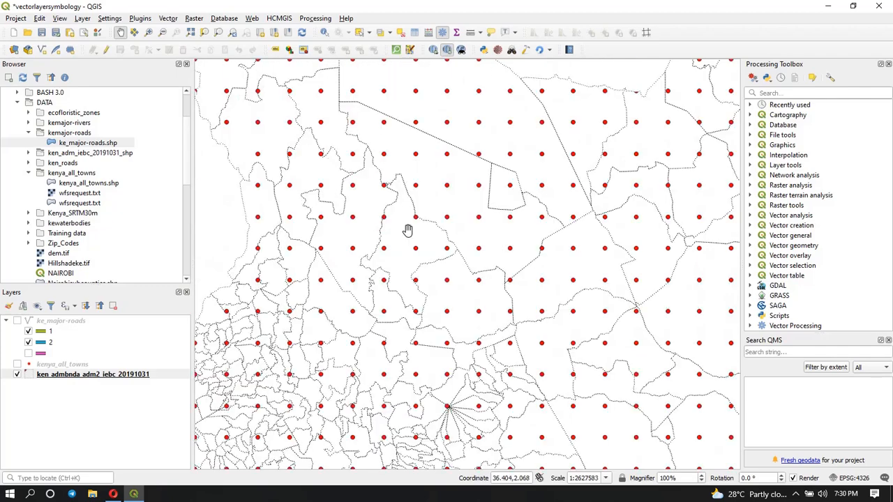
scroll(410, 236, down, 1)
scroll(397, 224, down, 1)
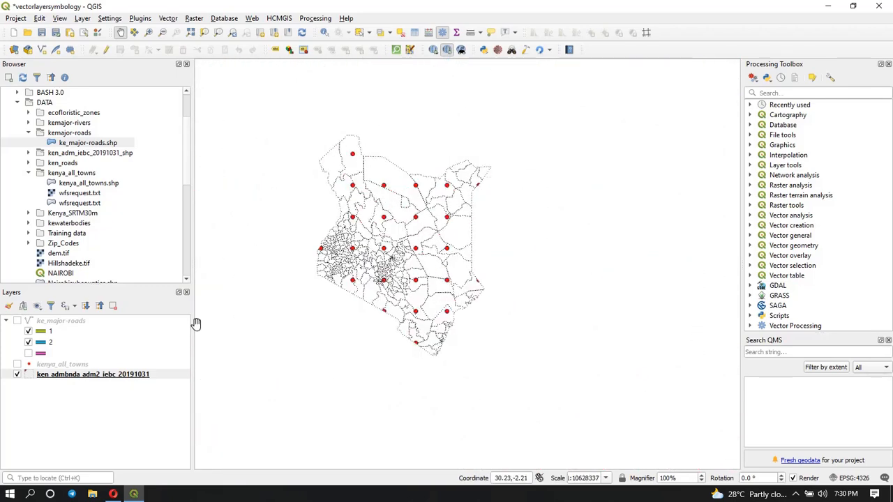
Step: Enable symbol levels for the administrative polygons' symbol, keeping the default drawing order, and apply the change
click(56, 376)
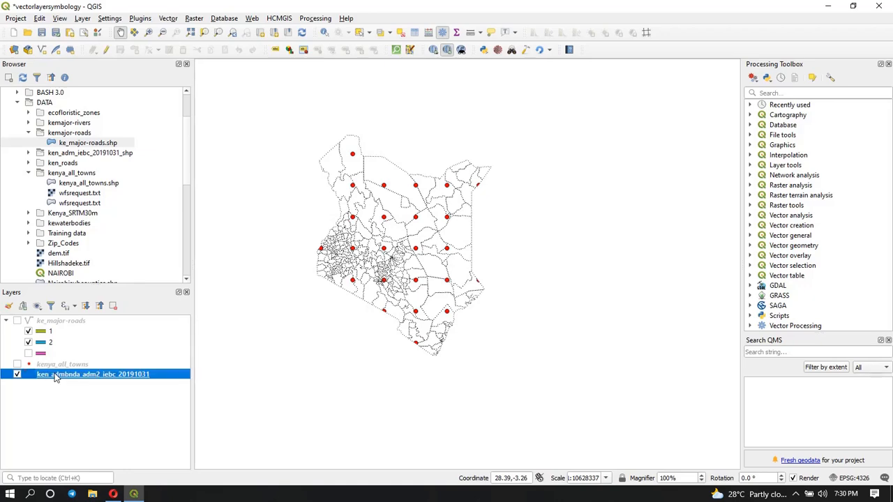
double_click(56, 376)
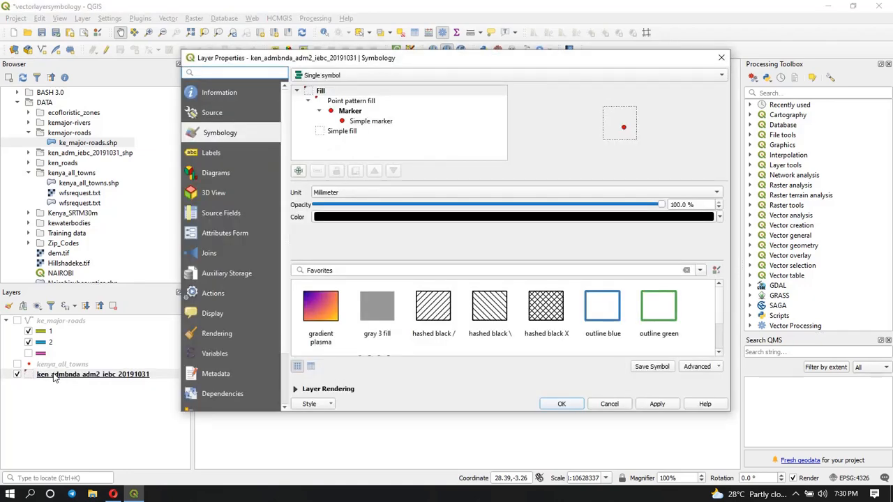
drag(455, 61, 425, 38)
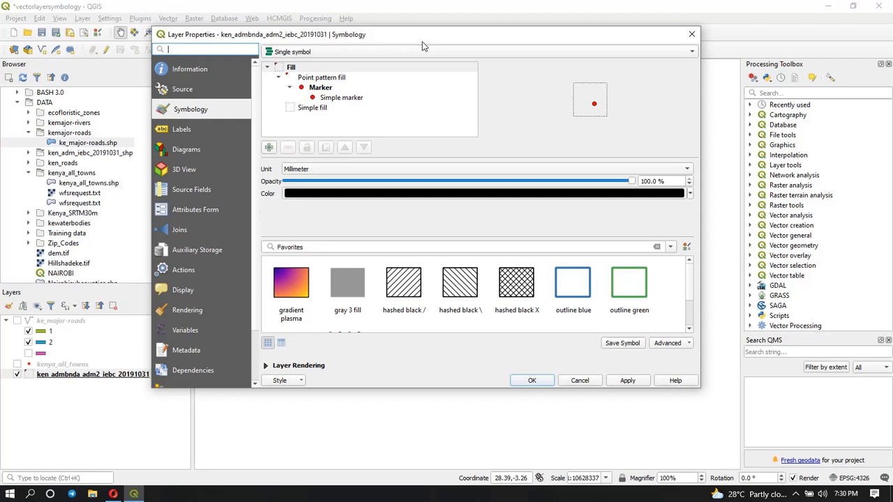
click(666, 343)
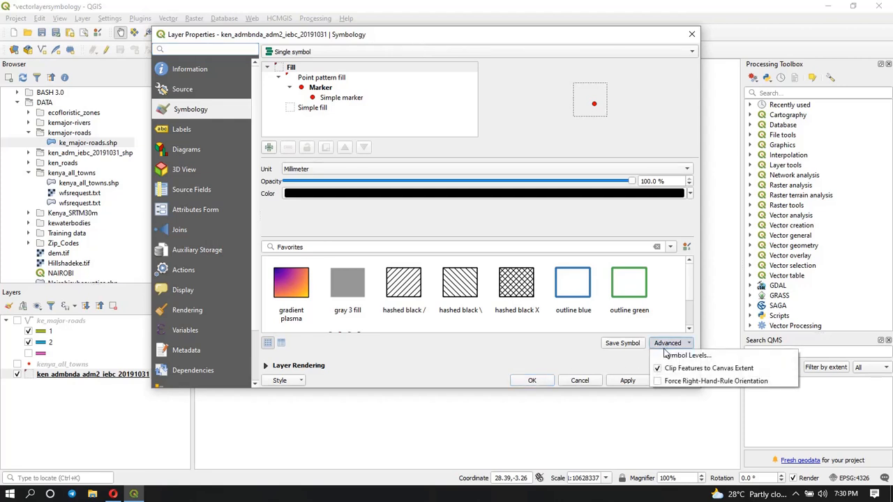
click(687, 356)
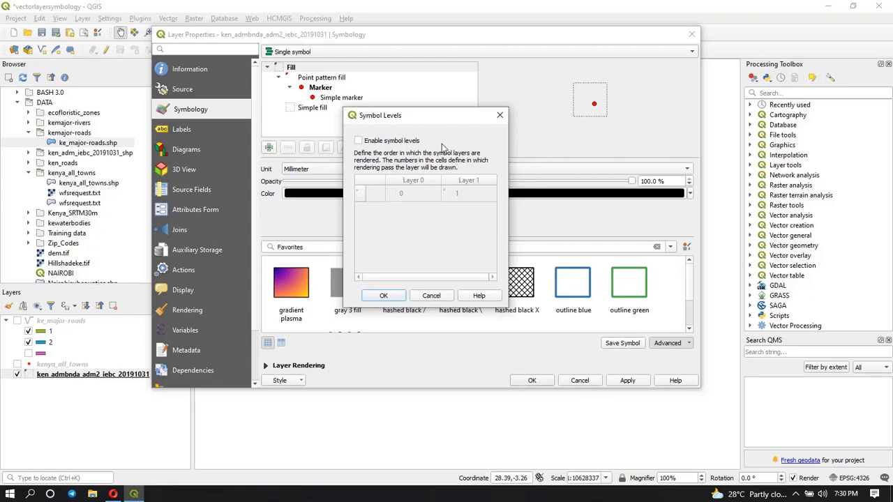
click(359, 142)
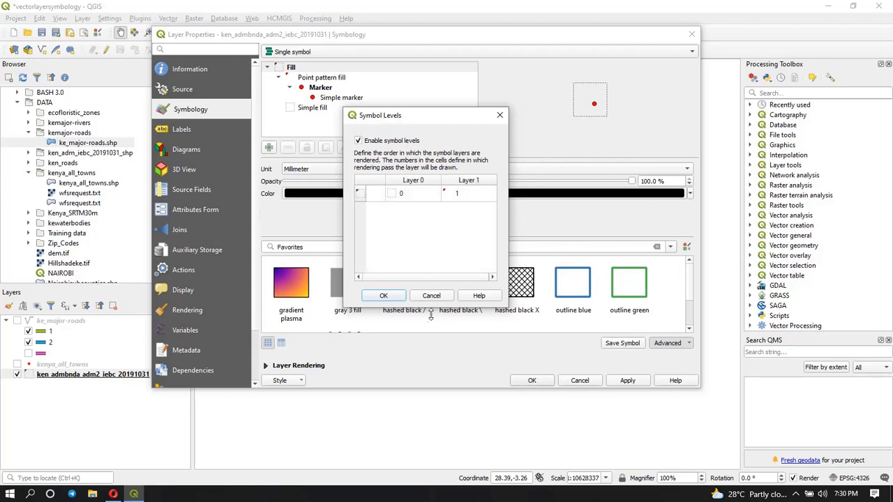
click(381, 296)
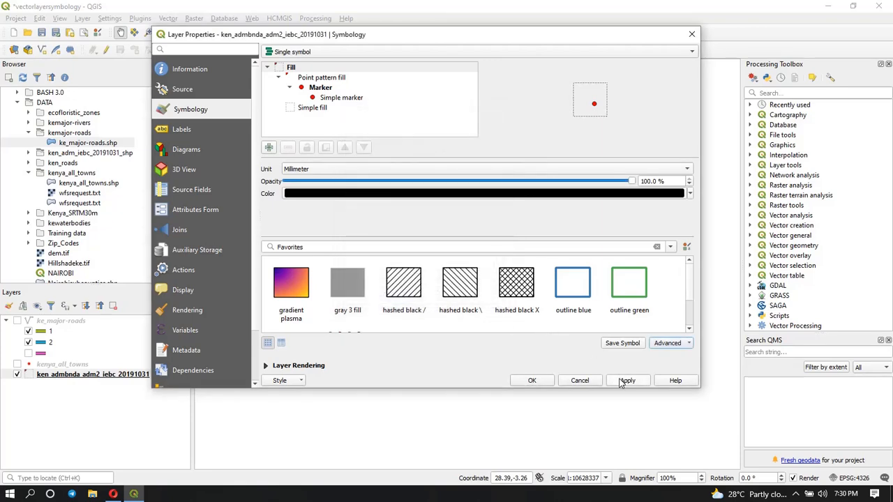
click(626, 380)
Step: Change the point pattern layer to a blue Simple fill with the Dense 5 fill style, apply it and inspect the polygons on the map
drag(385, 33, 406, 53)
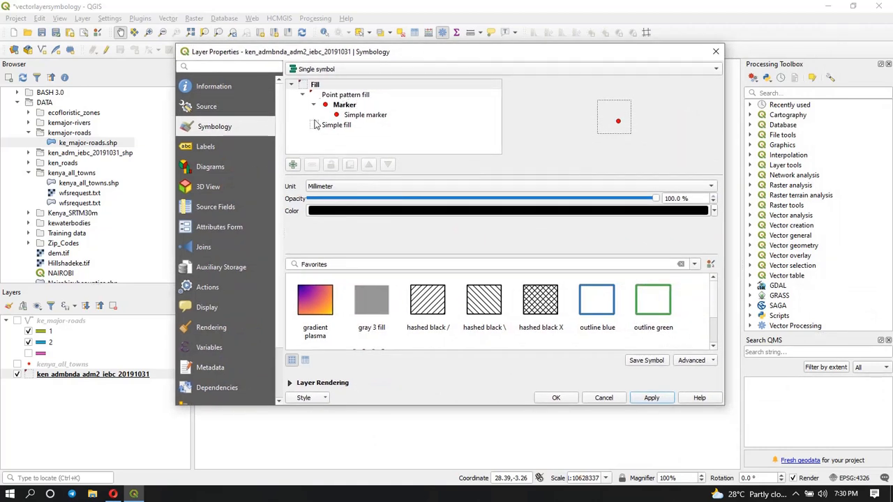
click(343, 98)
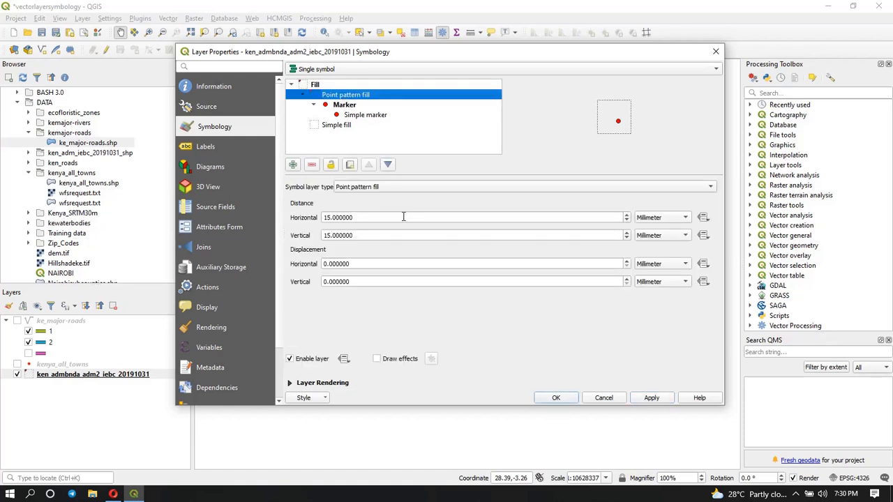
click(402, 189)
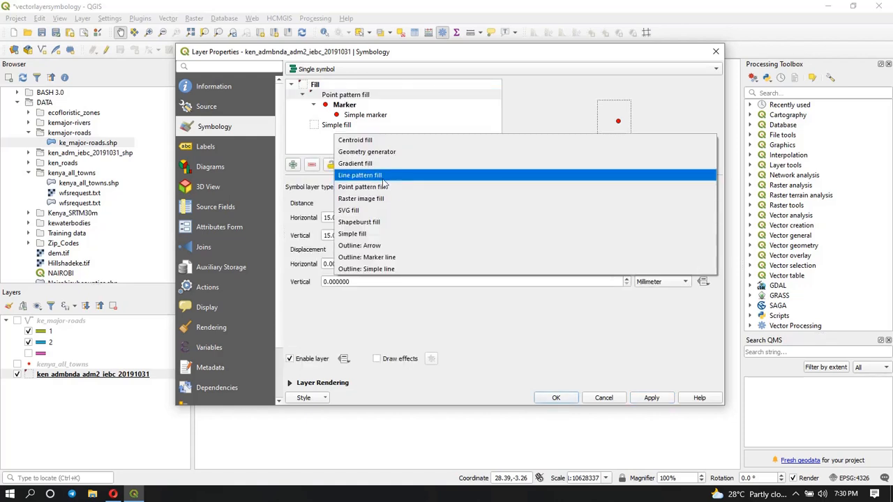
click(364, 233)
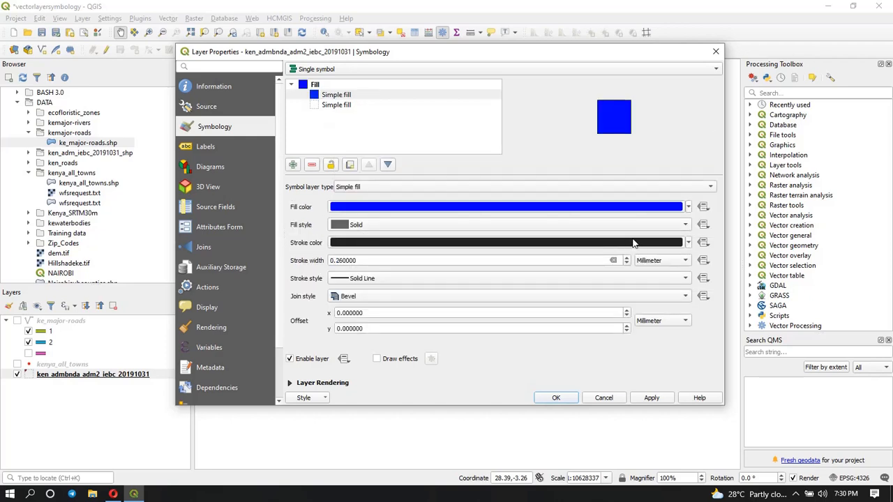
click(633, 228)
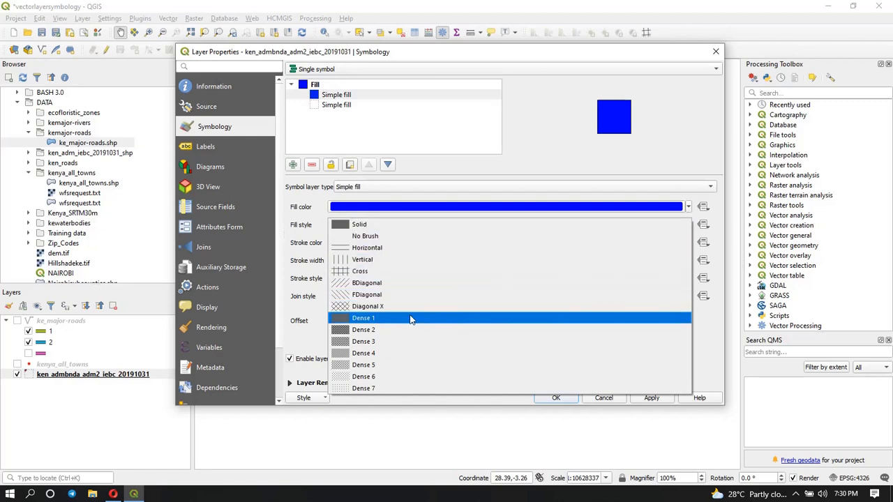
click(362, 367)
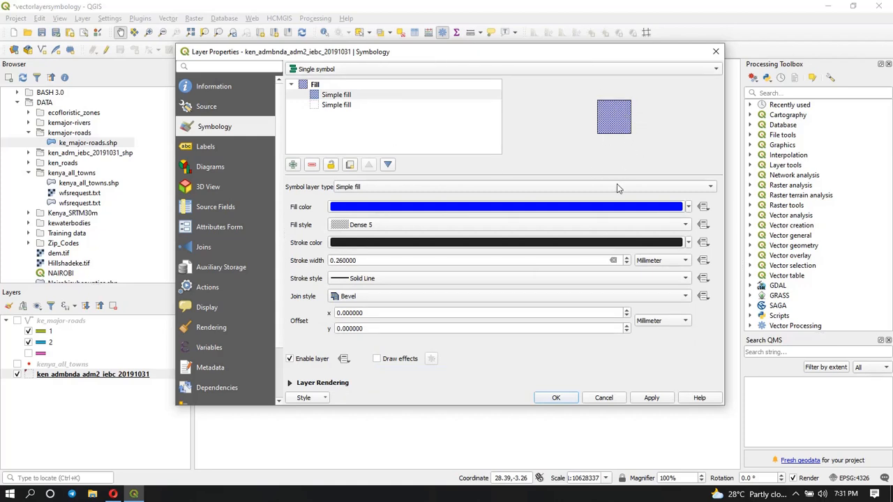
click(651, 398)
click(556, 397)
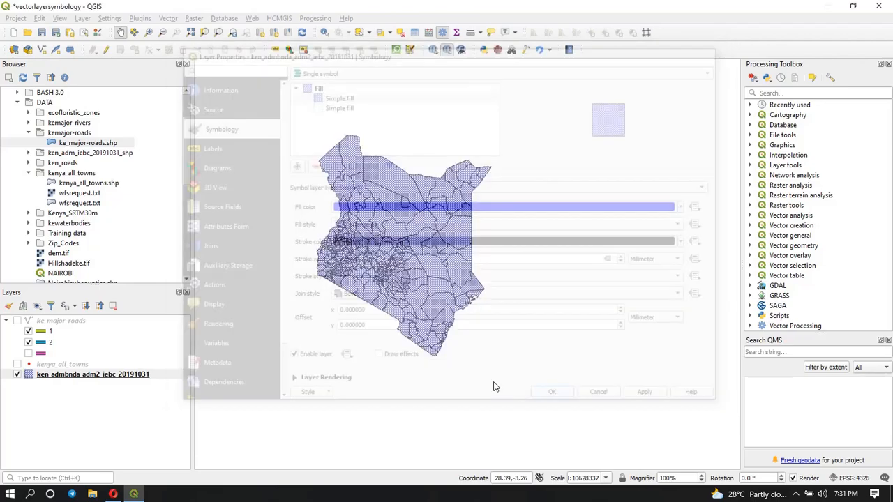
scroll(393, 243, up, 3)
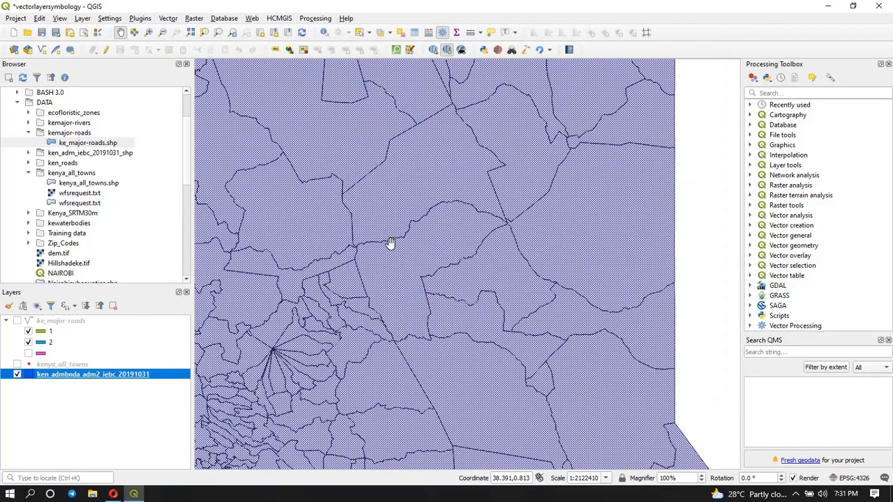
scroll(345, 215, up, 2)
scroll(345, 215, down, 4)
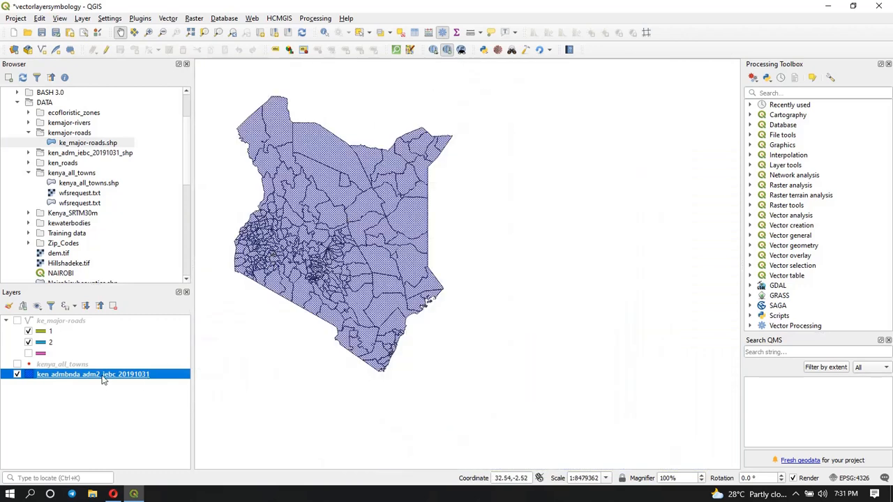
Step: Review the symbol levels and layer rendering order of the administrative polygons' two-layer fill
double_click(112, 376)
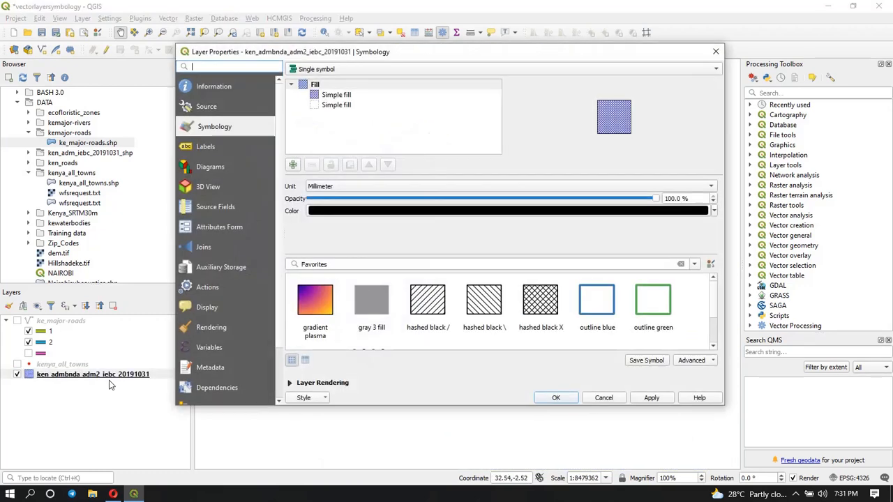
click(701, 359)
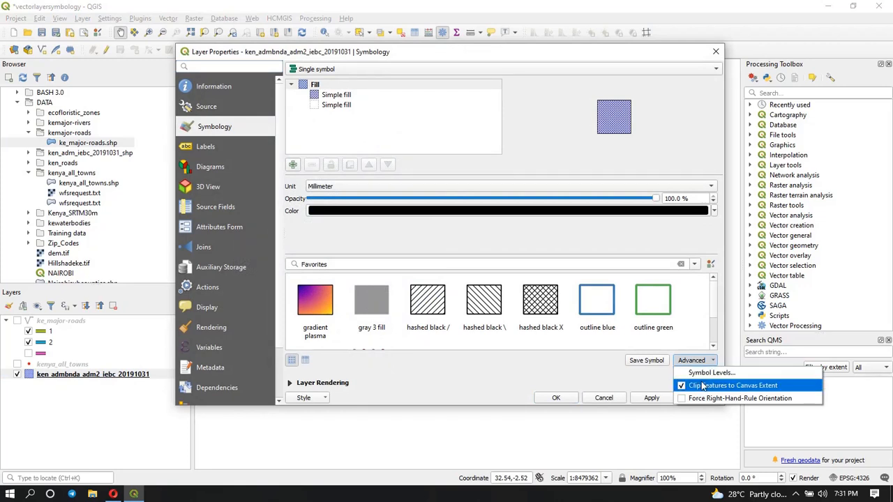
click(702, 374)
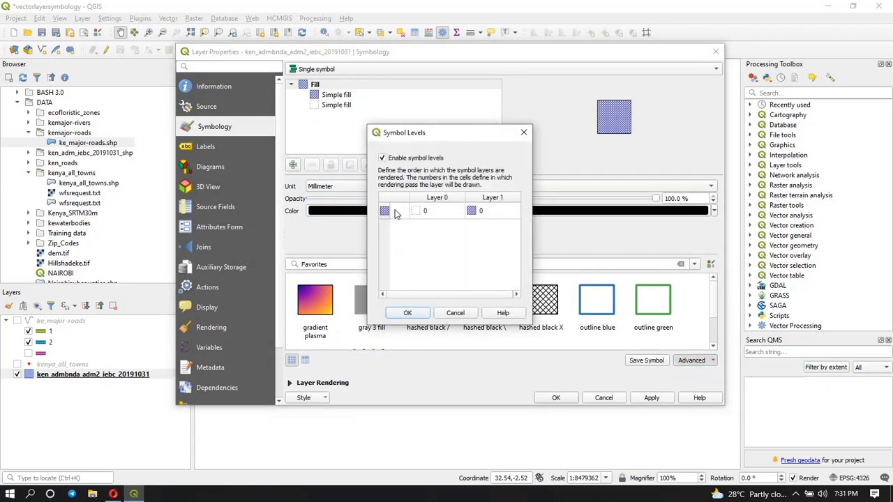
click(409, 313)
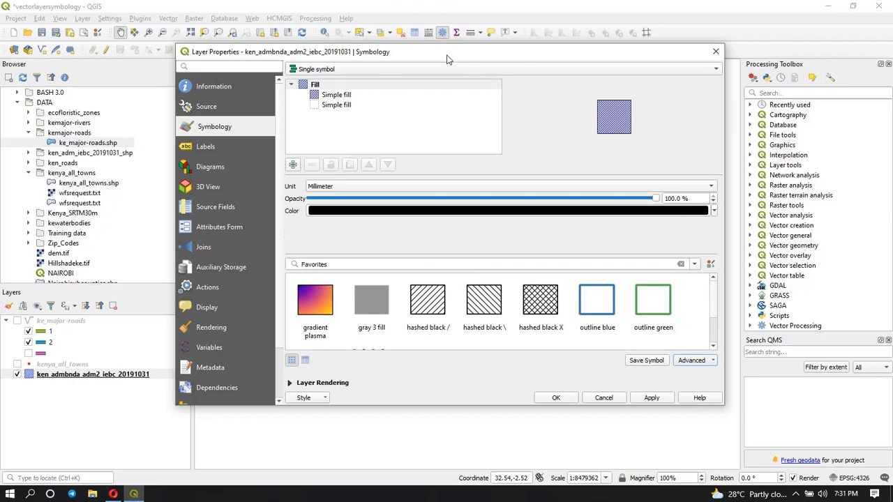
Step: Remove the Dense 5 simple fill layer and set the remaining outline's stroke style to Dash Line, applying it to the polygons
drag(447, 59, 427, 40)
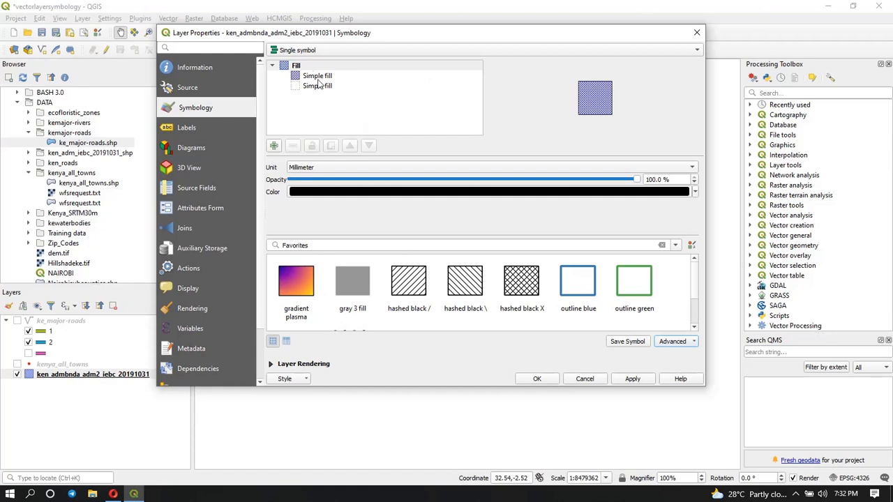
click(308, 76)
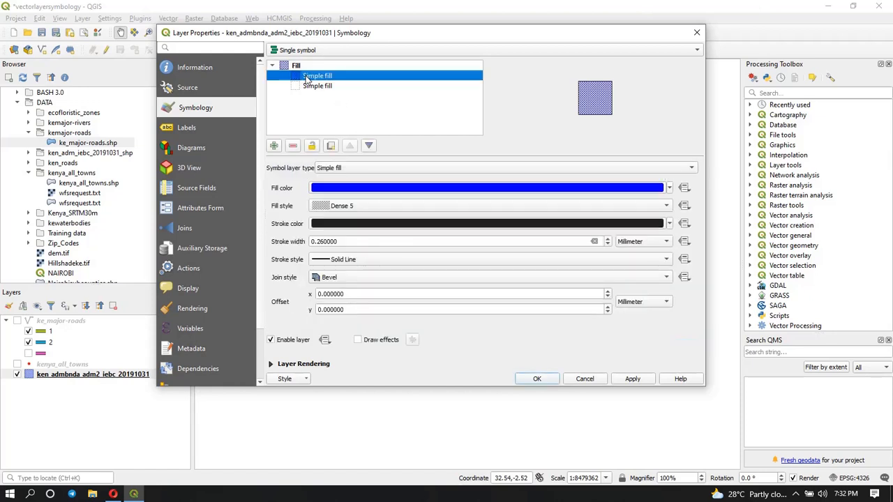
click(292, 146)
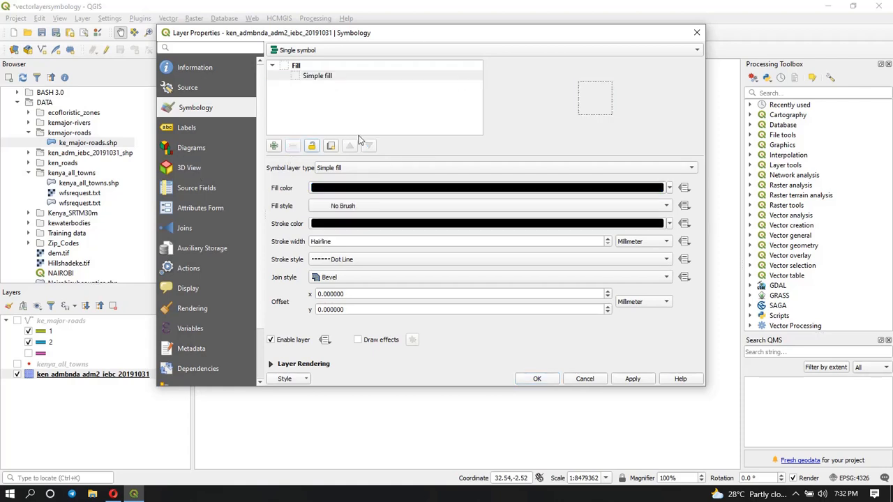
click(528, 261)
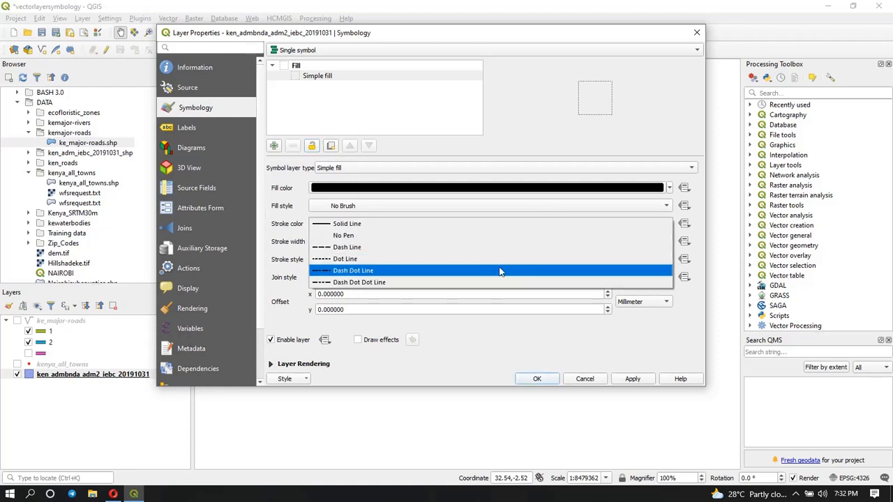
click(333, 249)
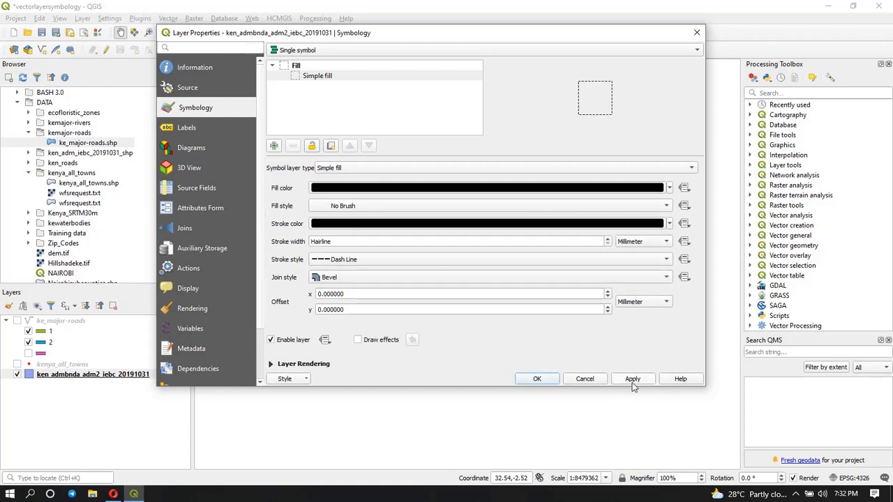
click(632, 379)
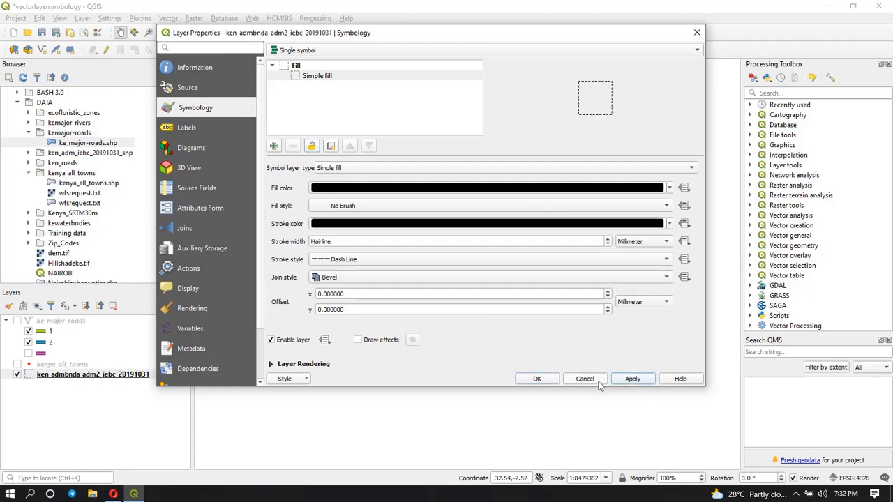
click(531, 381)
scroll(340, 242, up, 2)
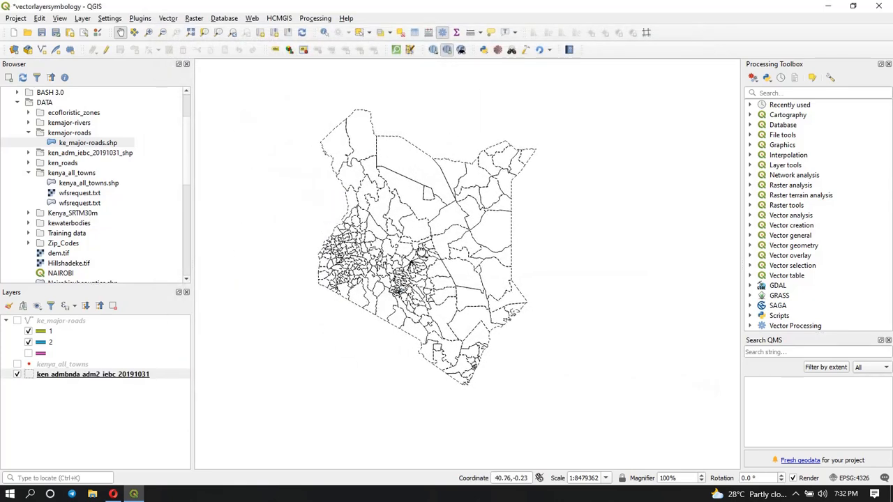
scroll(416, 249, down, 1)
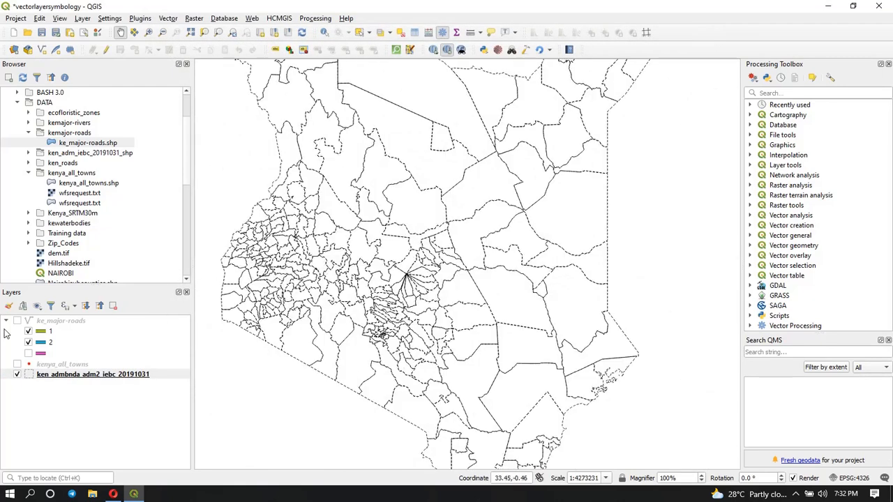
Step: Show the major roads, move the kenya_all_towns layer above them in the drawing order and make the towns visible
click(17, 320)
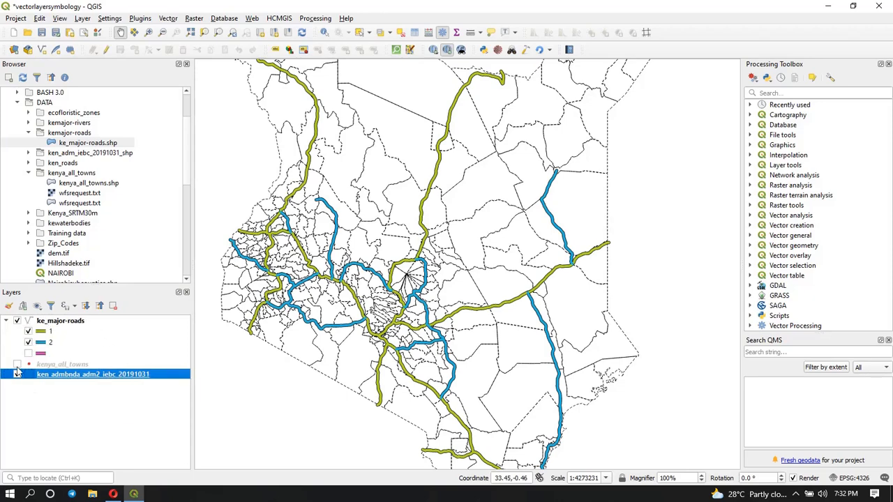
click(48, 368)
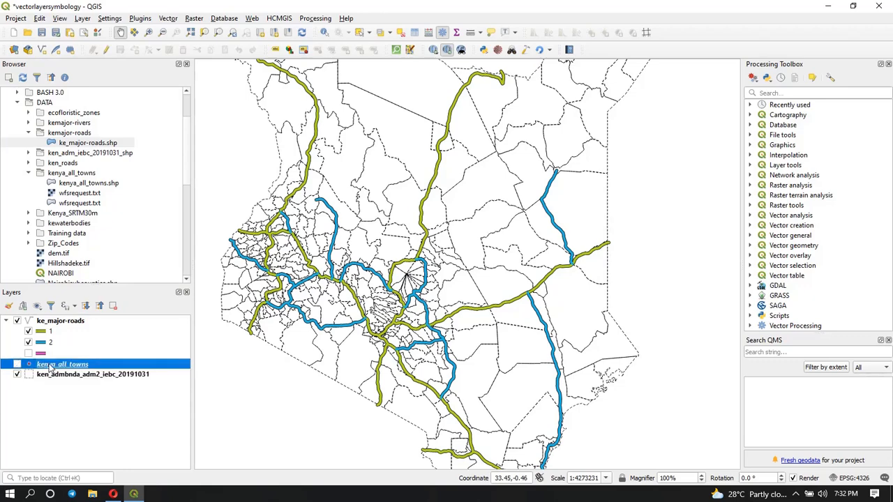
drag(48, 367, 56, 320)
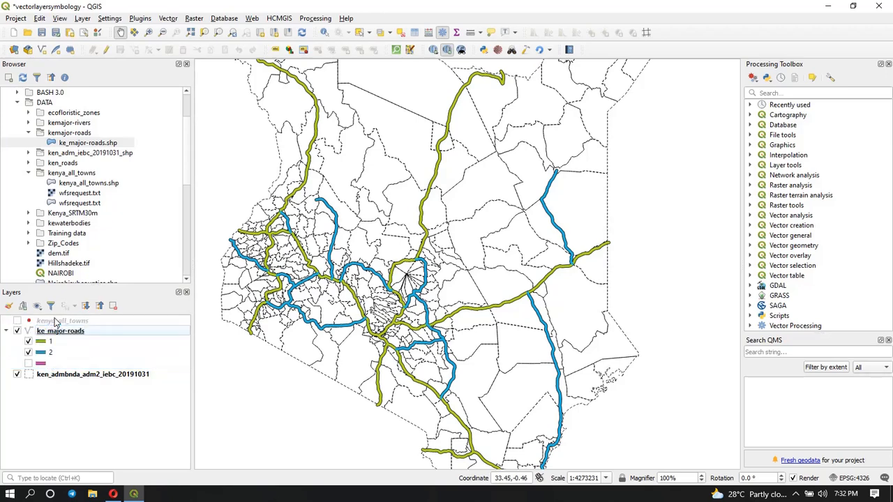
click(16, 321)
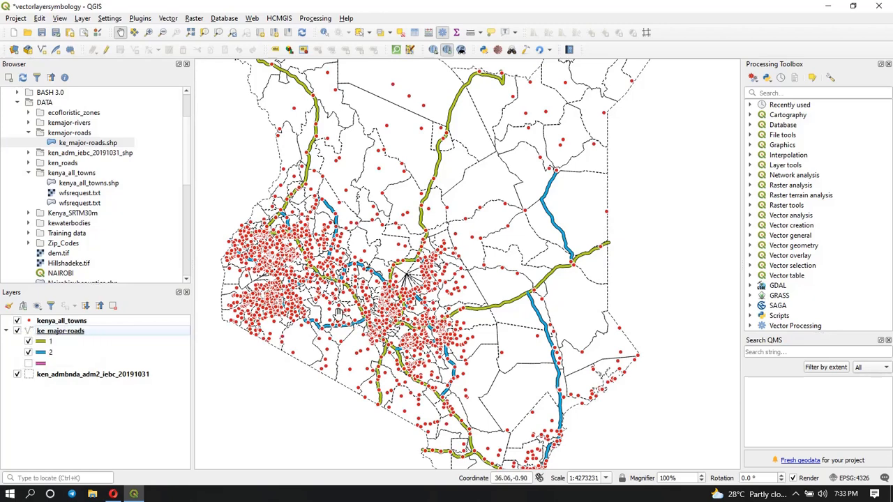
Step: Examine the town points, categorized roads and dashed polygon boundaries together across several areas and map scales
scroll(337, 309, up, 3)
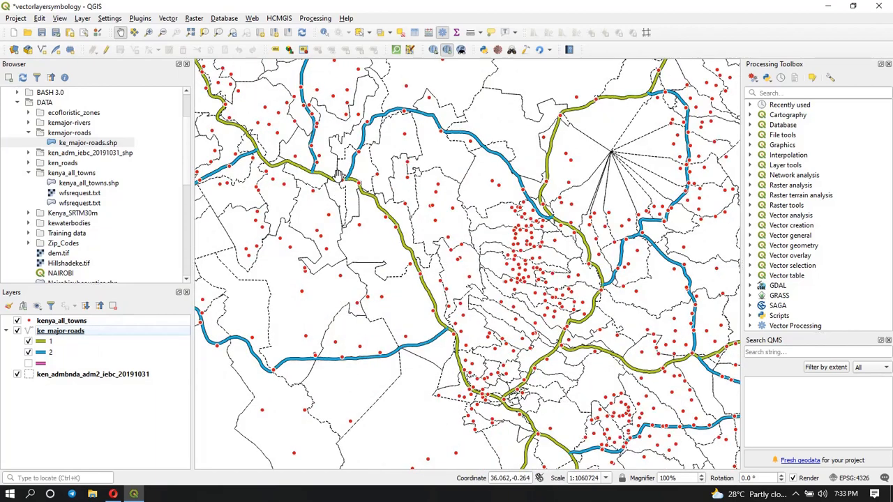
drag(469, 218, 426, 213)
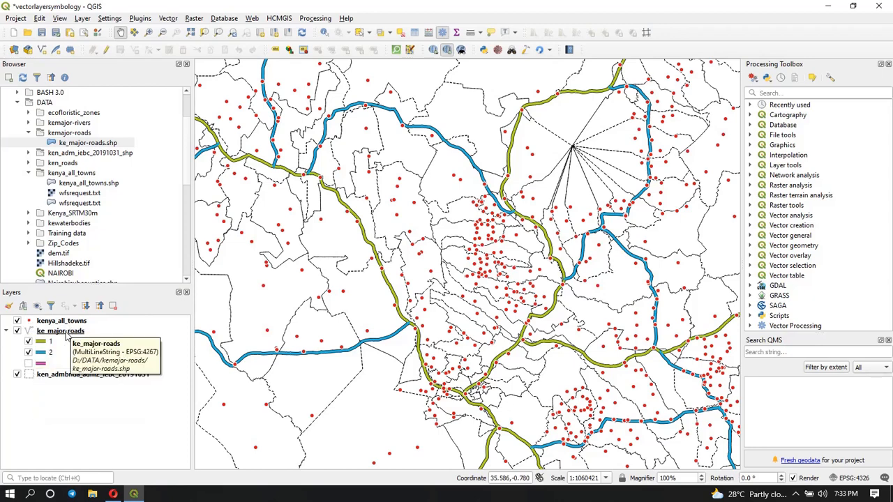
drag(366, 187, 566, 304)
drag(419, 159, 513, 290)
scroll(468, 190, up, 1)
scroll(374, 261, down, 2)
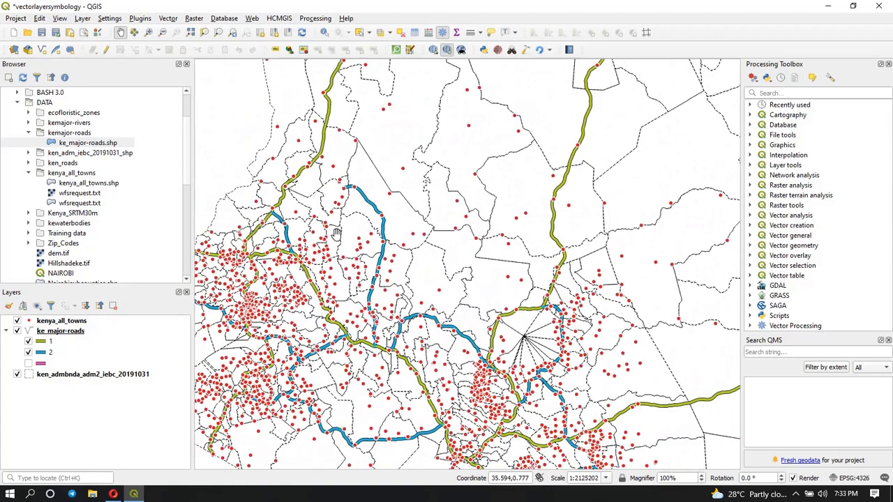
drag(466, 294, 290, 335)
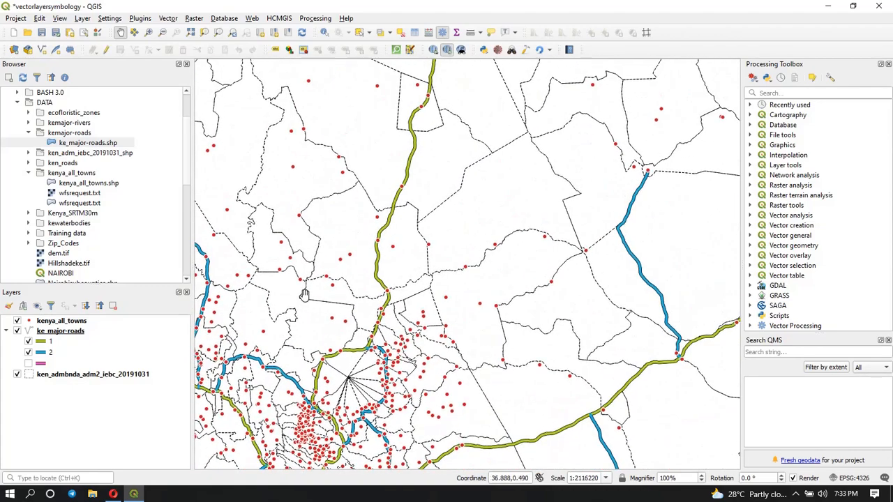
scroll(306, 269, up, 2)
drag(341, 196, 480, 115)
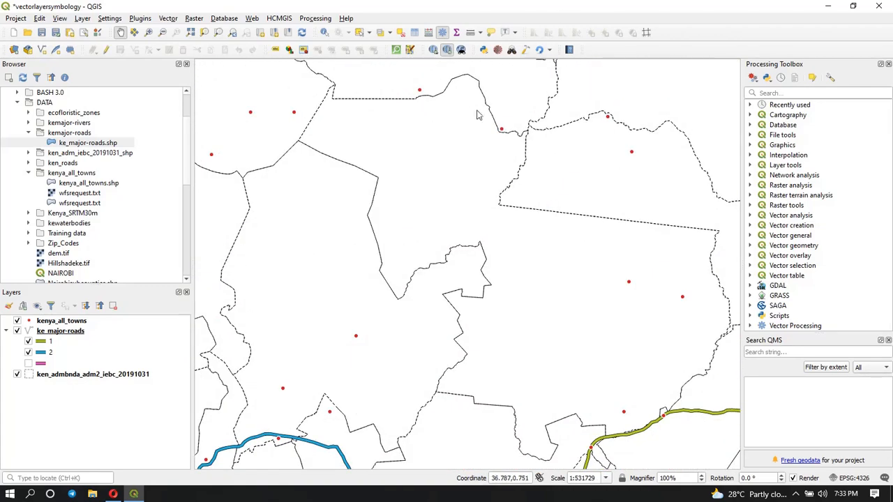
drag(337, 393, 383, 333)
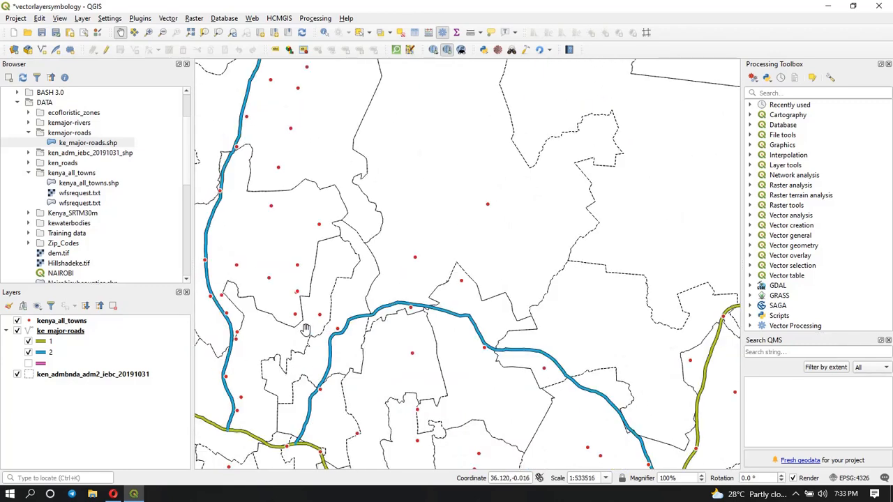
drag(350, 311, 376, 284)
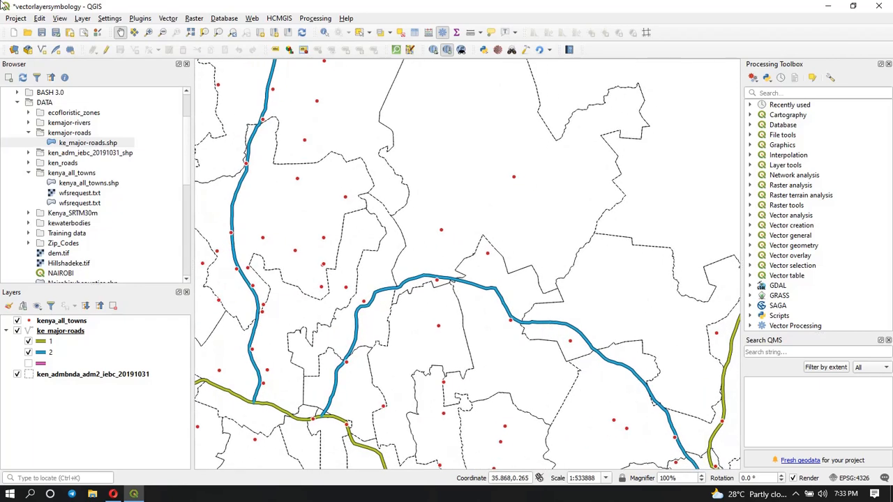
Step: Save the vectorlayersymbology project
click(42, 33)
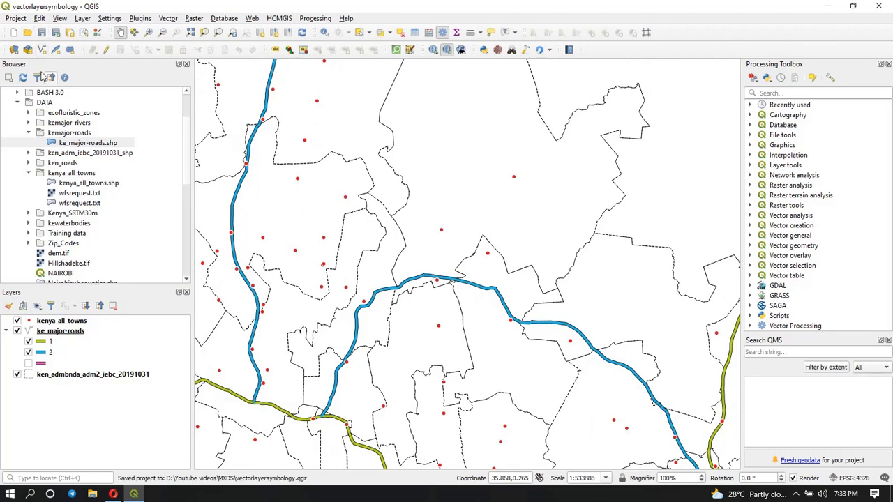